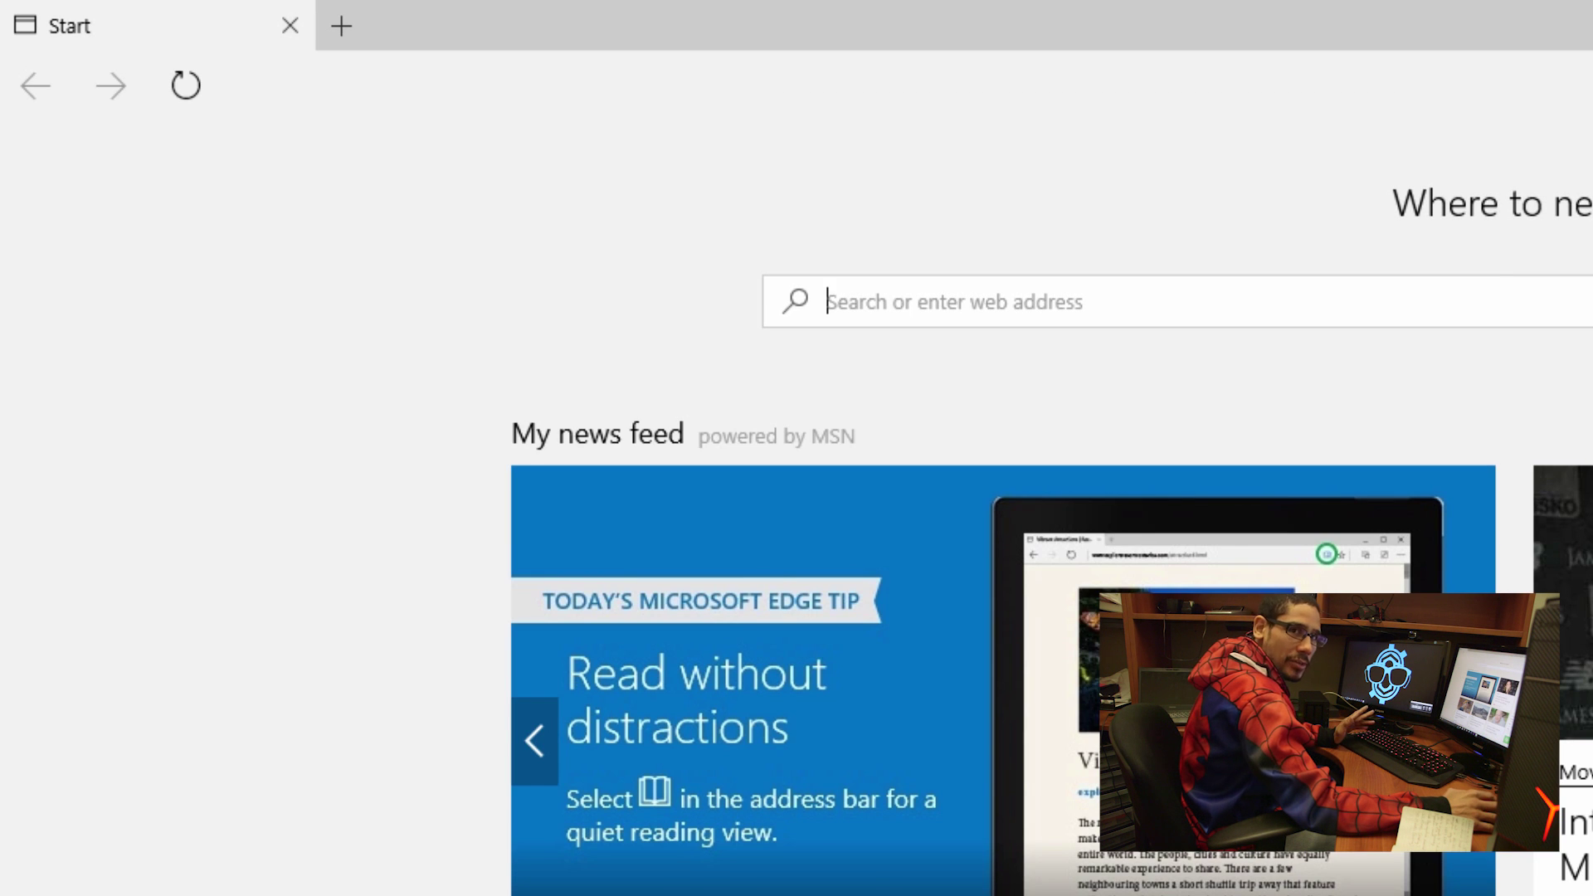
- Go to find.synology.com in Edge, correcting the typo, so Web Assistant locates the DS716+
scroll(613, 88, "down", 2)
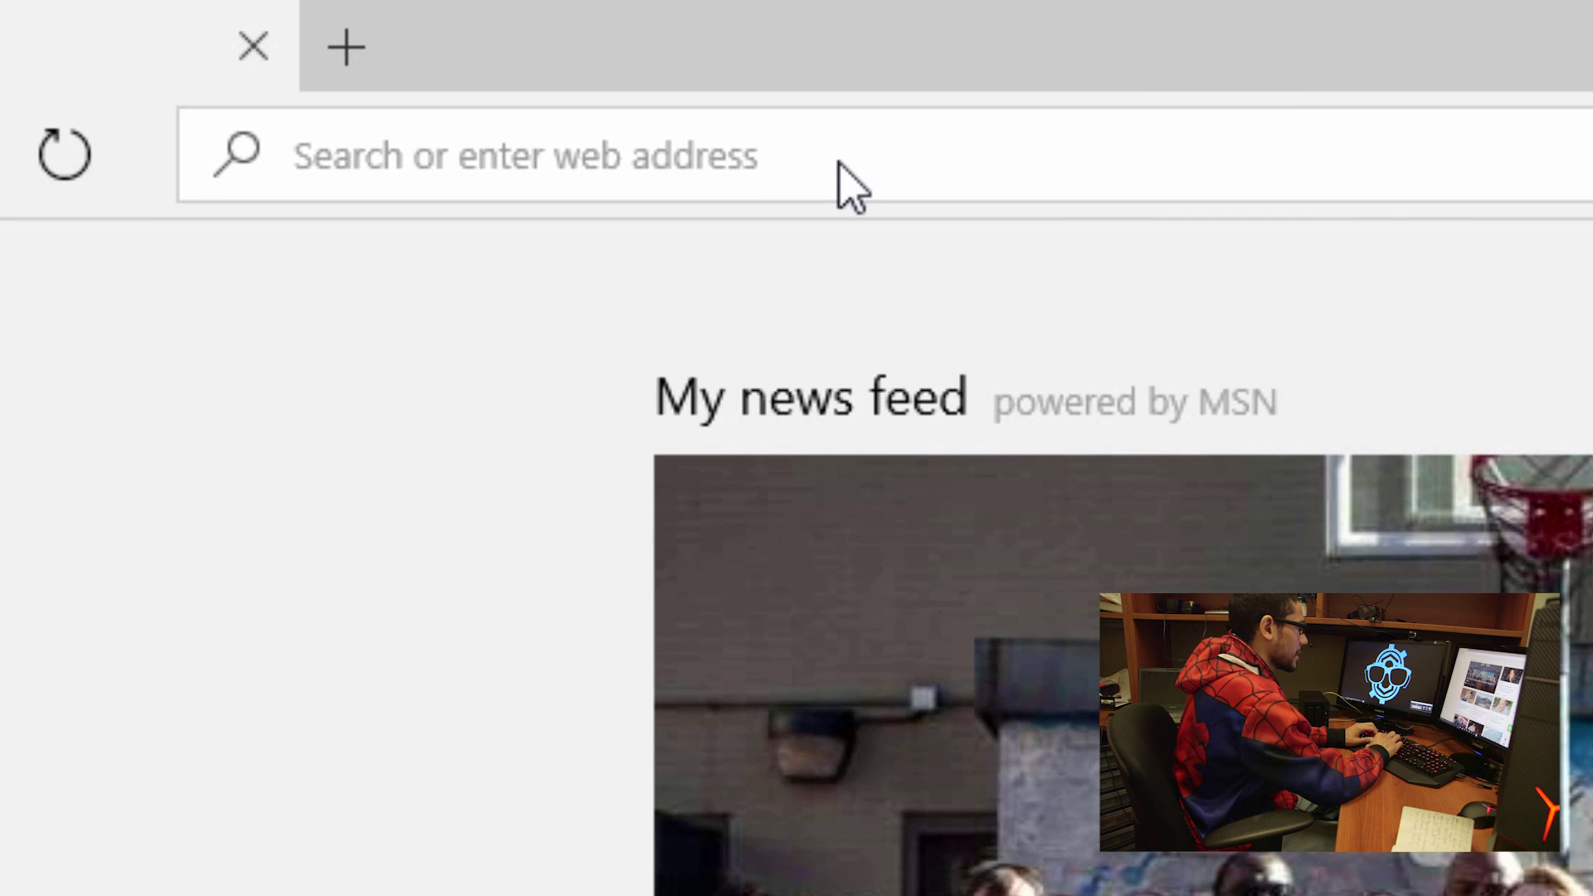
type("find.")
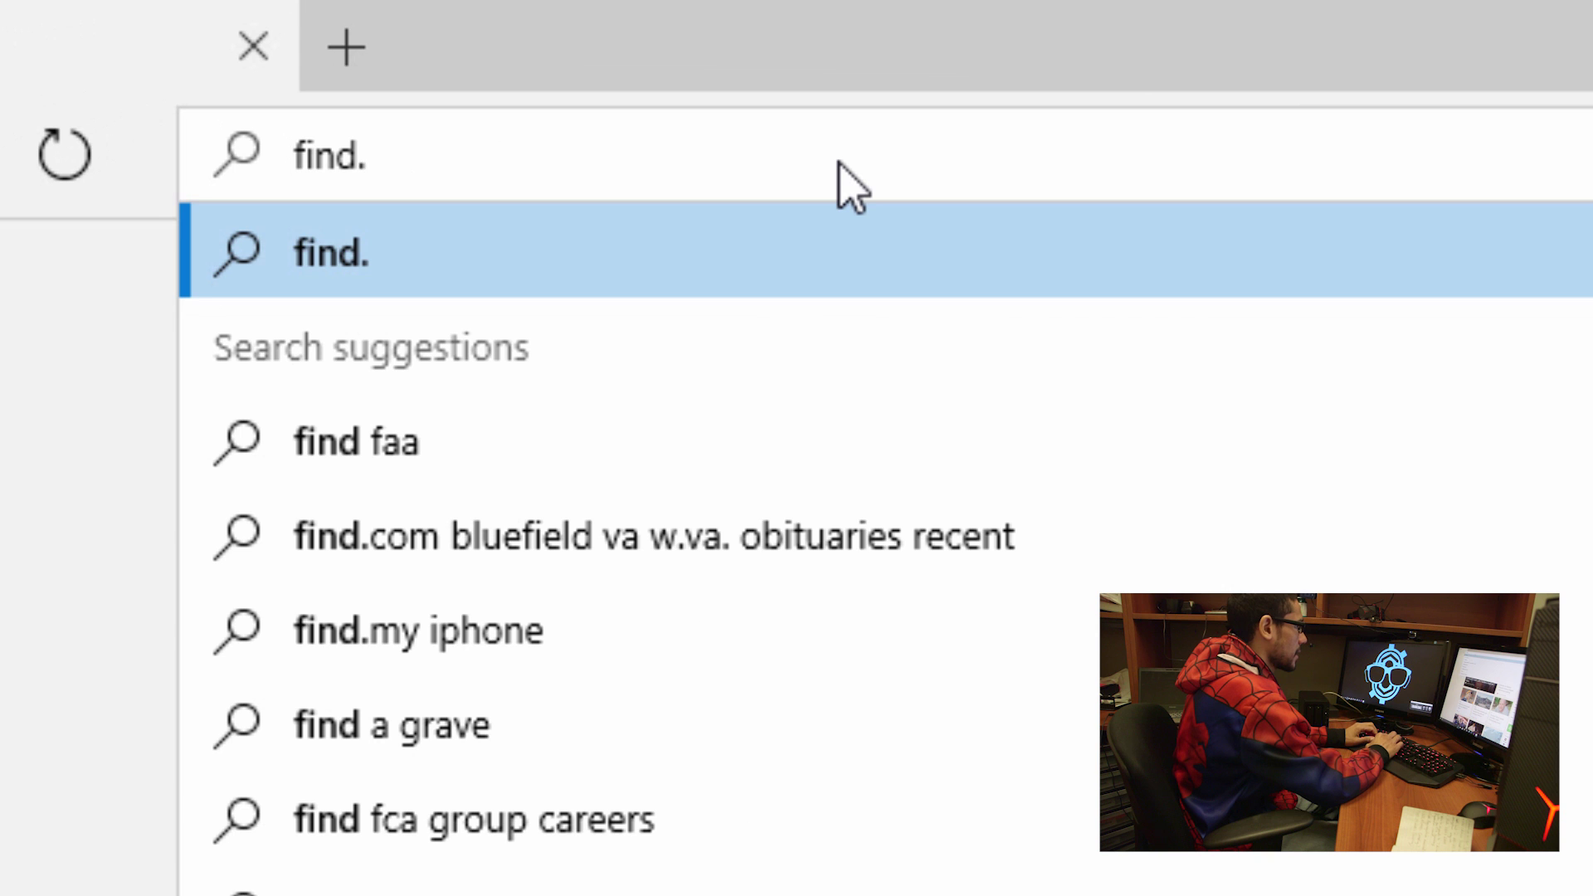
type("synology")
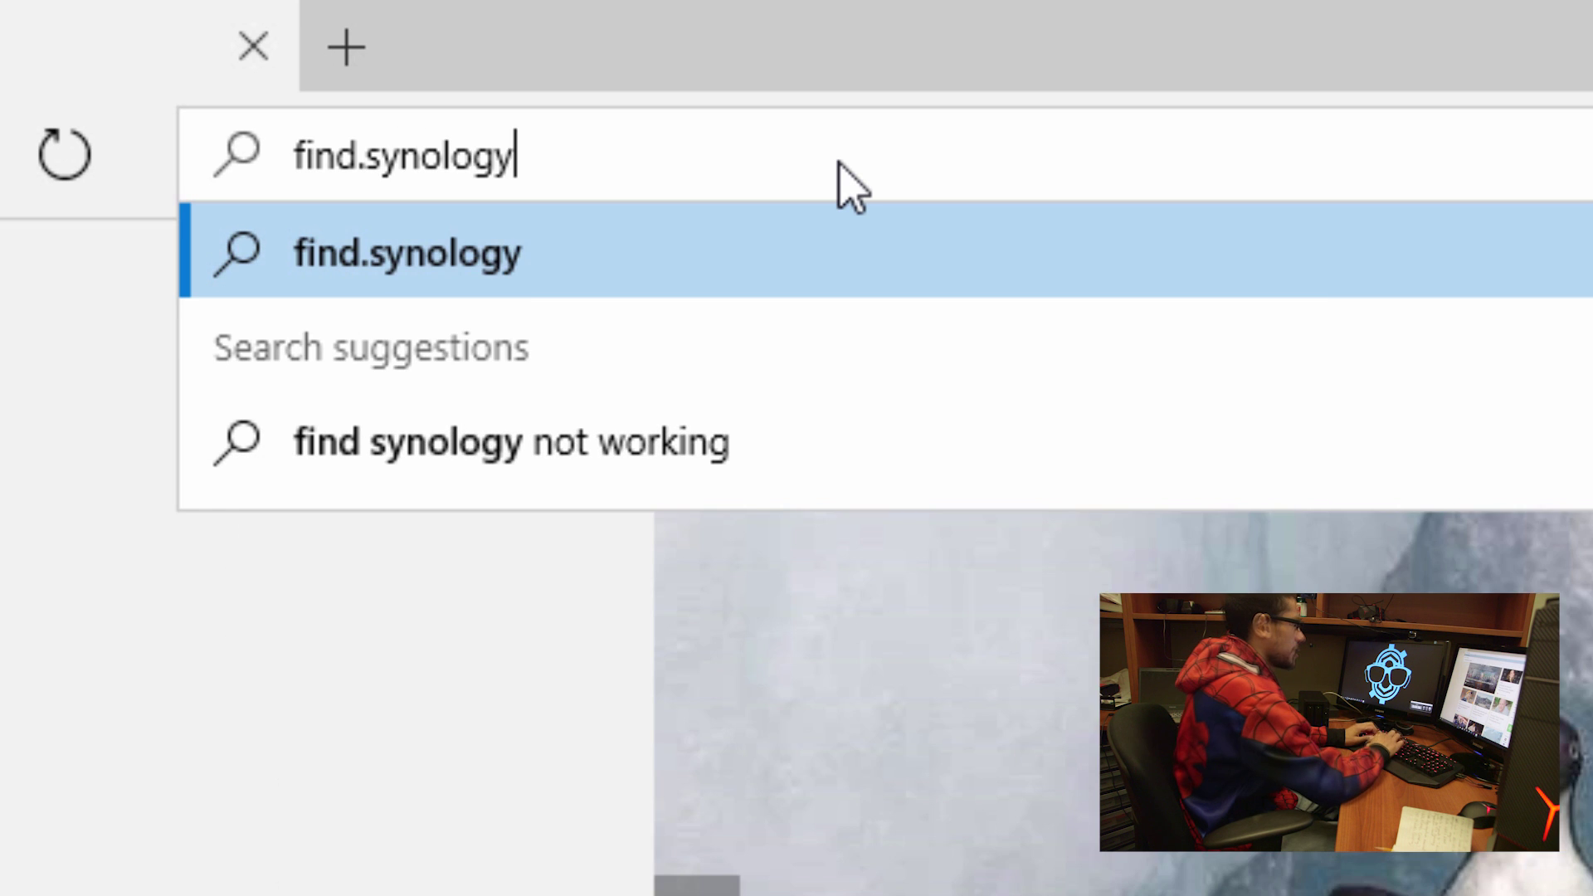
type(".co")
key("BackSpace")
key("BackSpace")
type(".com")
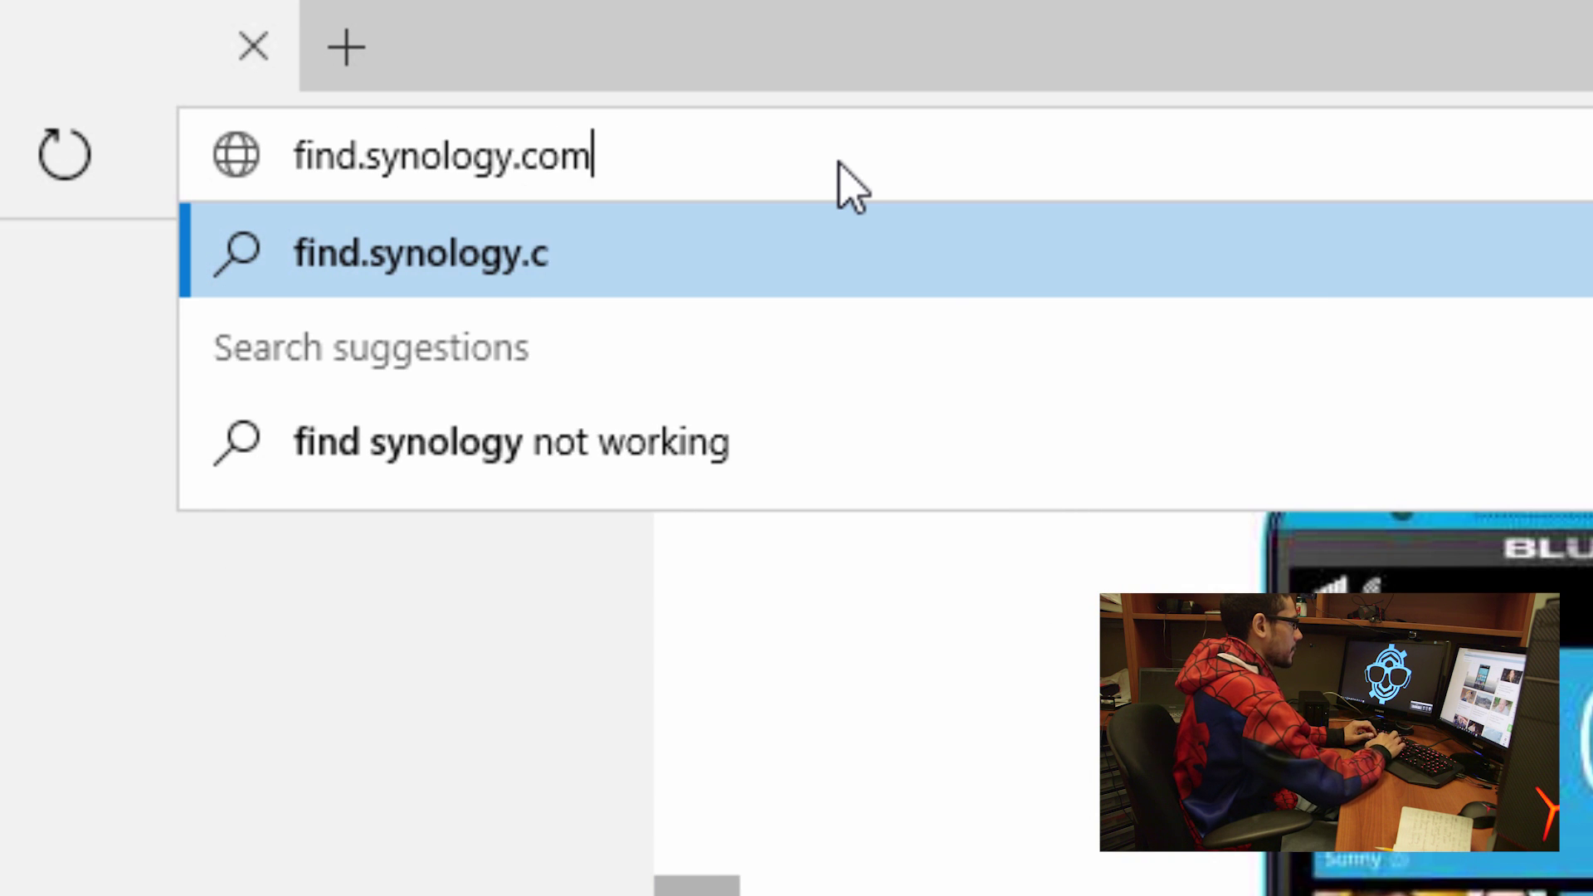
key("Return")
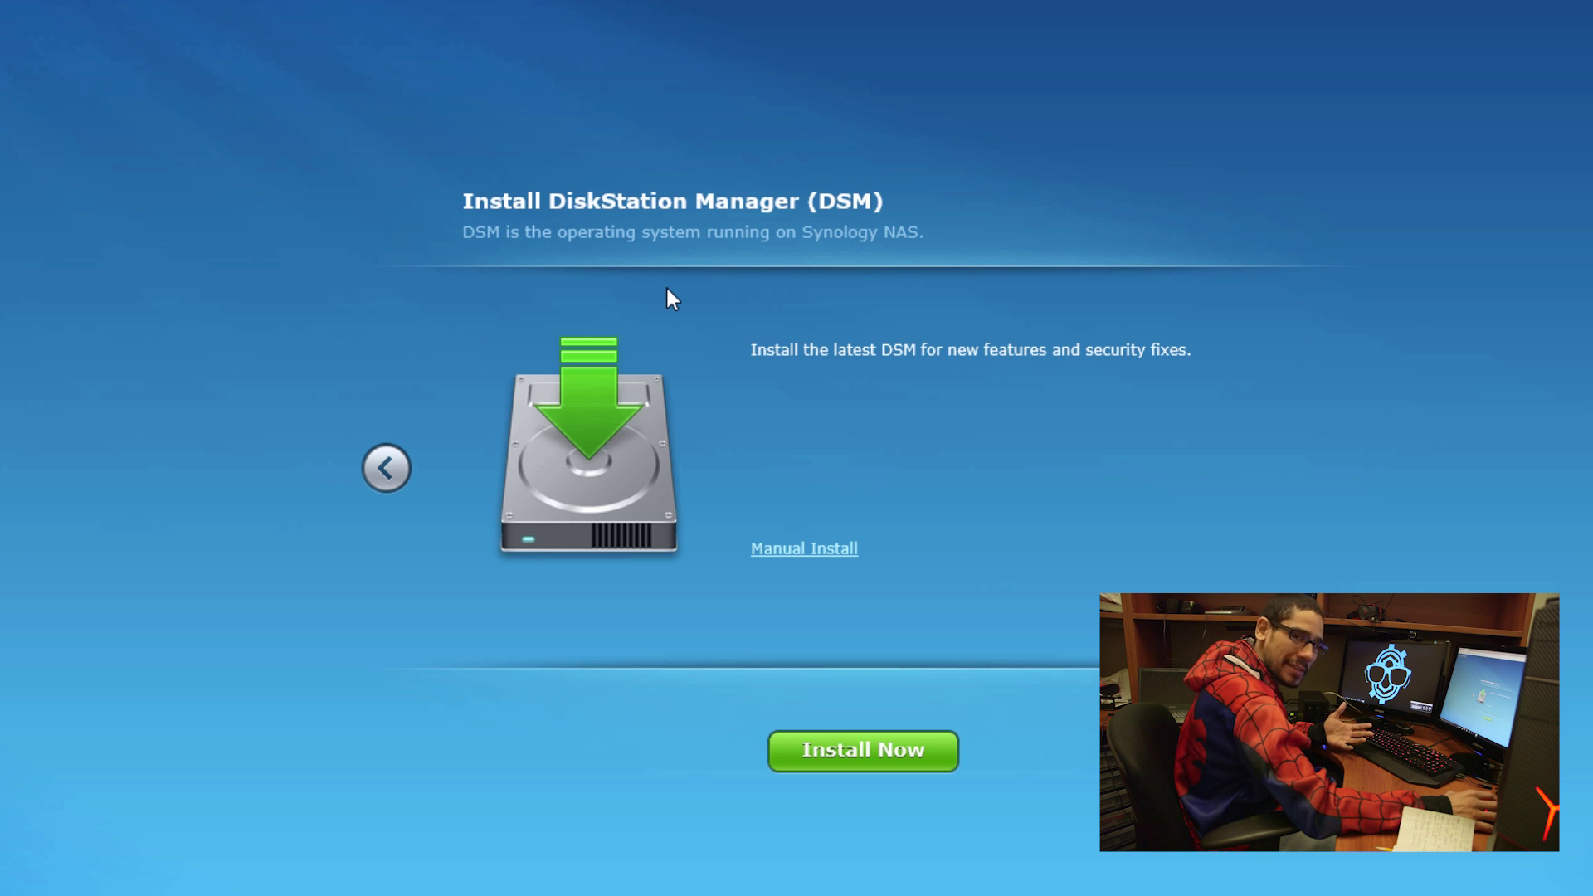
- Start installing DSM on the discovered DS716+ from the Install DSM page
left_click(868, 756)
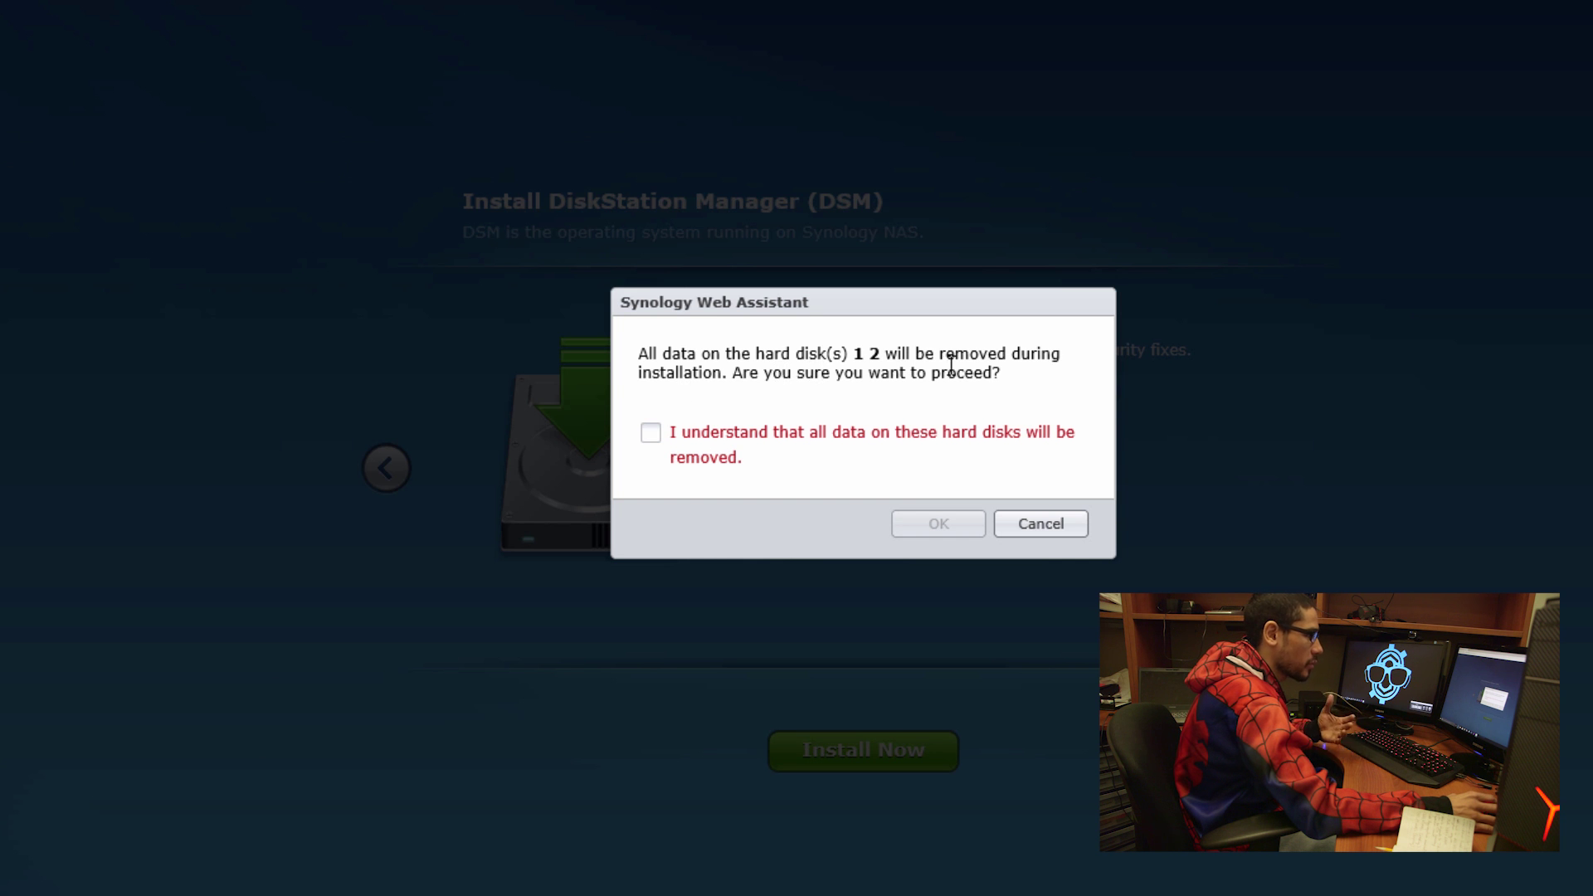
- Agree to erase hard disks 1 and 2, install DSM, and continue past the welcome page
left_click(650, 434)
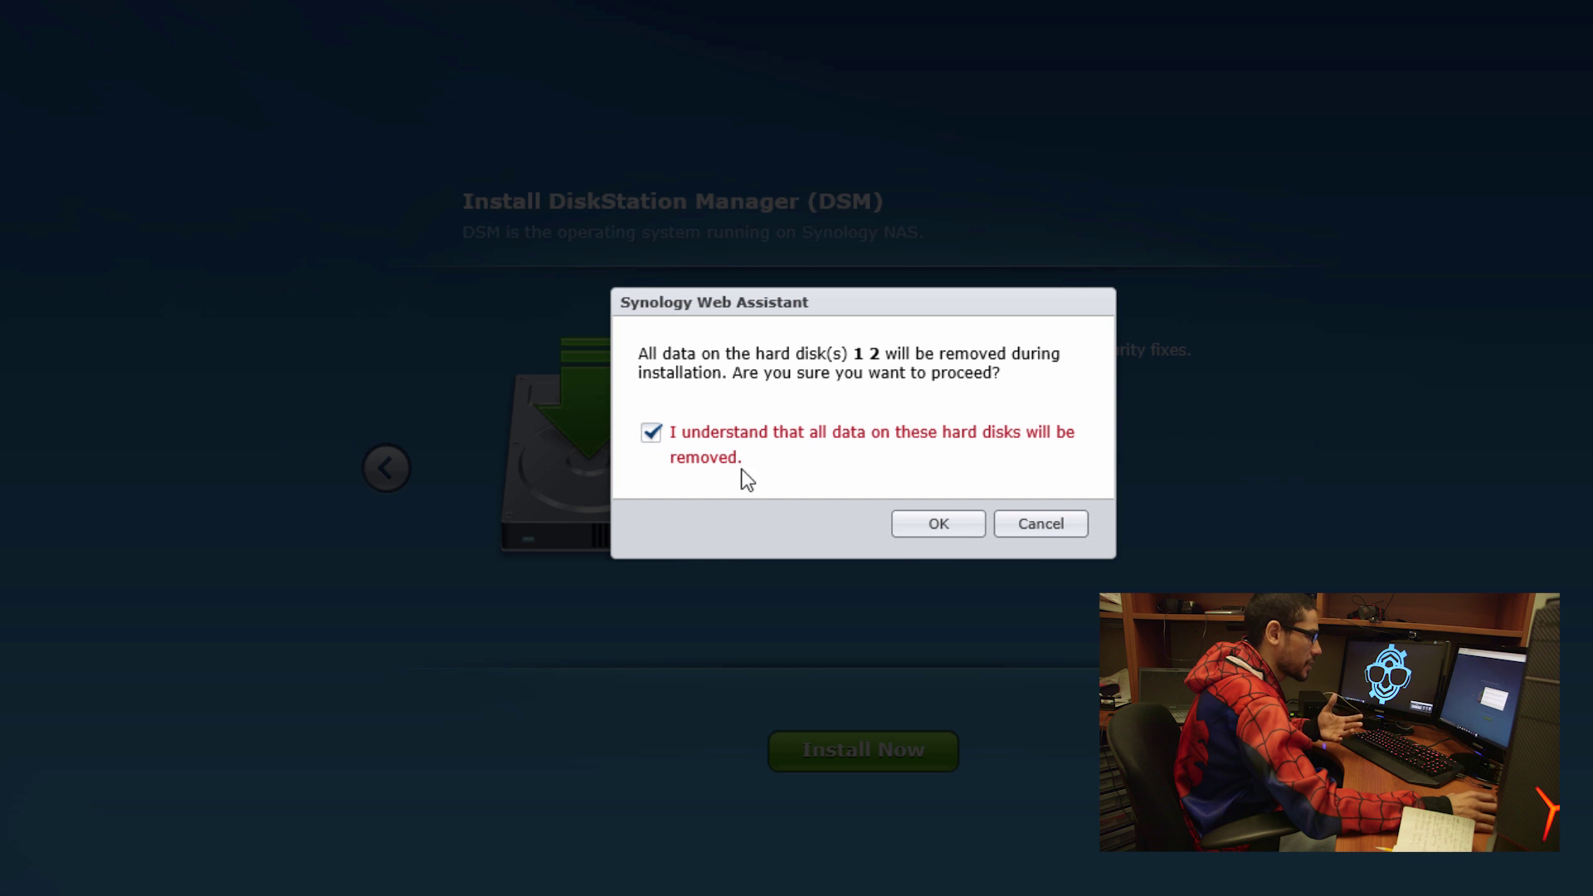
left_click(936, 529)
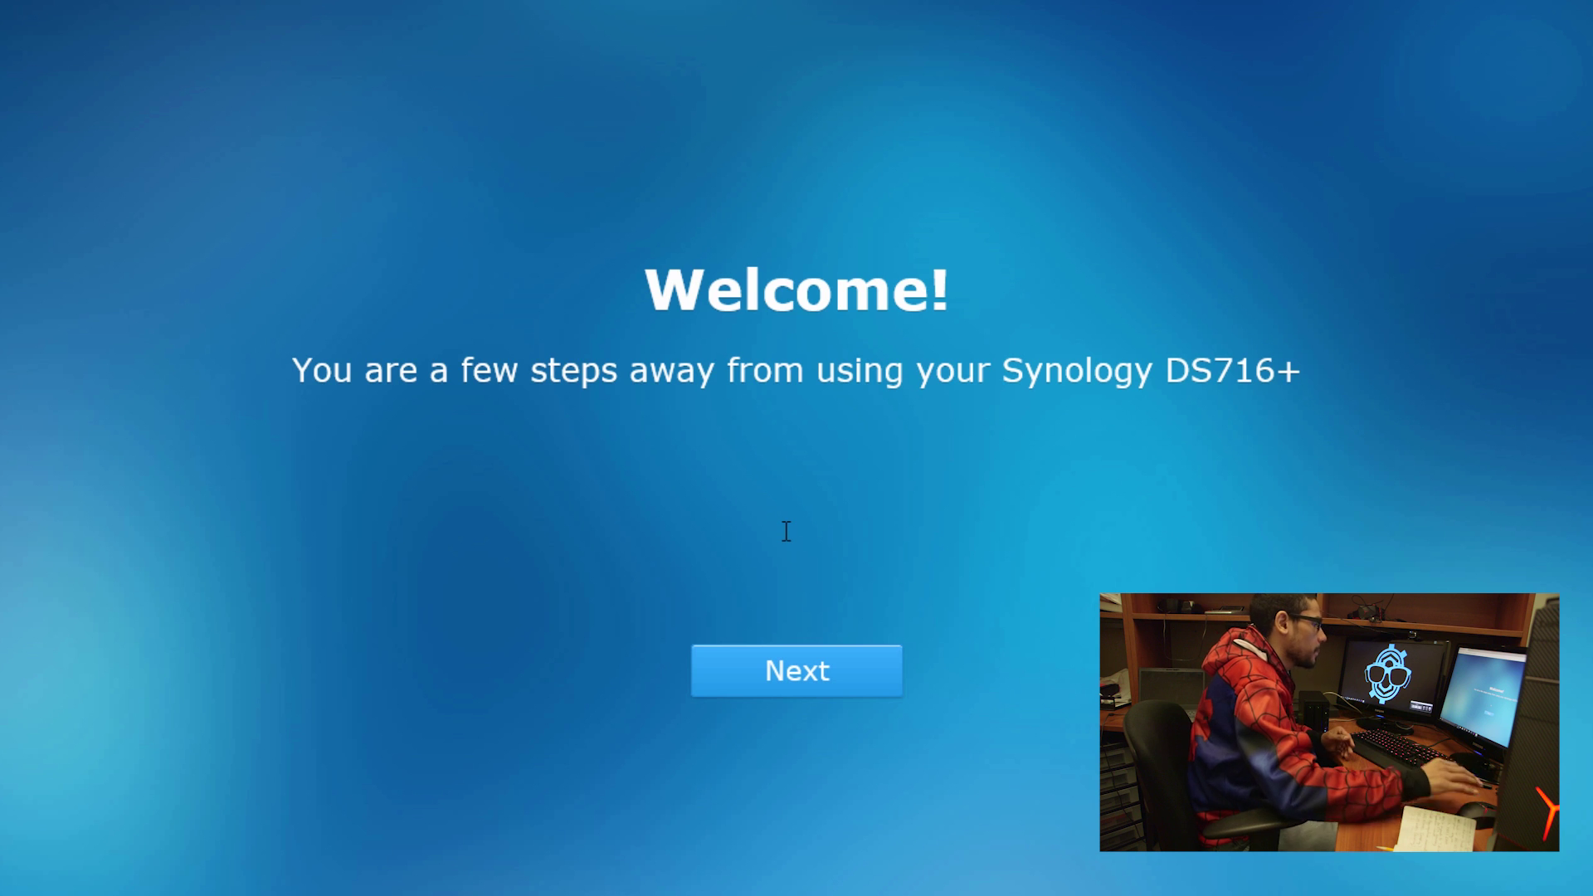
left_click(741, 684)
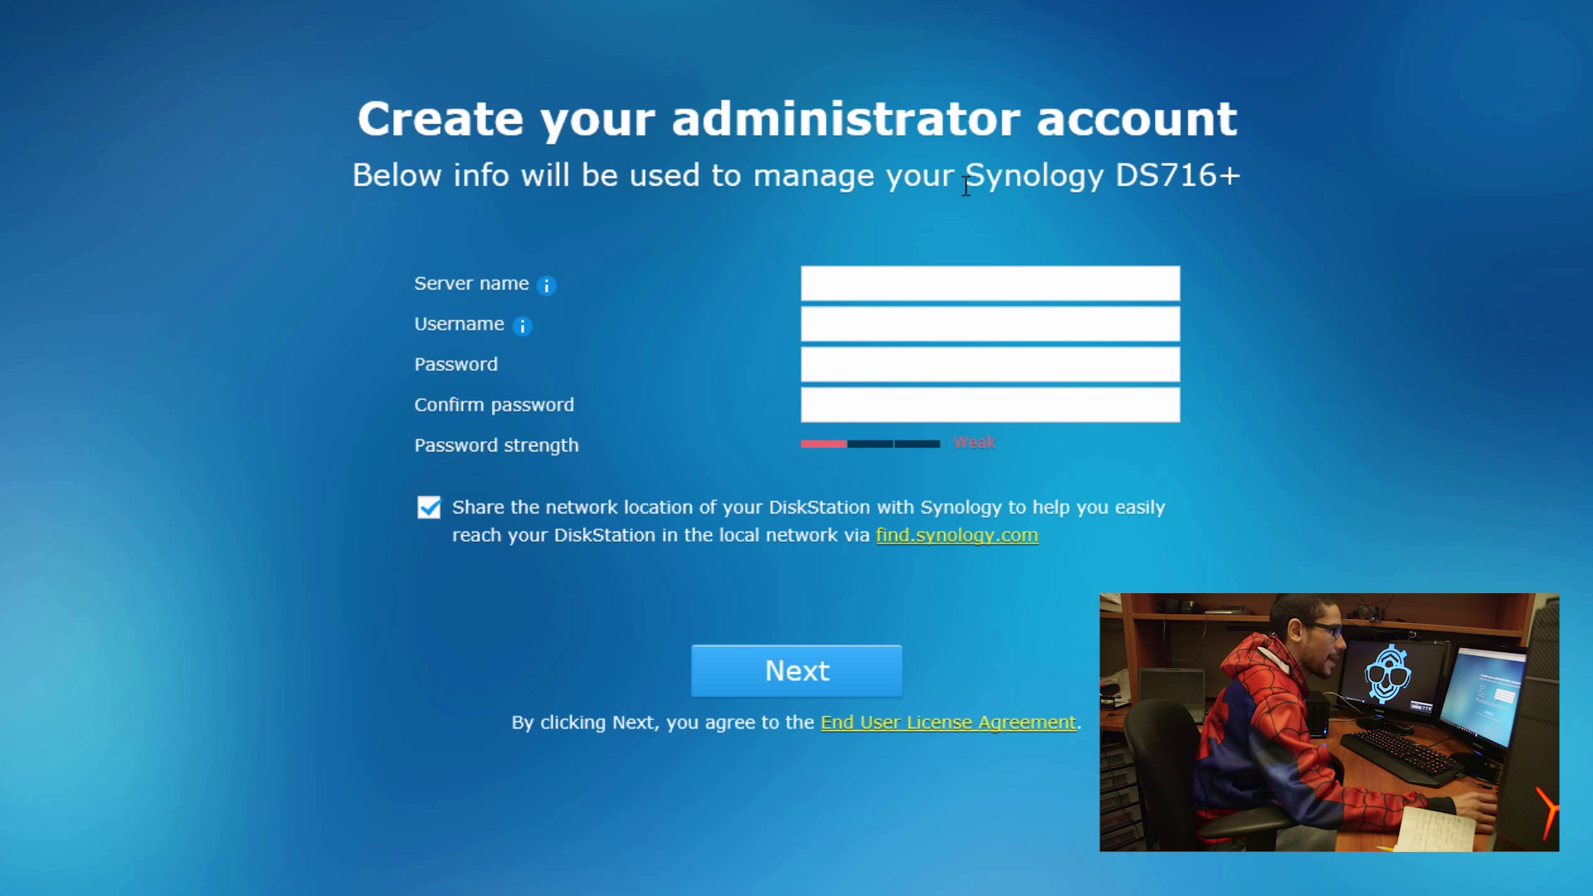
- Create the admin account with server name BTNHD, a username and password, and network-location sharing off
left_click(895, 292)
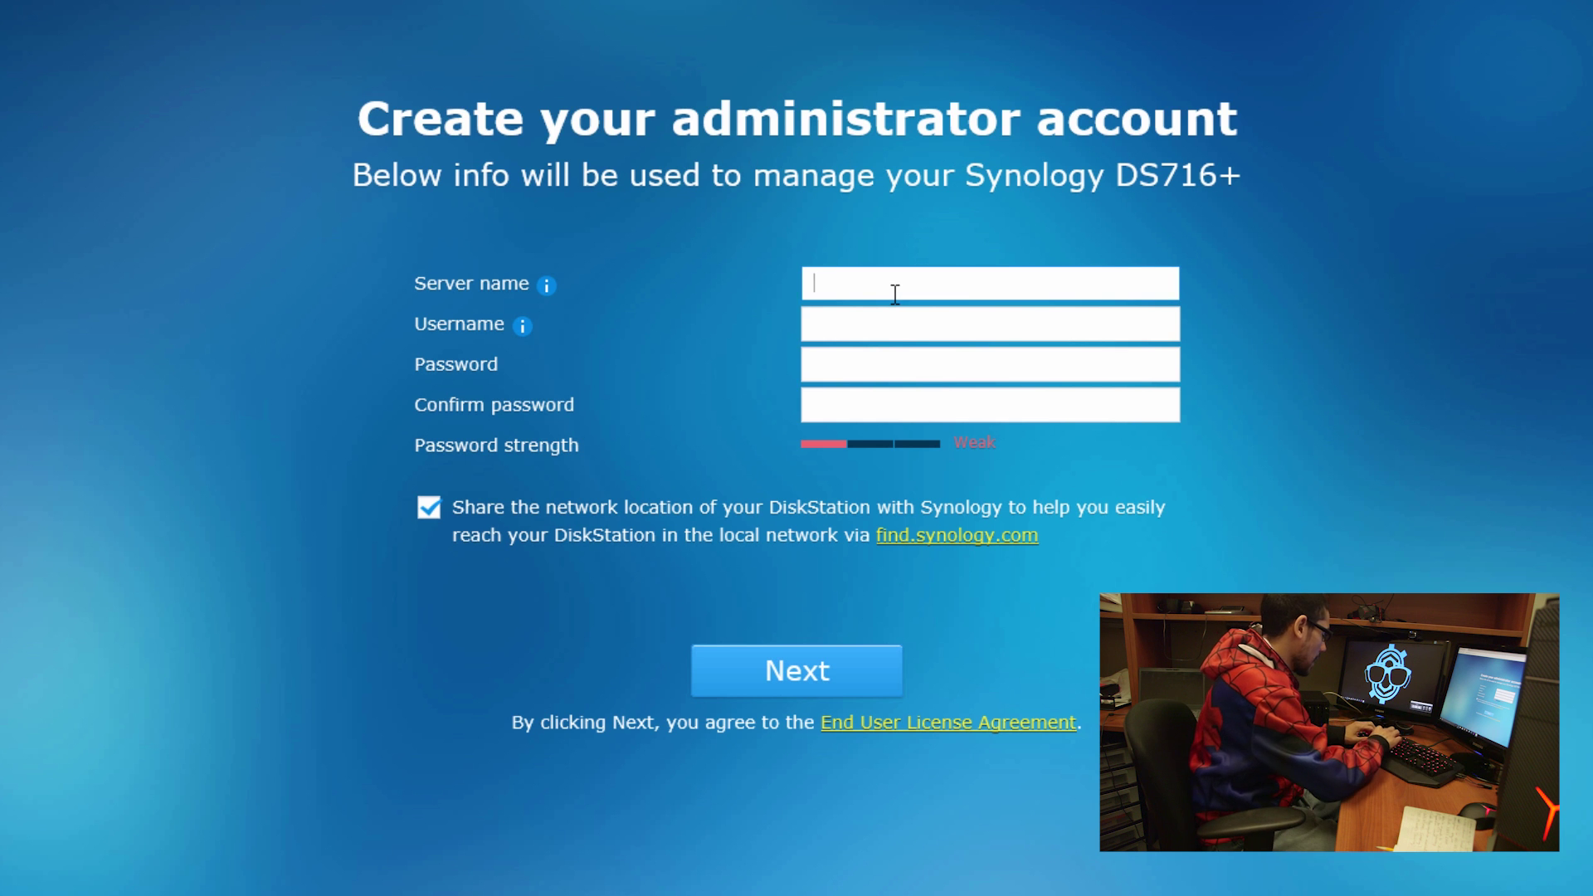
type("BTNG")
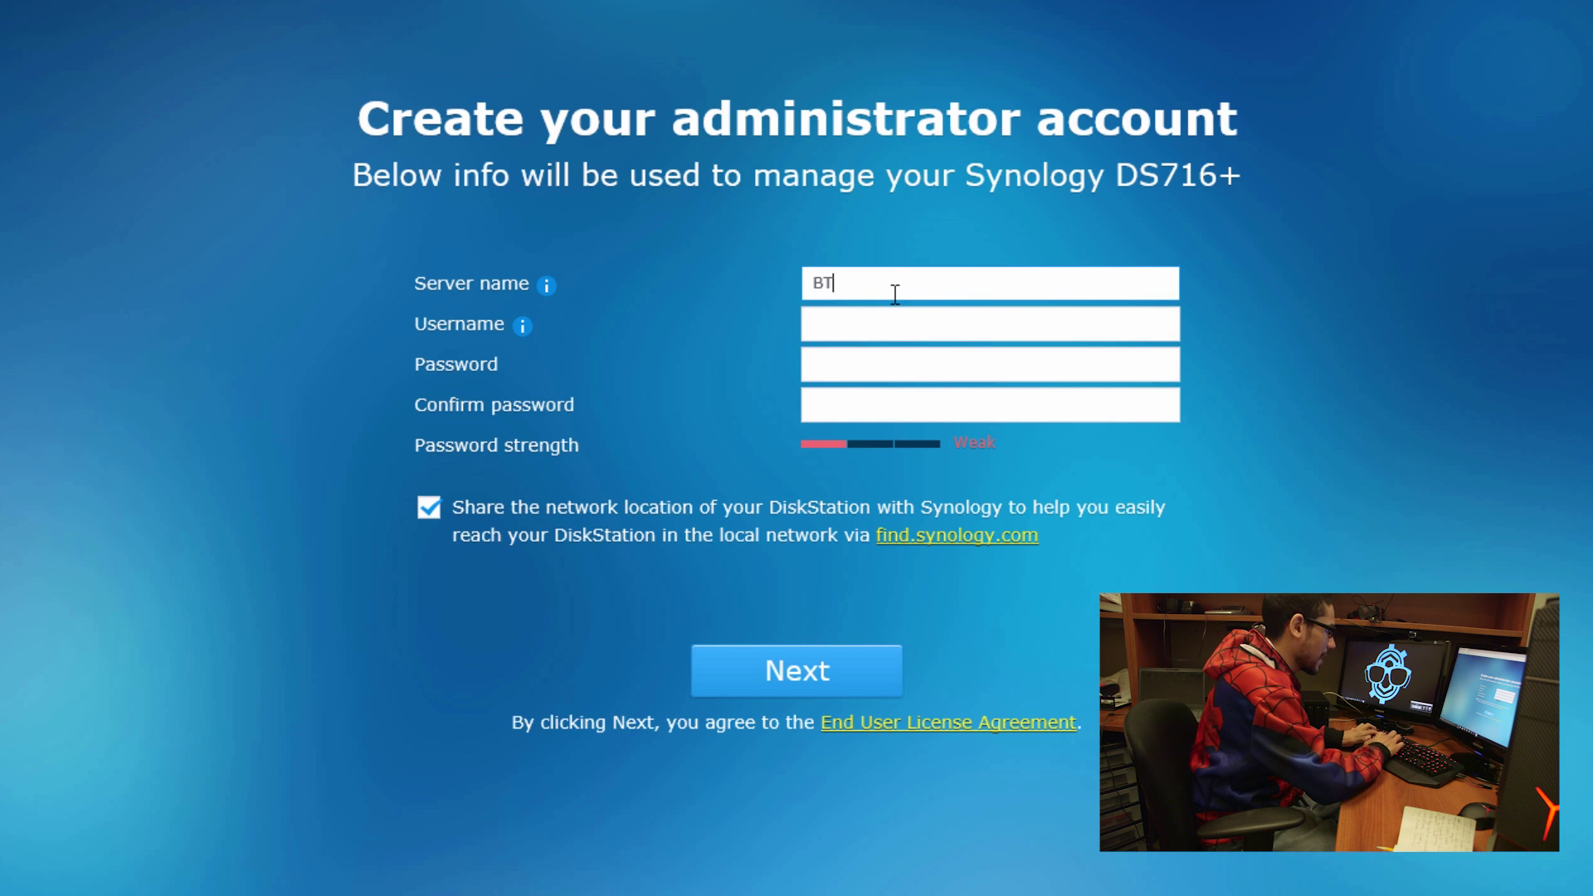
key("BackSpace")
key("BackSpace")
type("NHD")
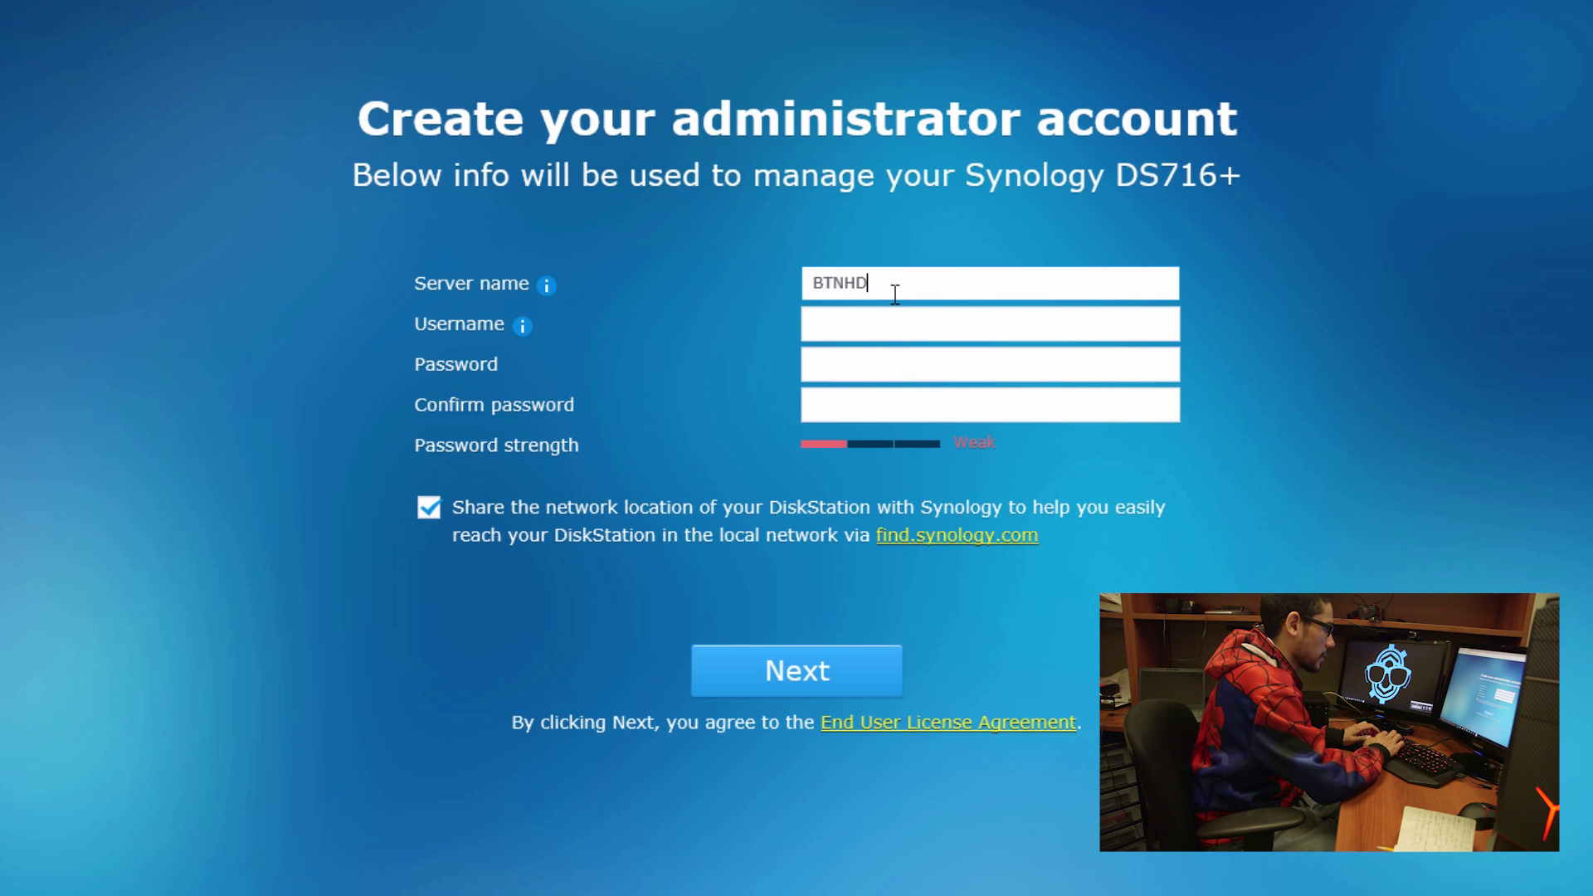
key("Tab")
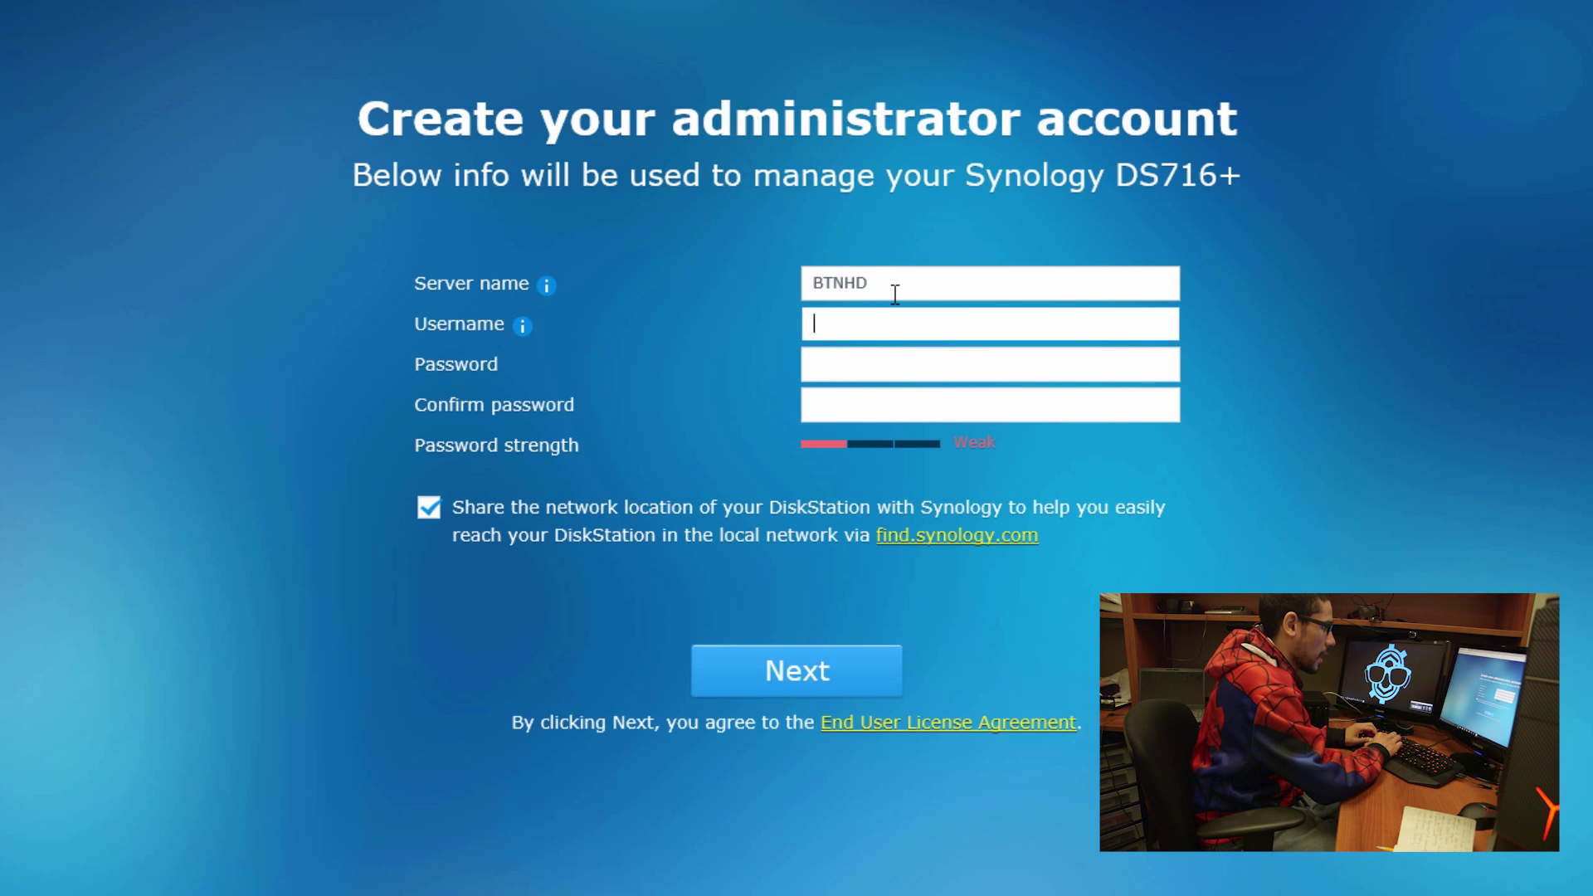
type("bjtechnews")
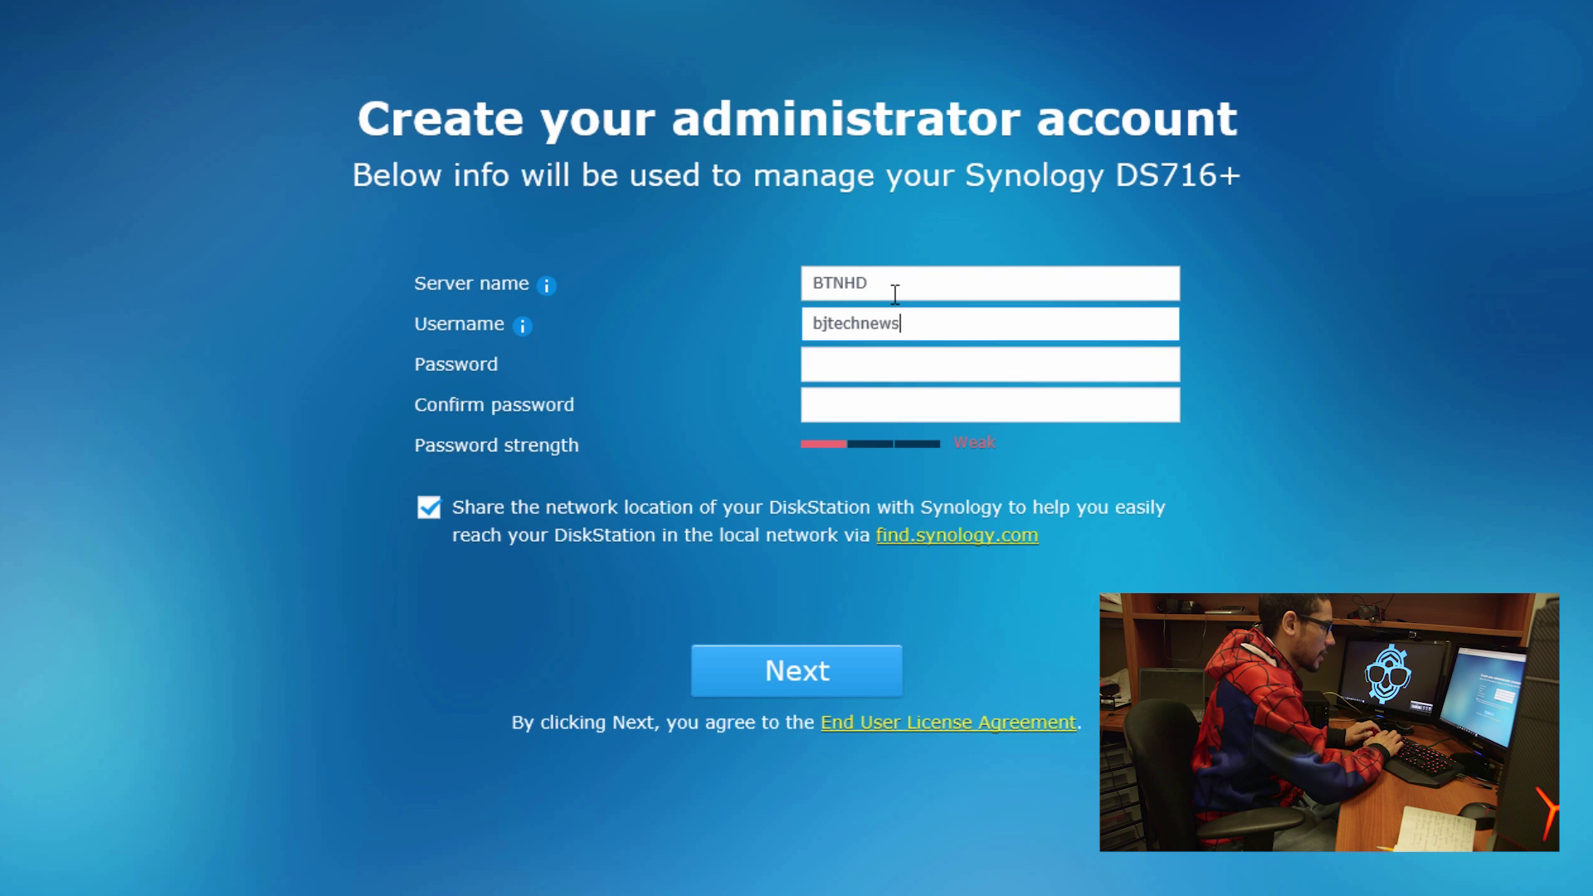
key("Tab")
type("••••••••")
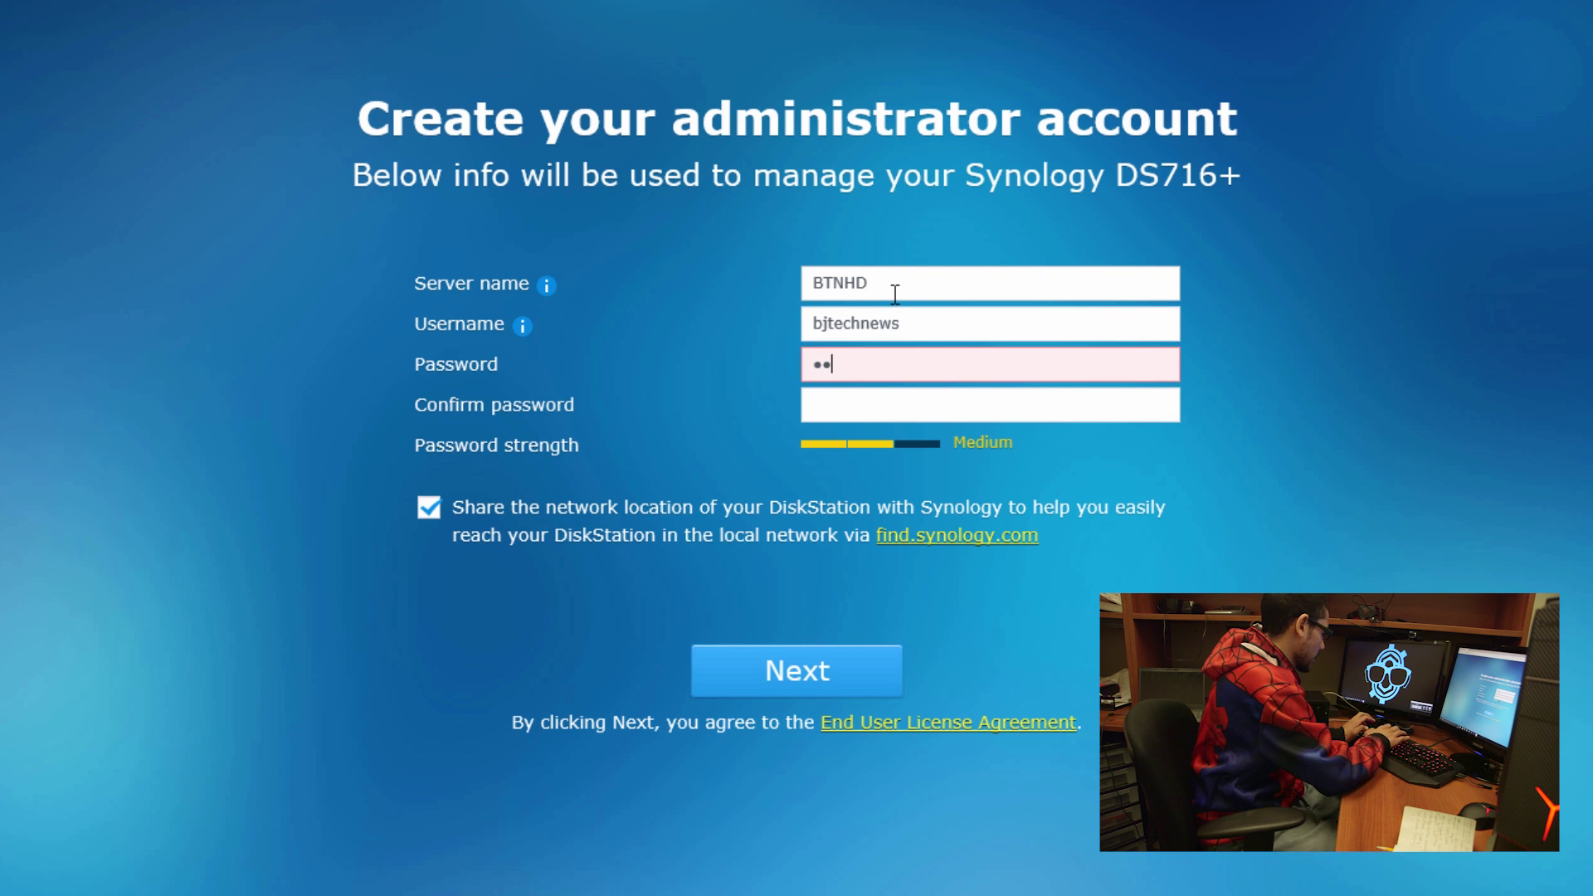
key("Tab")
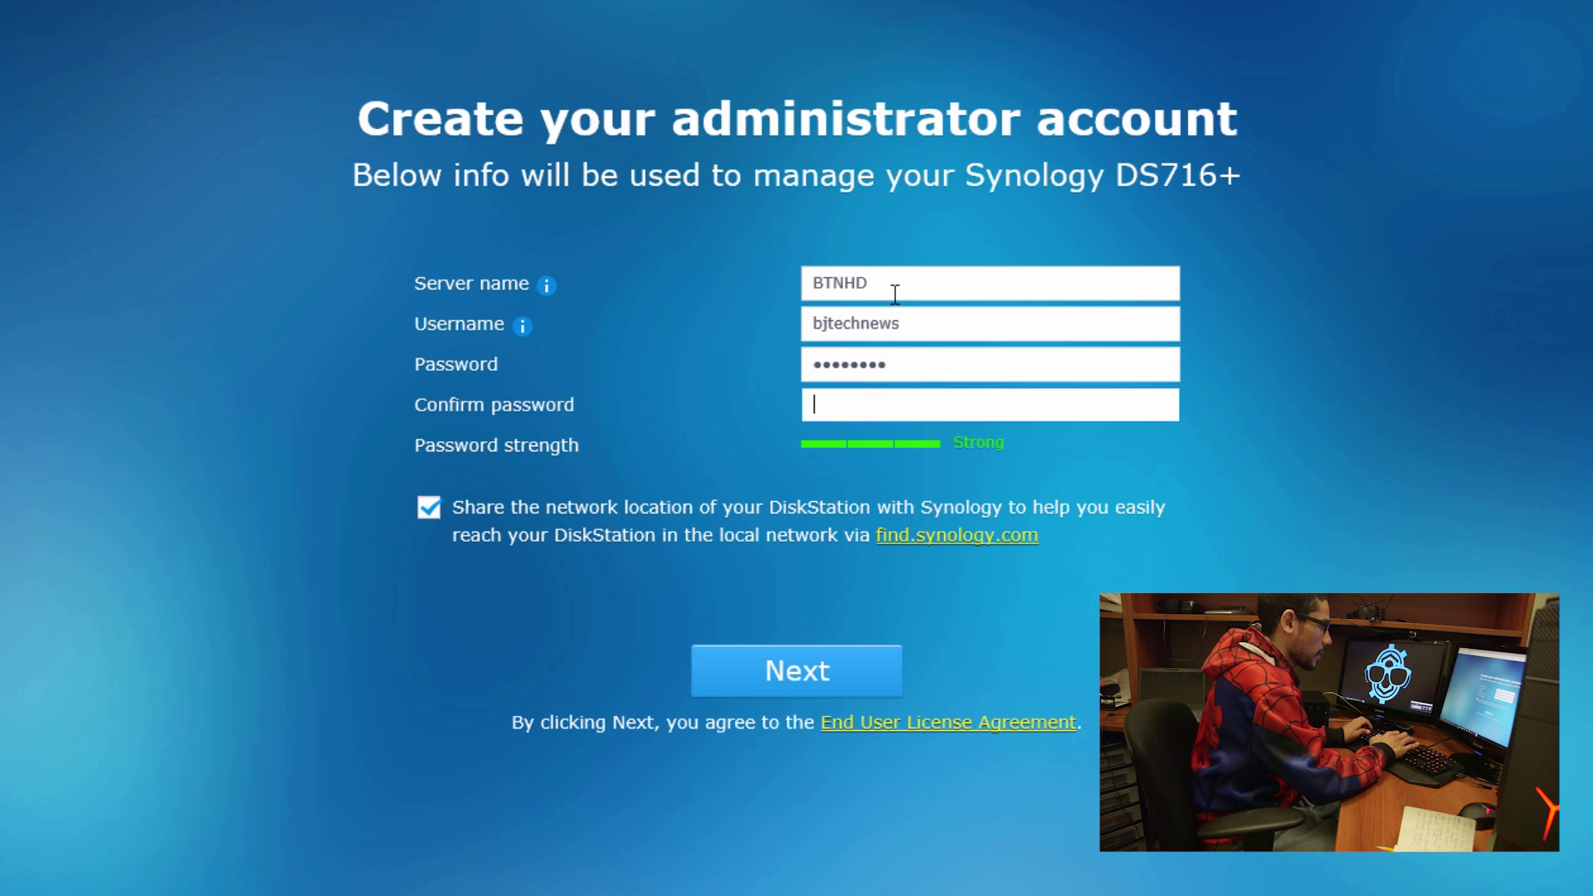
type("••••••••")
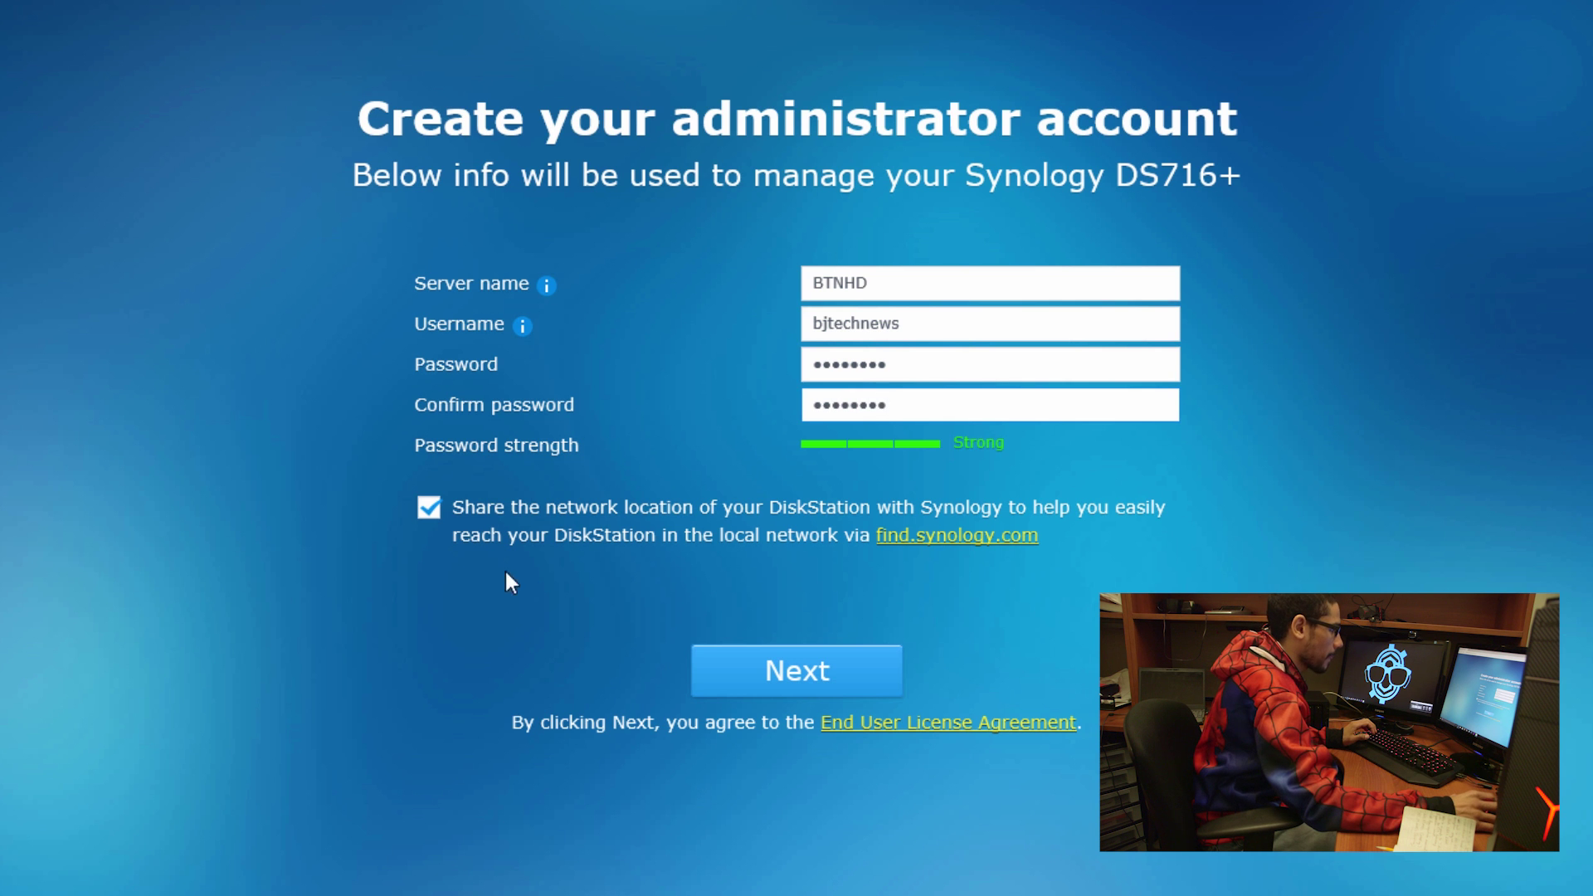
left_click(429, 505)
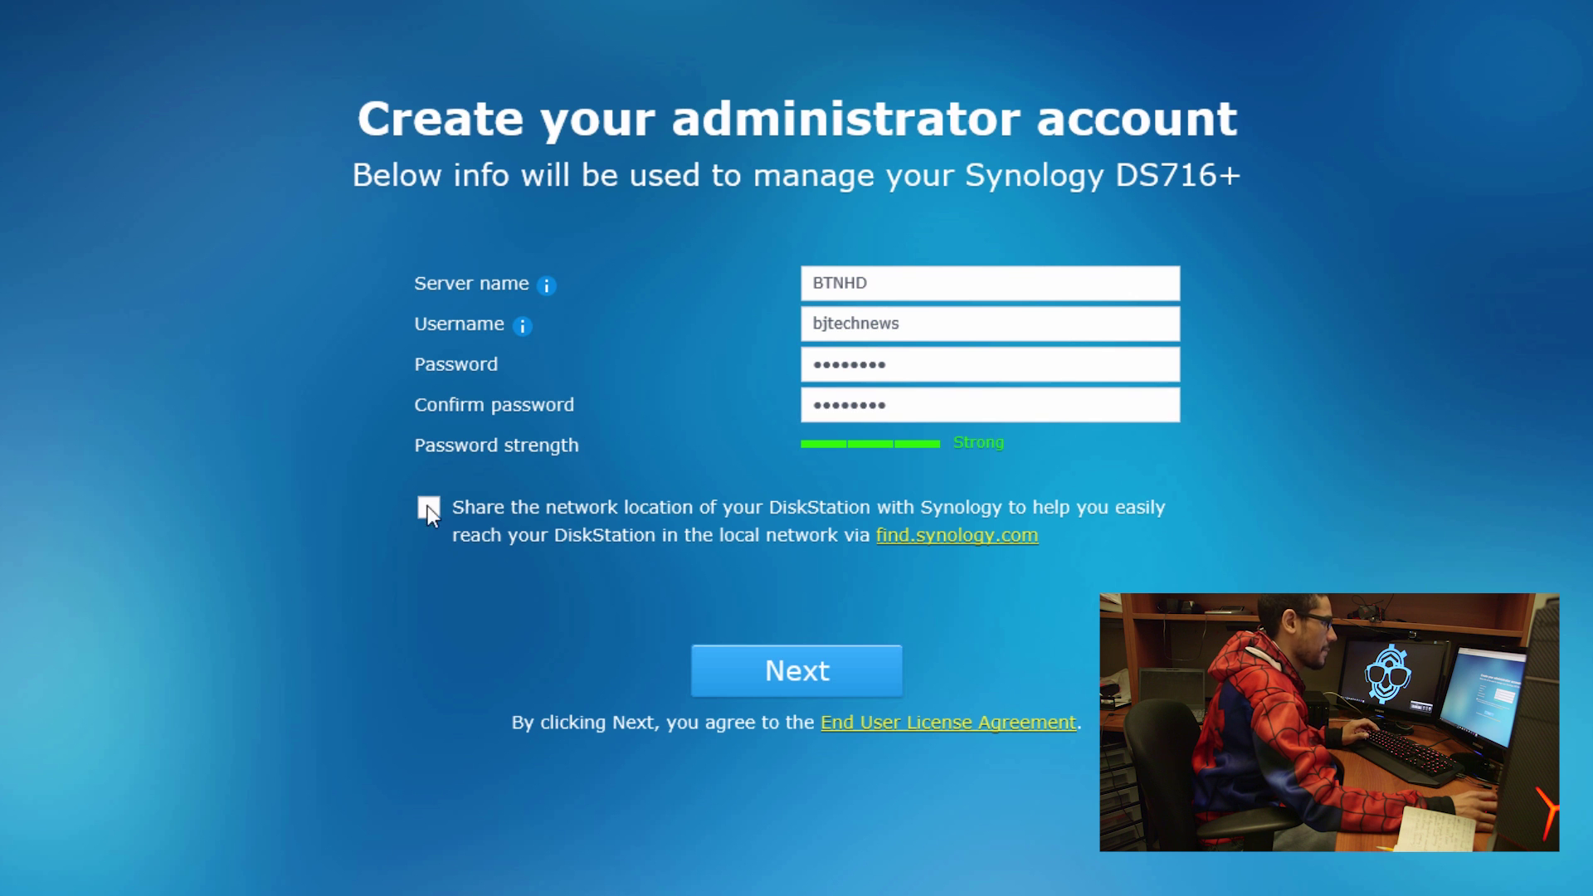
left_click(780, 674)
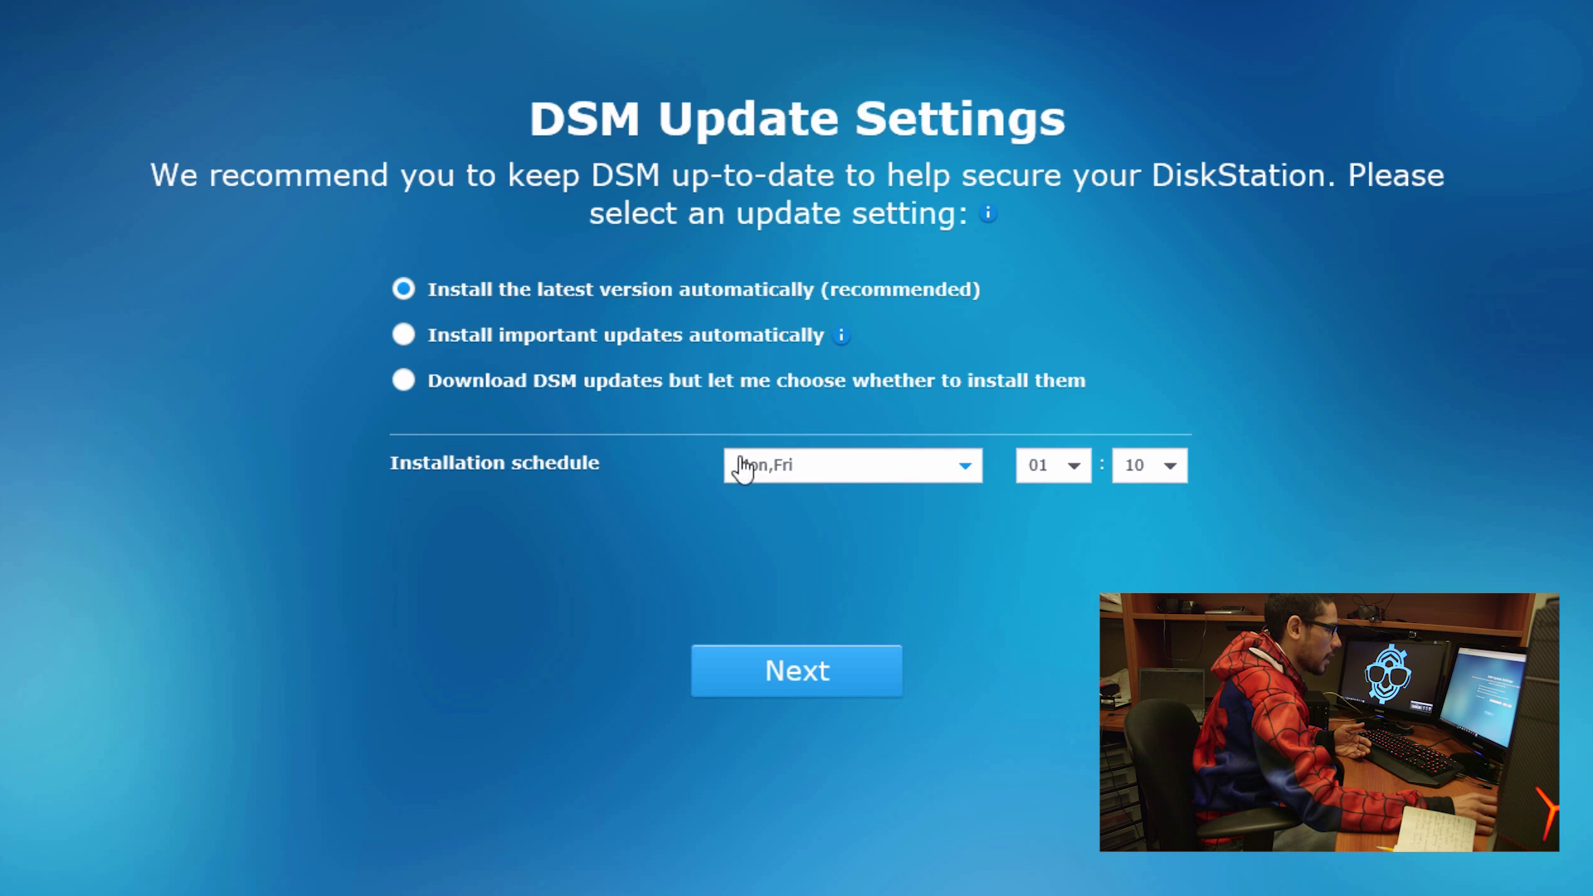
- Keep automatic installation of the latest DSM version (Mon, Fri at 01:10) and continue
left_click(754, 675)
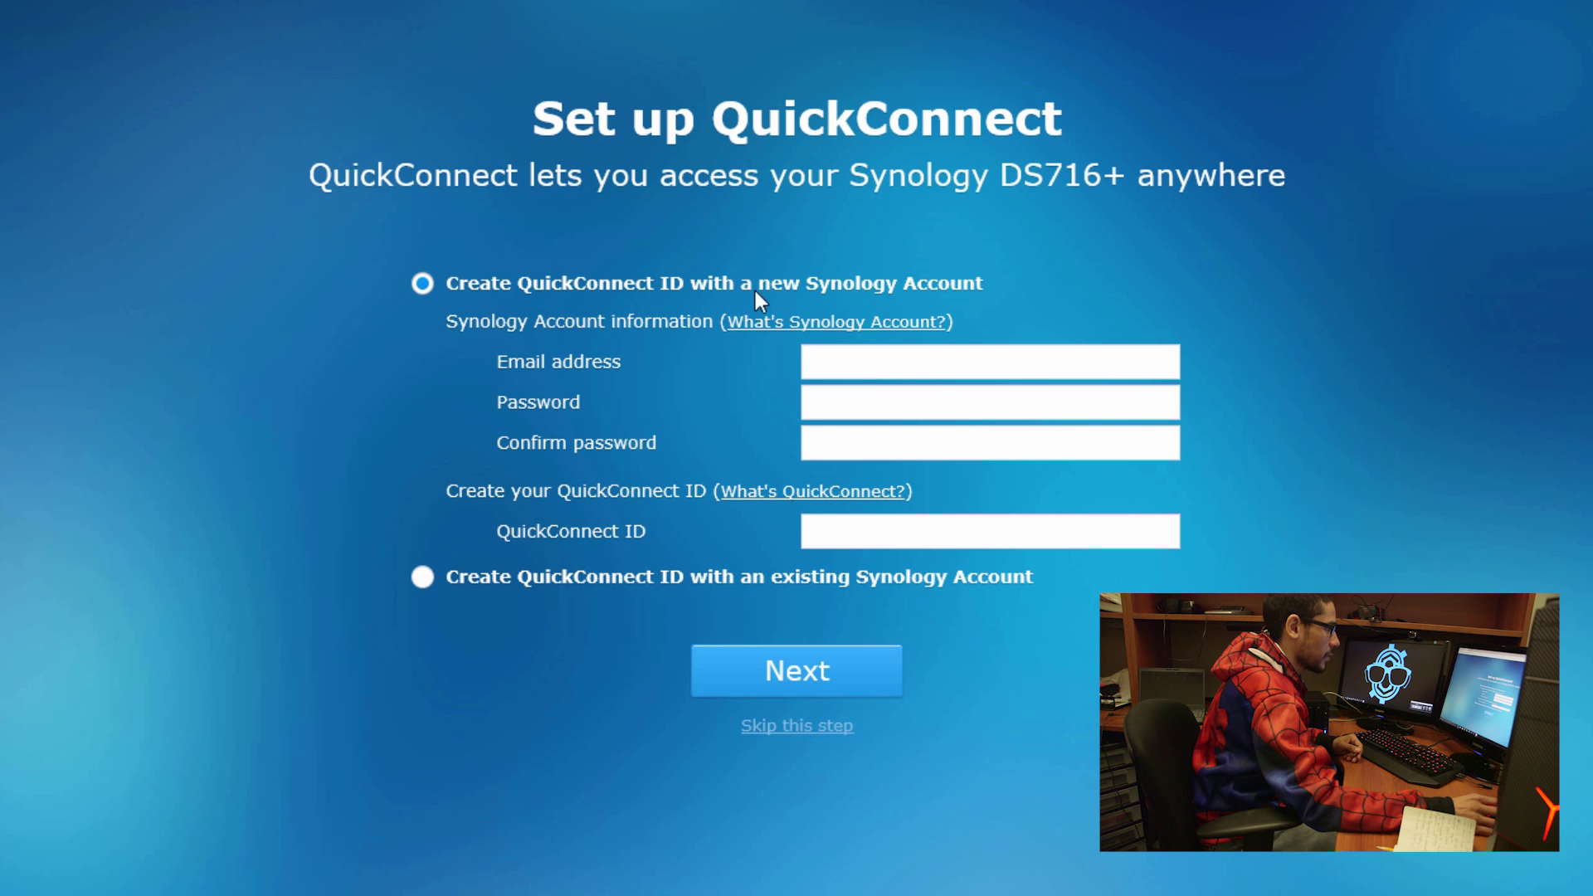
- Skip QuickConnect setup and confirm the port-forwarding prompt to finish initial setup
left_click(420, 576)
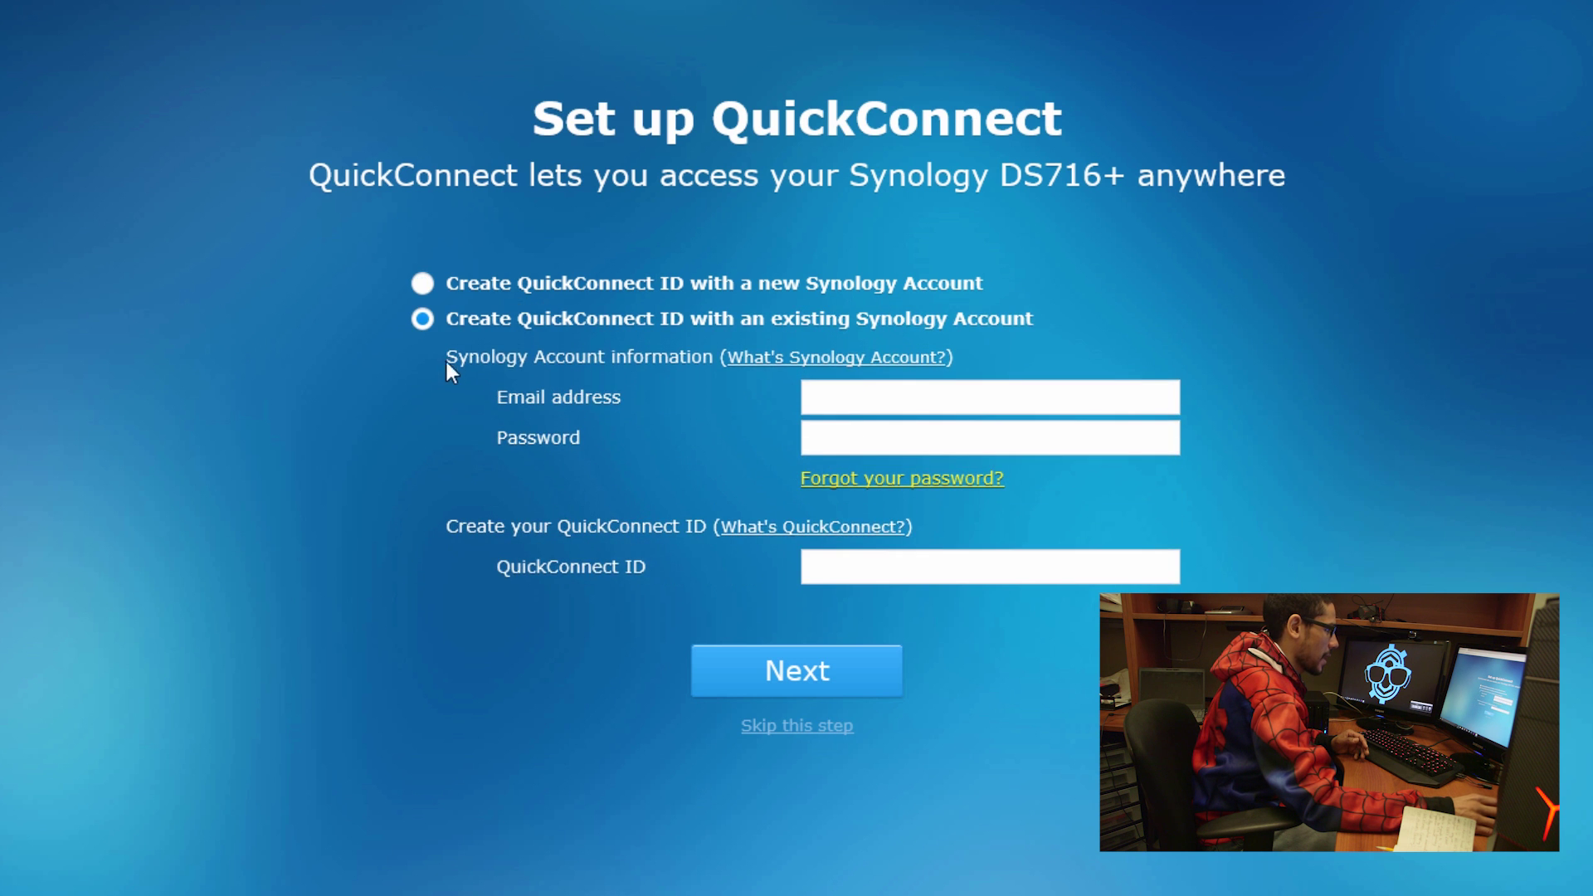
left_click(421, 286)
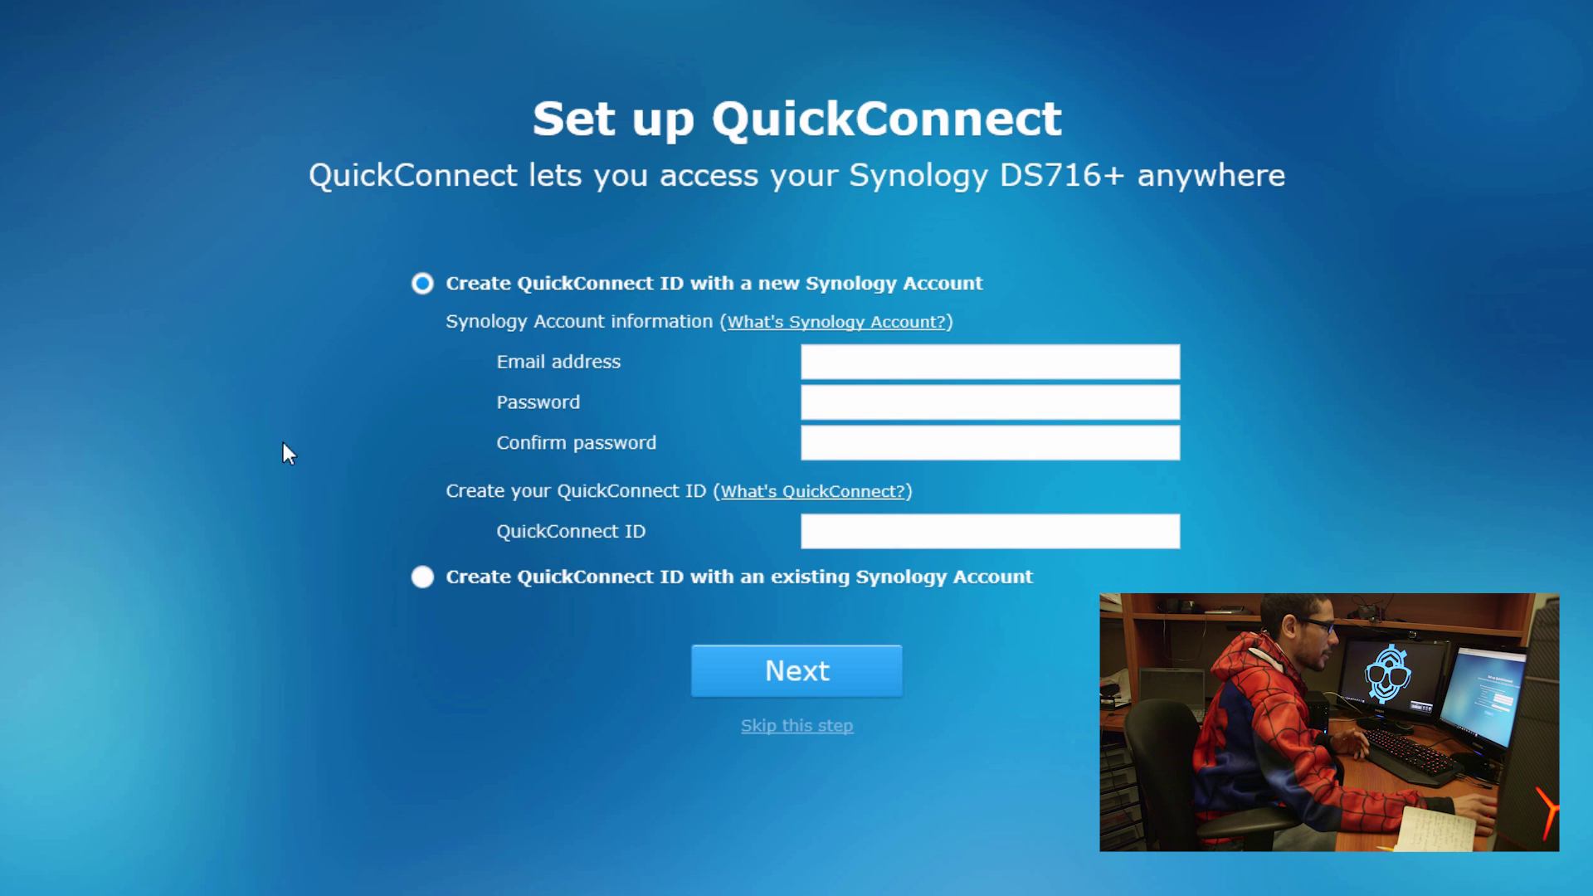
left_click(821, 728)
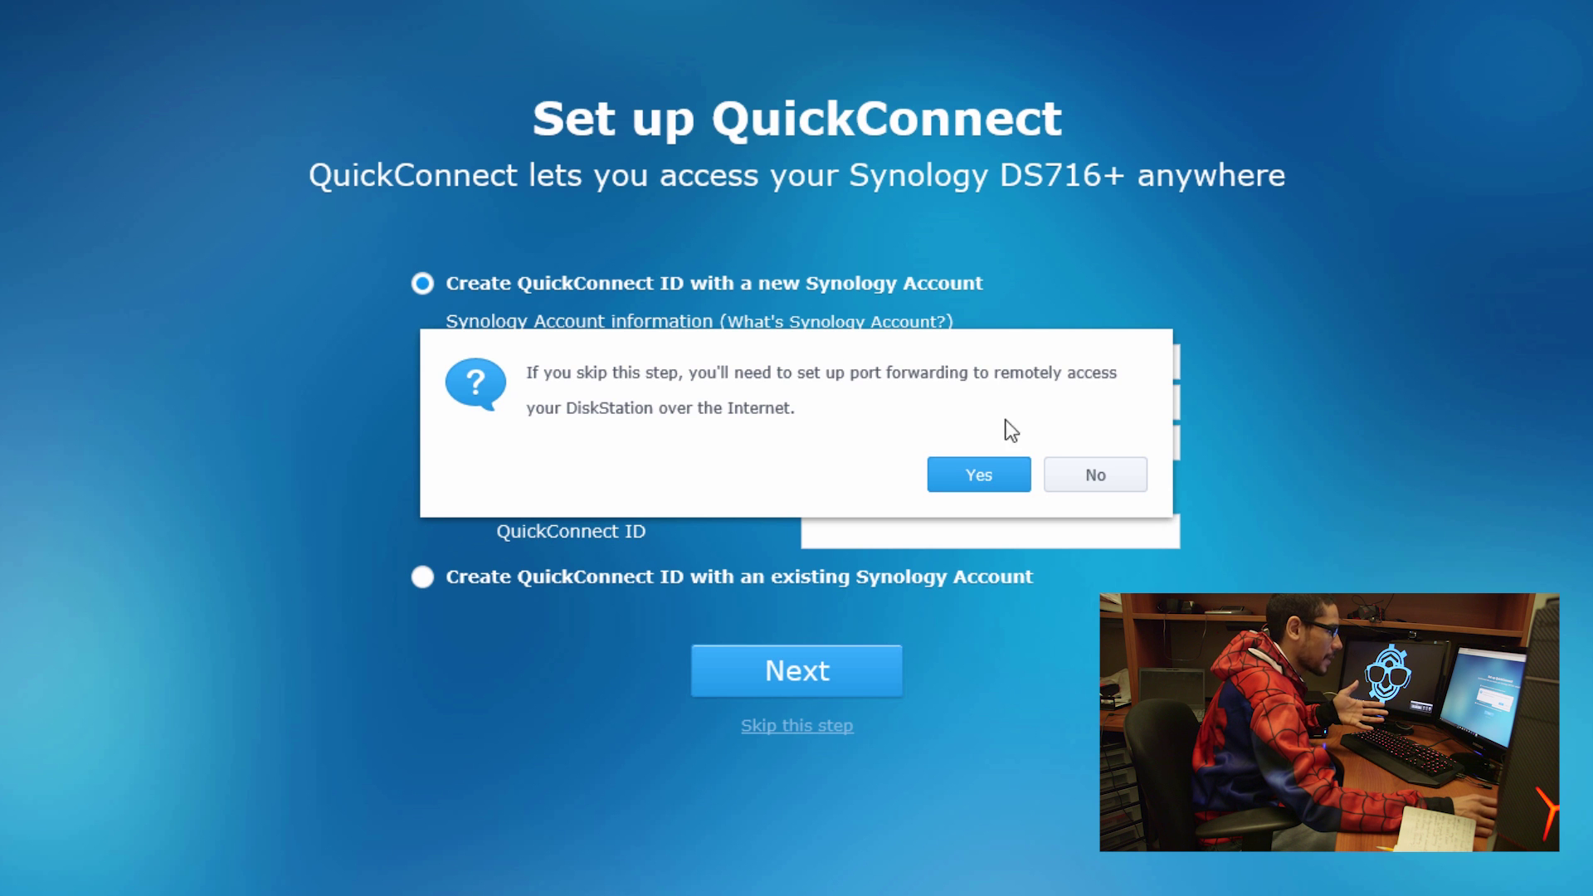
left_click(999, 481)
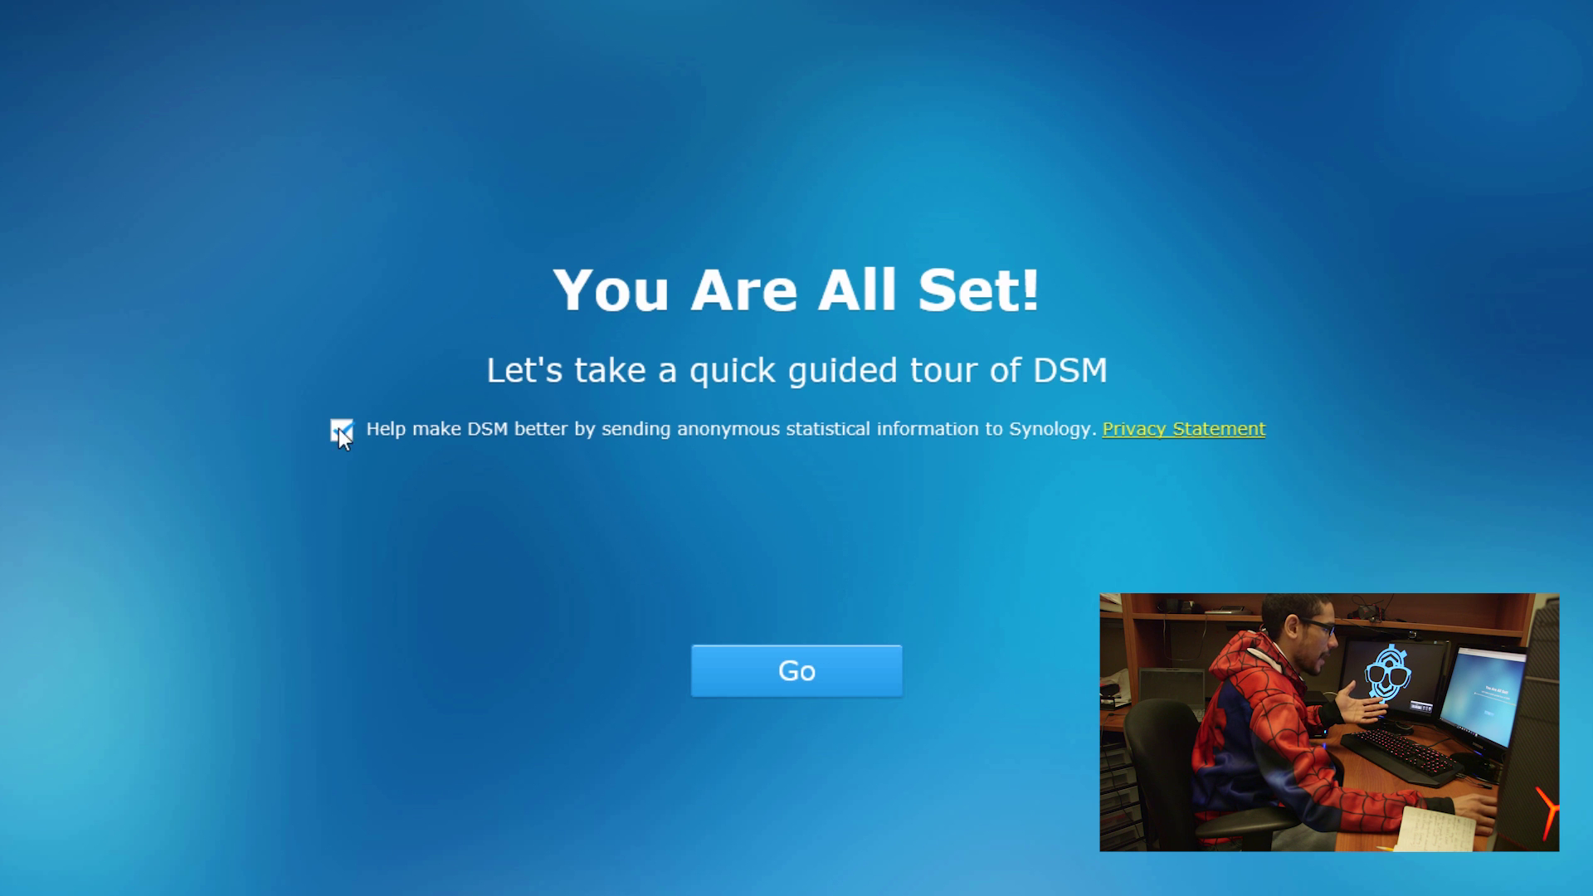
- Load DSM and step through welcome Tips 1 to 3 until the tour overlay closes
left_click(846, 674)
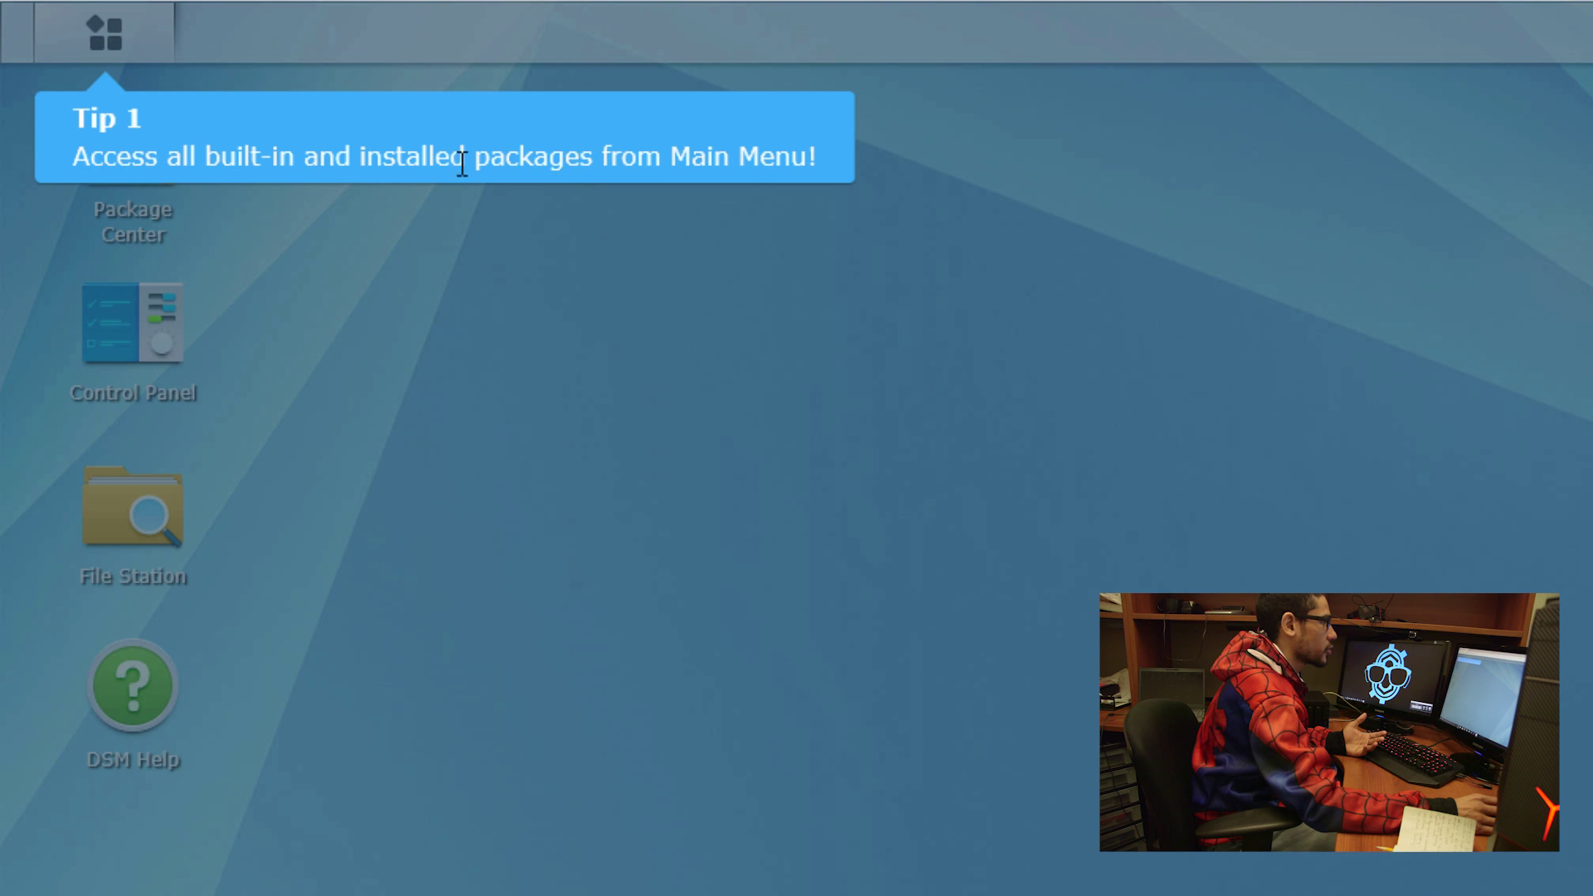
left_click(101, 43)
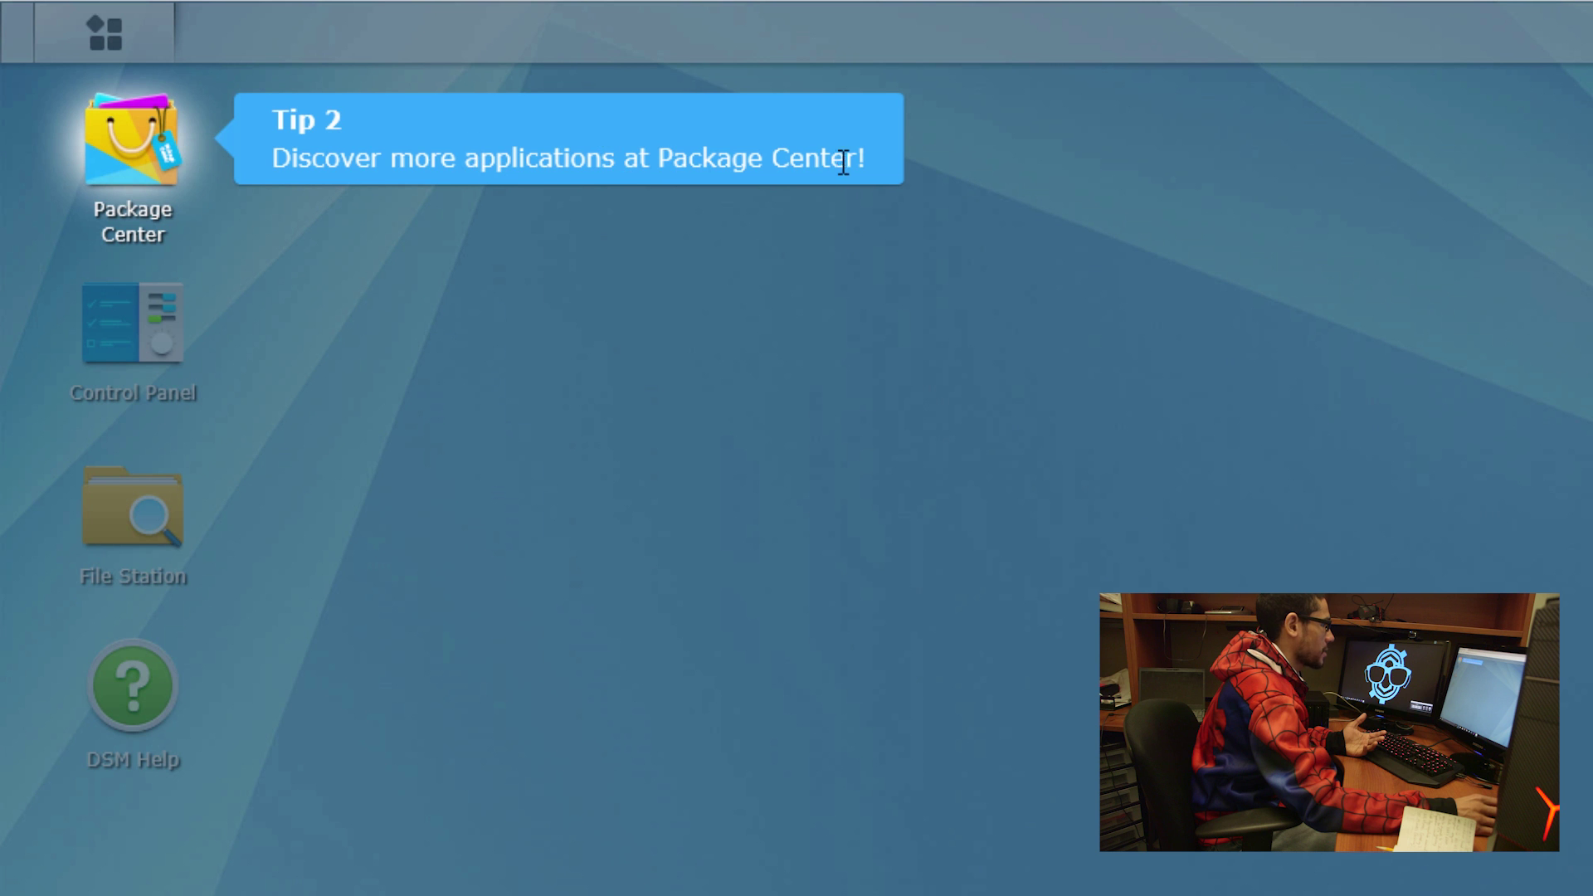
left_click(176, 137)
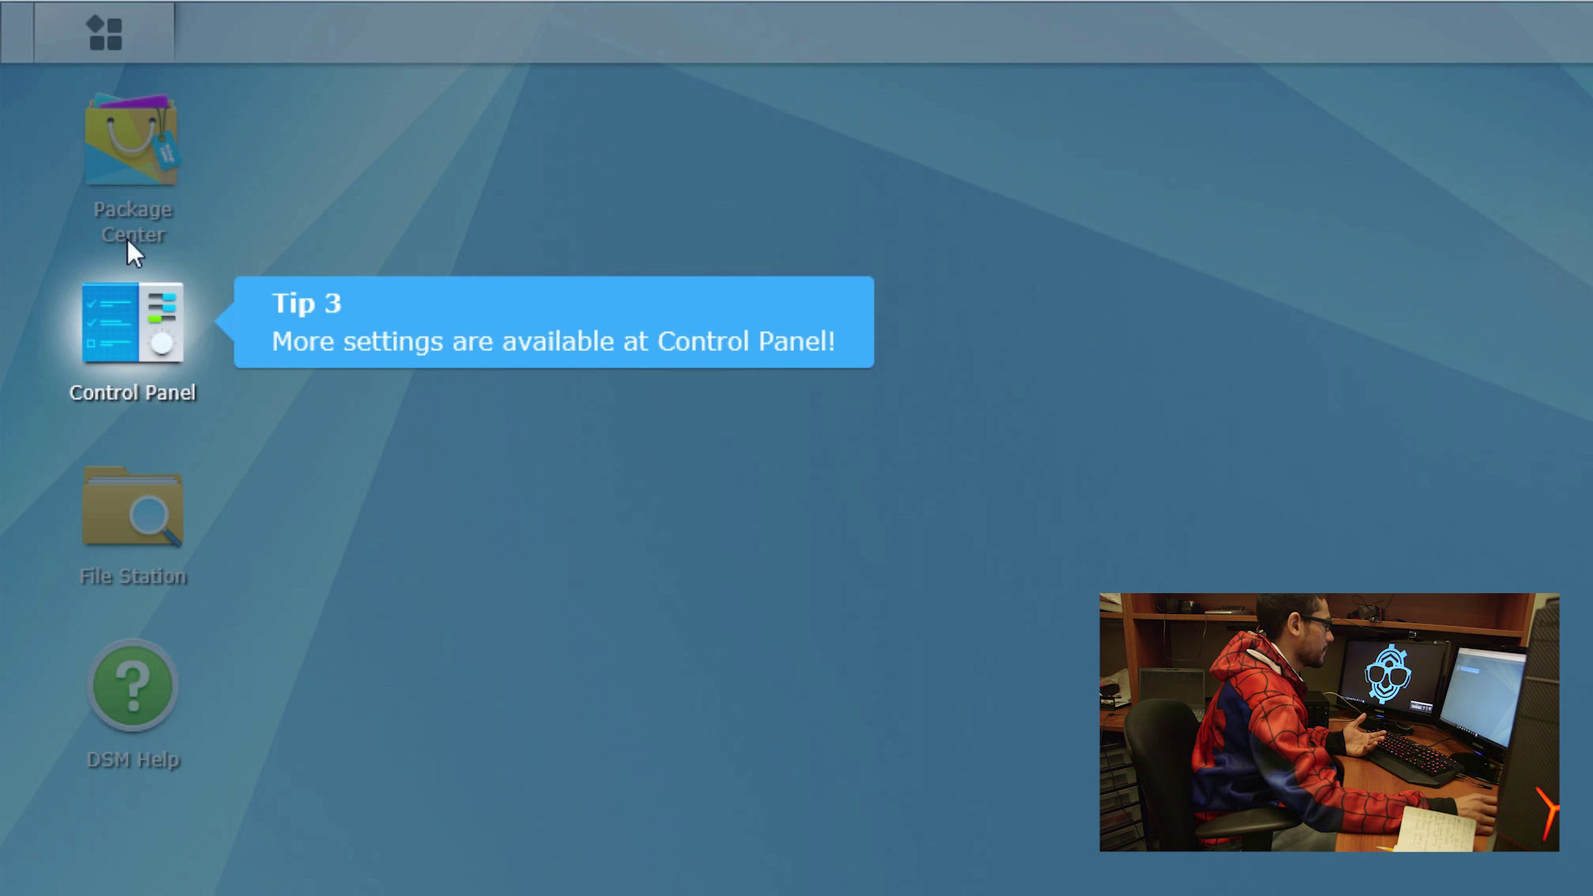
left_click(147, 335)
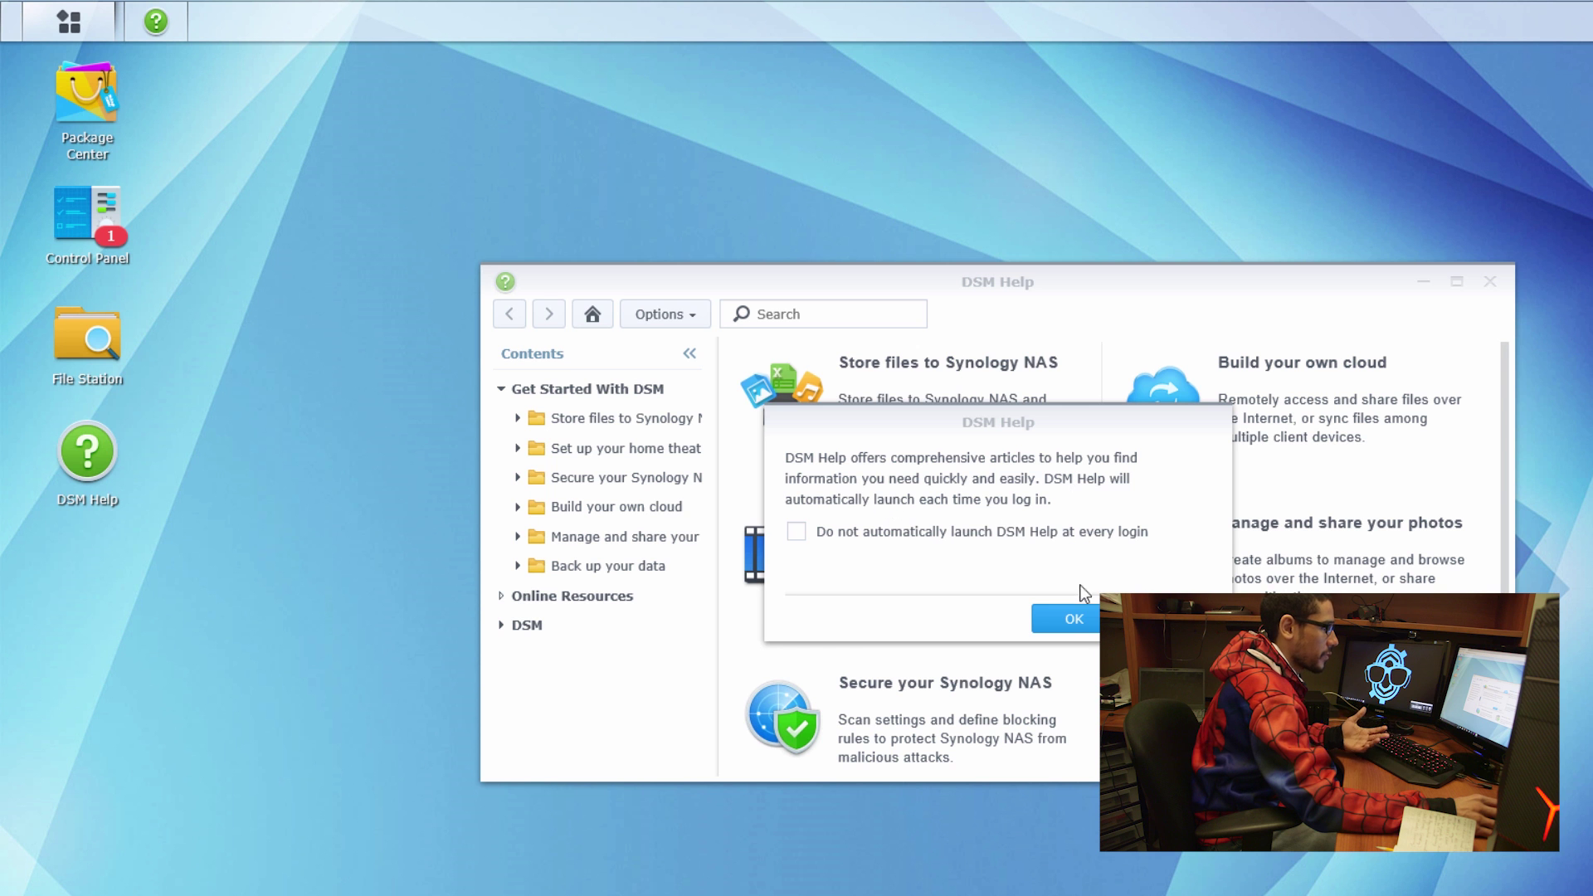
- Dismiss the DSM Help notice, move the Help window aside, and launch File Station
left_click(1077, 621)
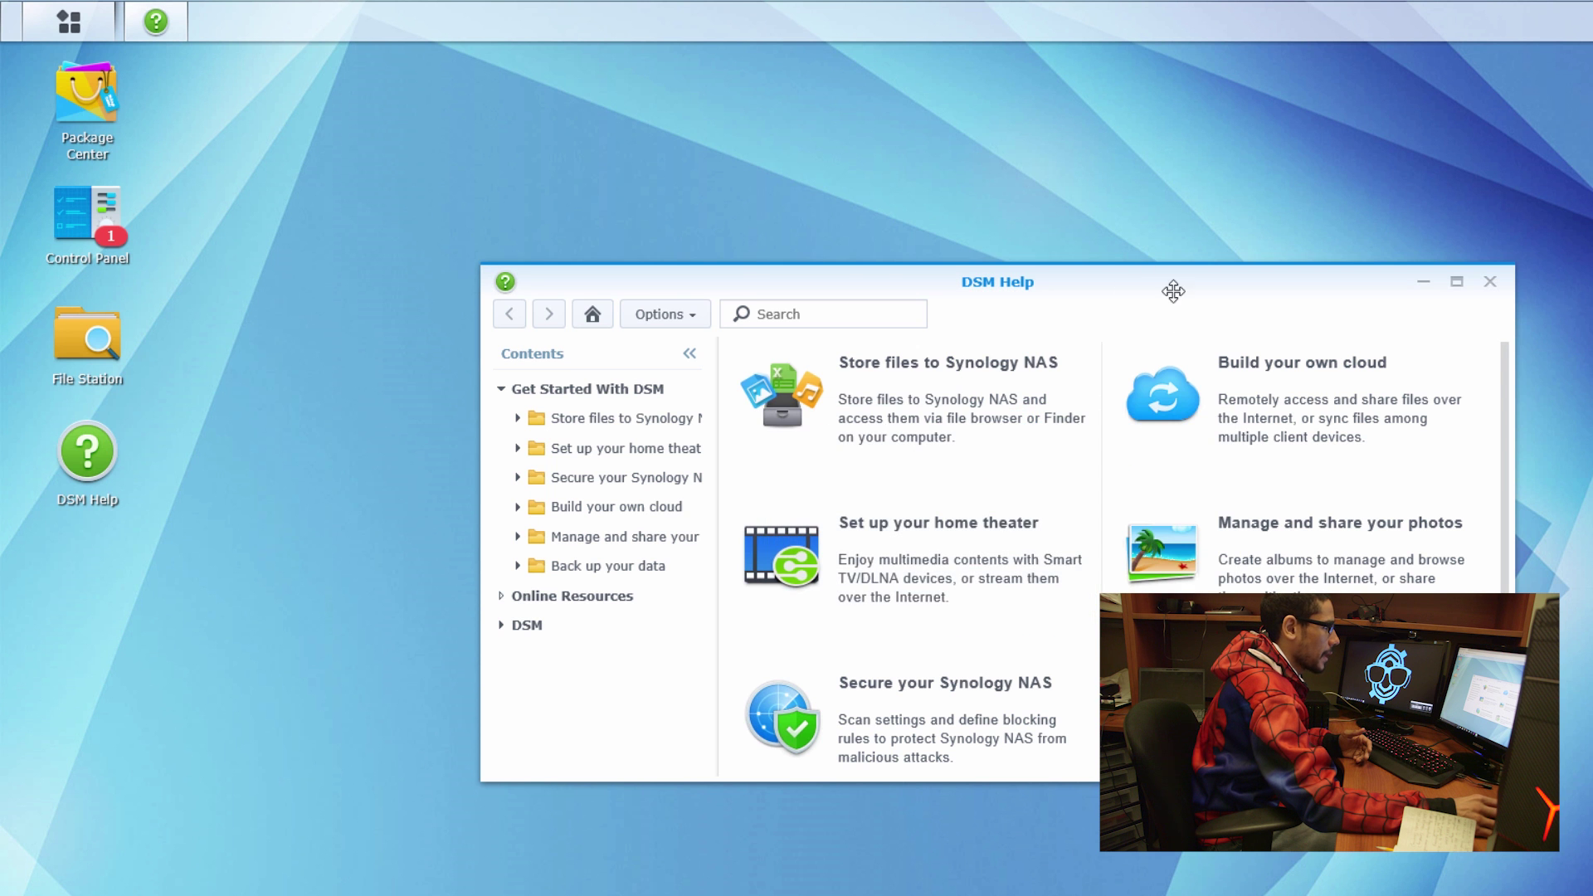
left_click_drag(1174, 289, 1112, 198)
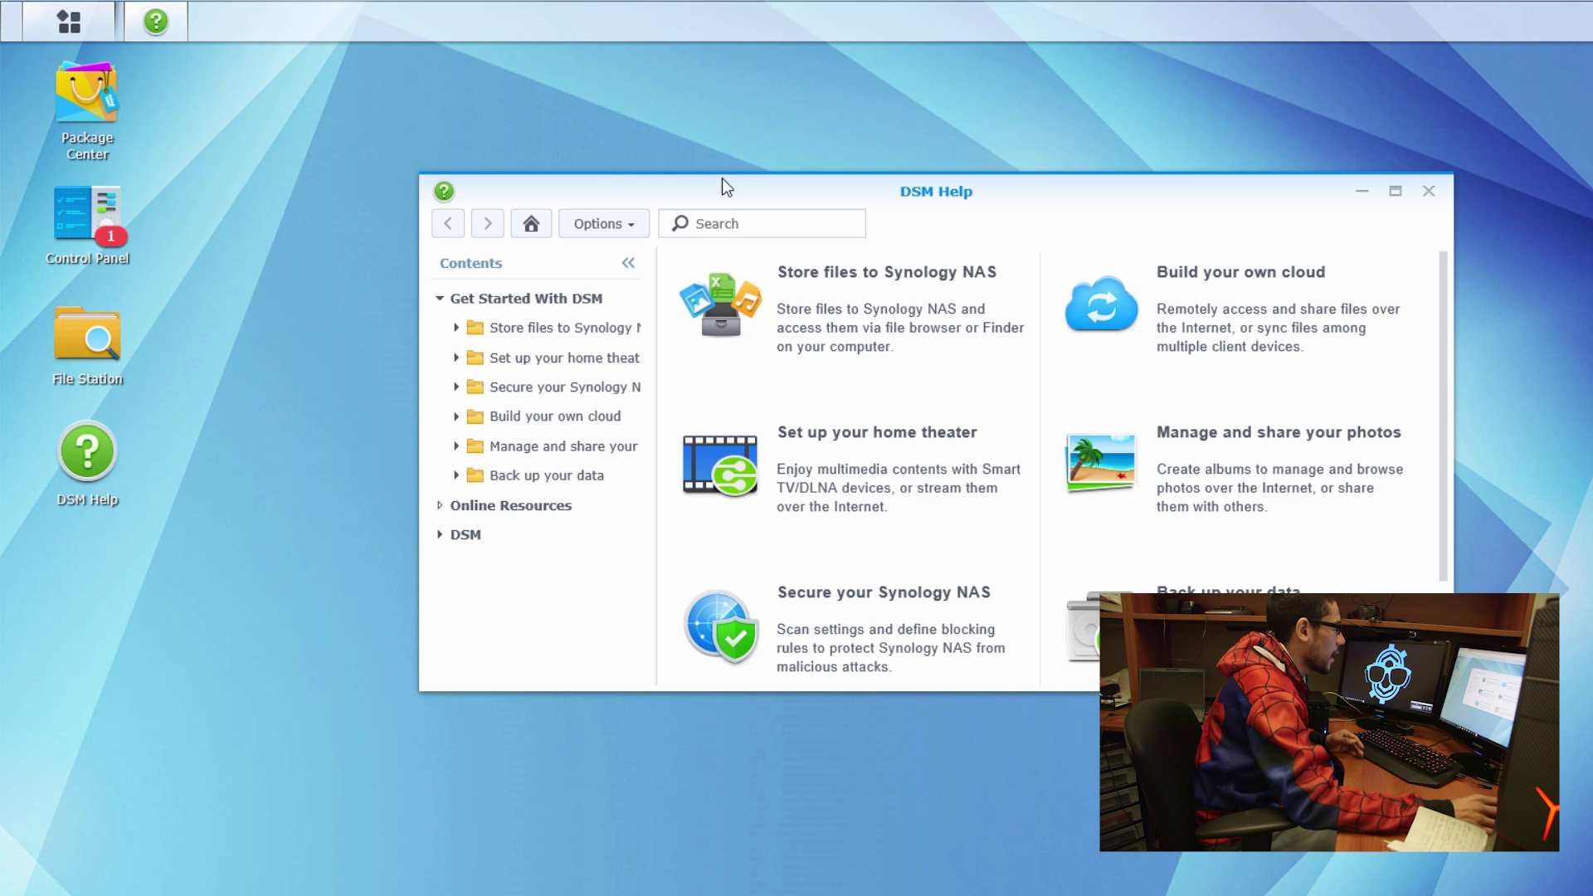
left_click(101, 352)
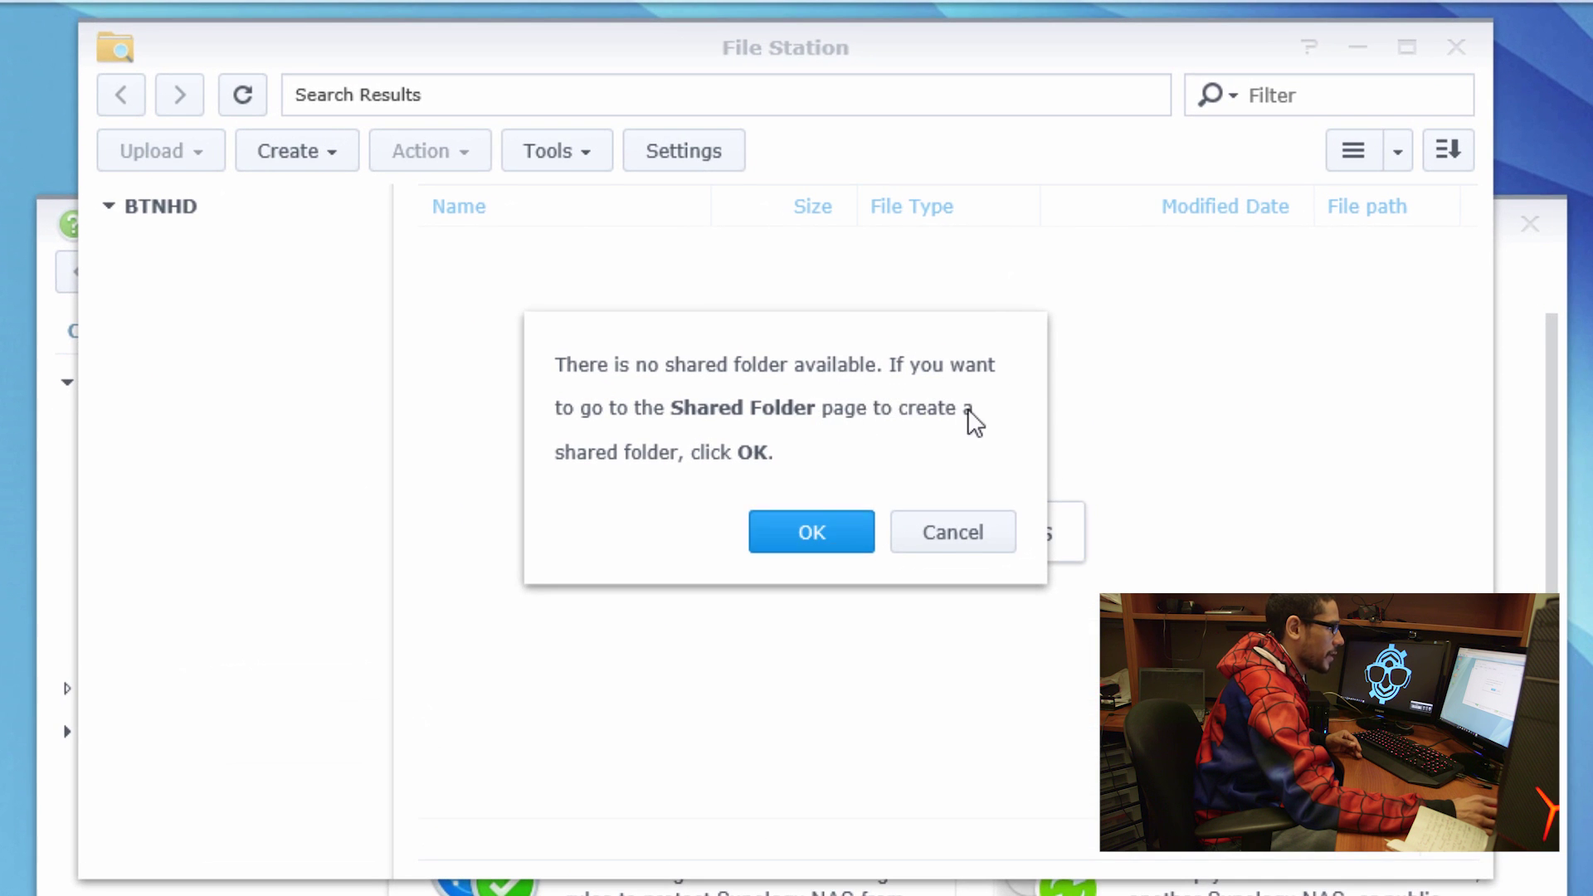
- Accept the no-shared-folder and 'No available volume' prompts to reach Storage Manager
left_click(810, 538)
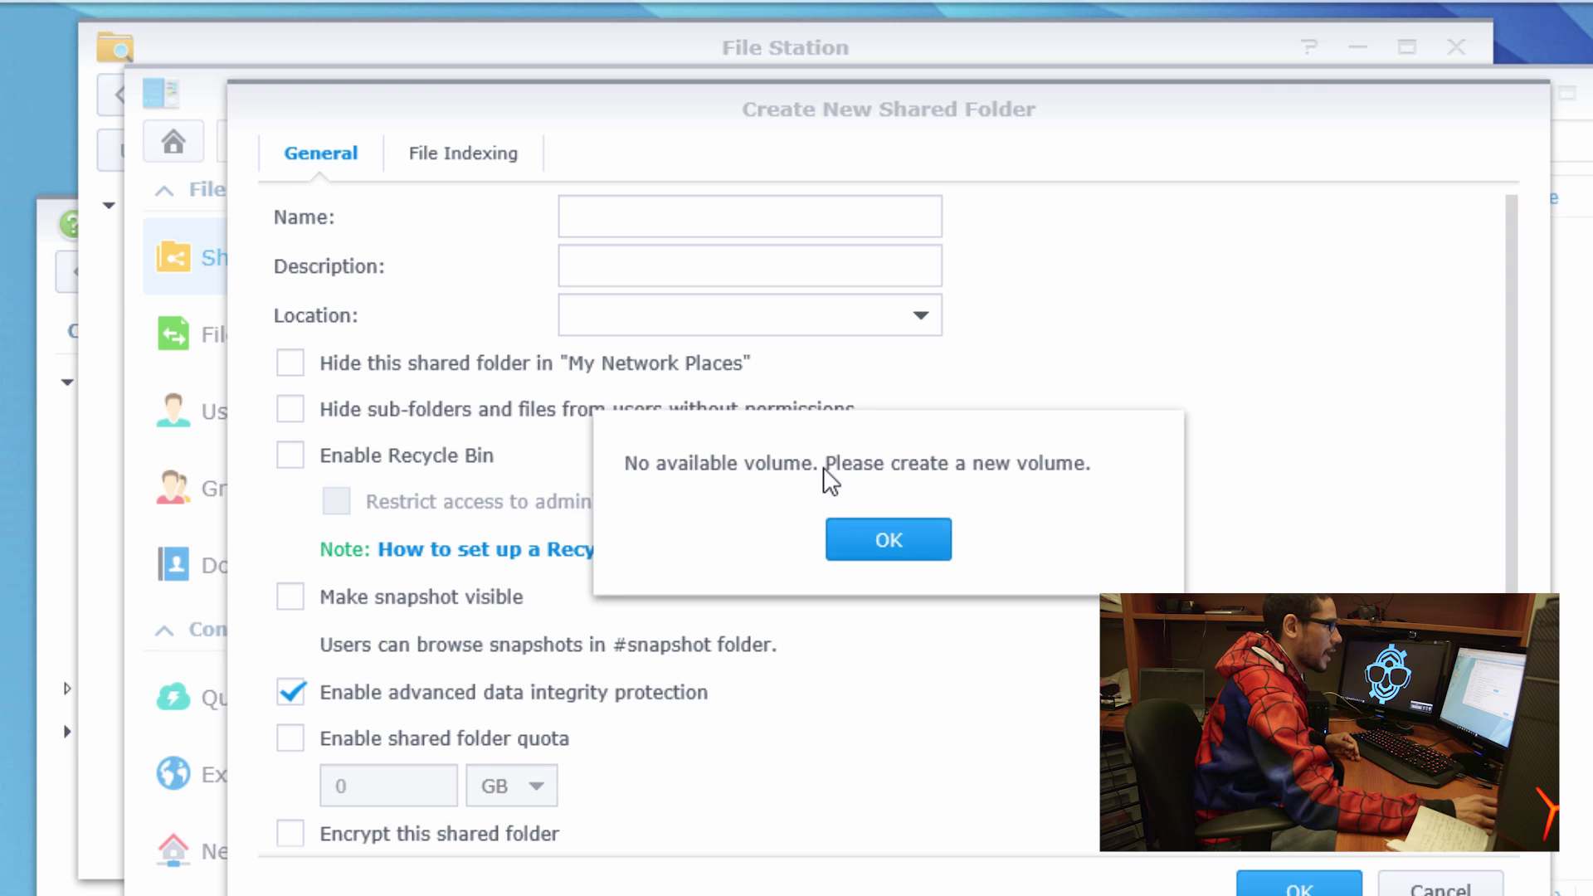
left_click(873, 558)
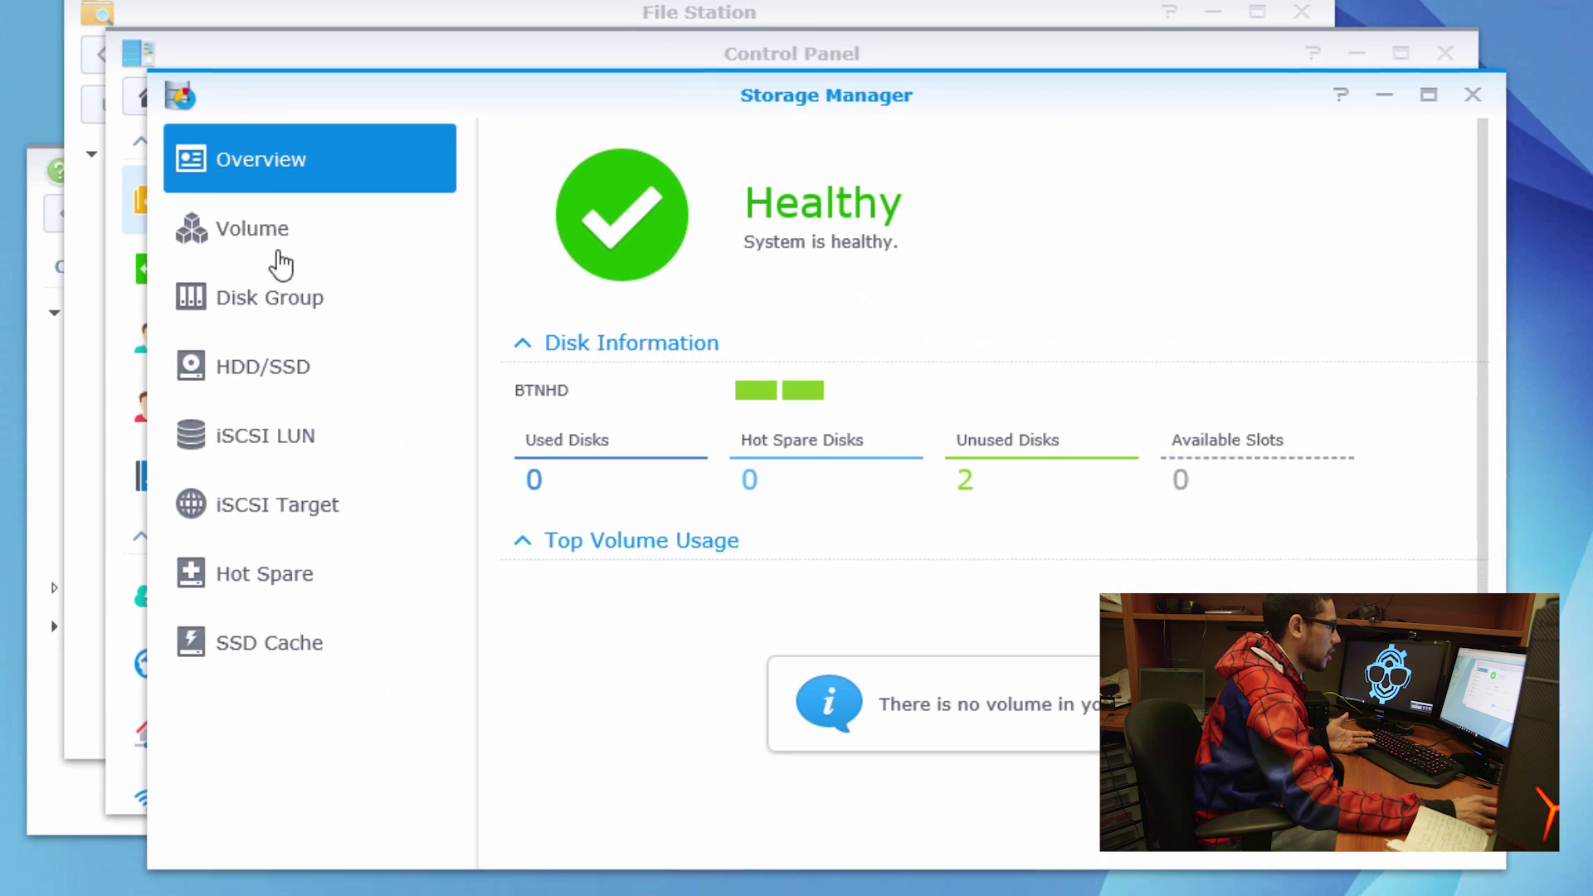
- Create Volume 1 as Quick SHR on Disk 1 and Disk 2 with disk check and Btrfs
left_click(268, 231)
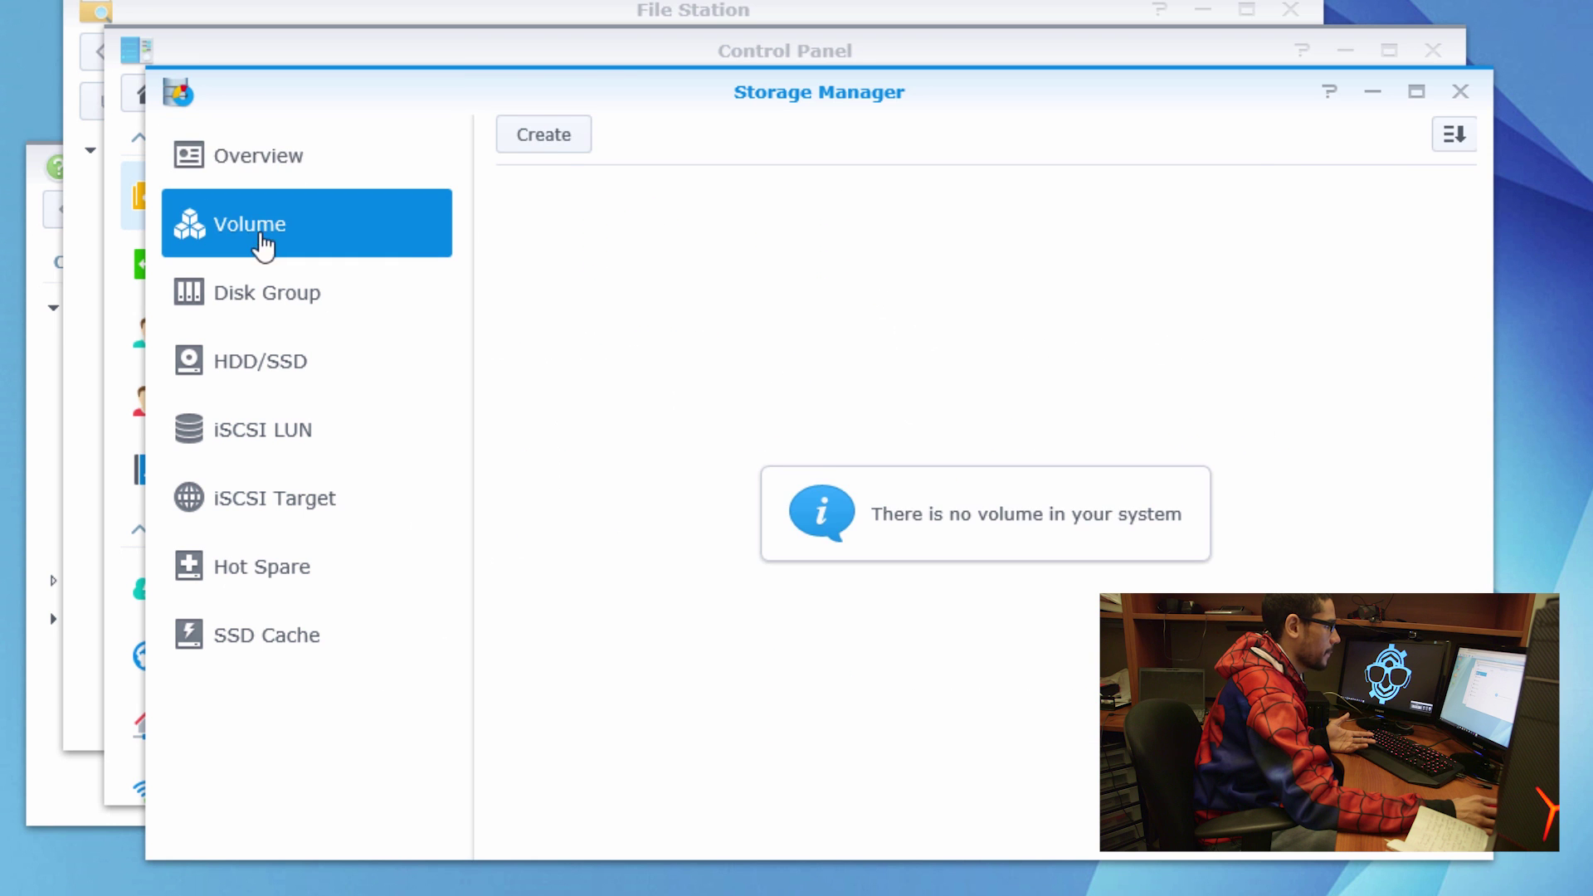
left_click(544, 135)
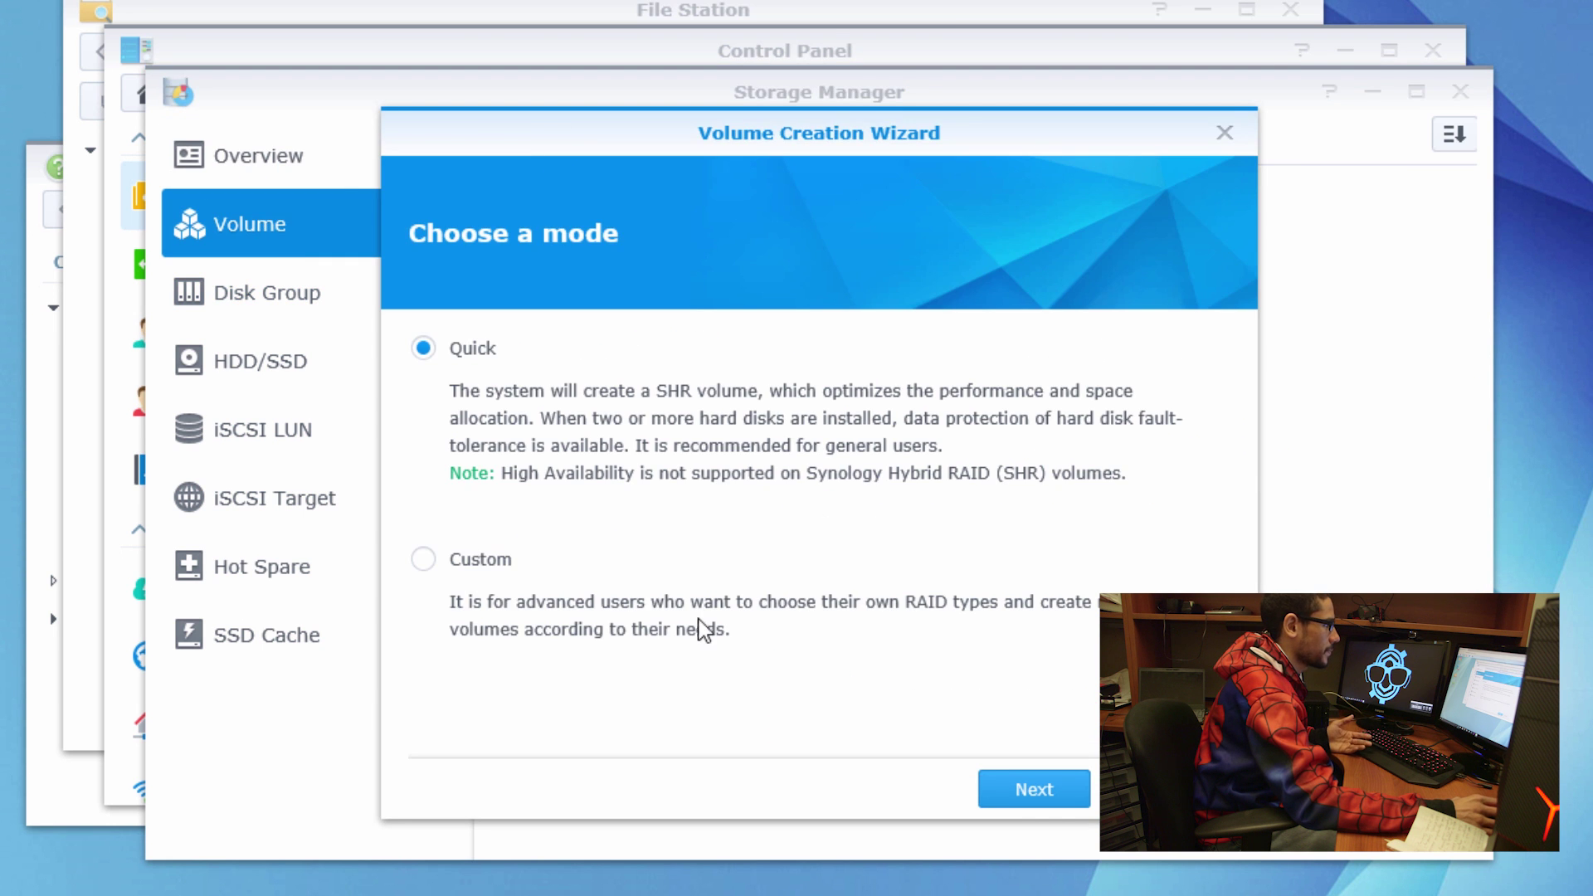
left_click(1035, 798)
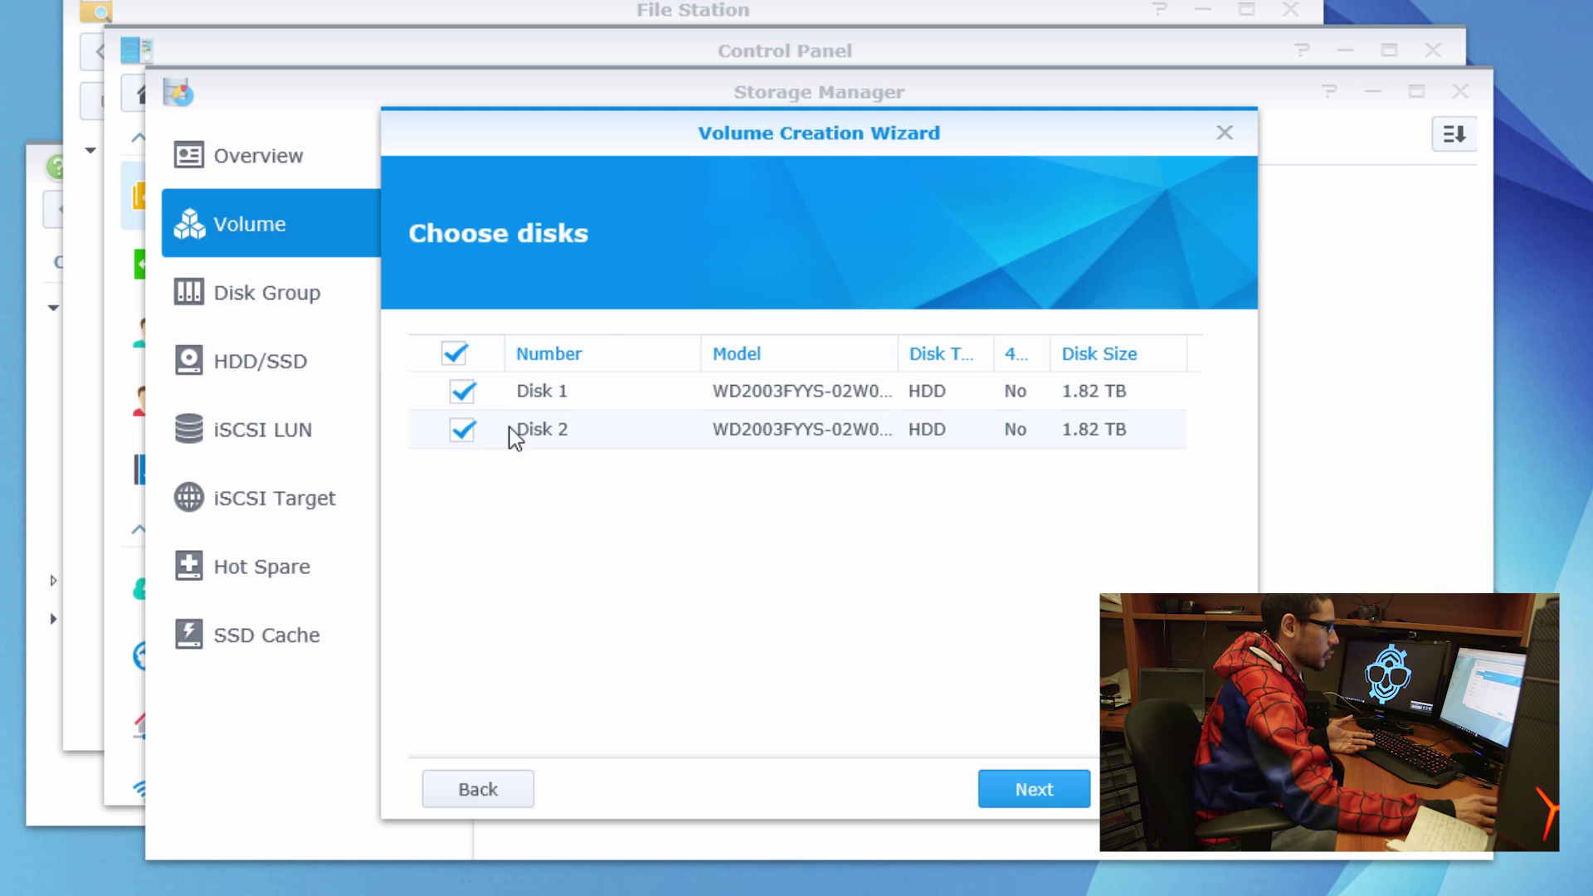
left_click(1023, 798)
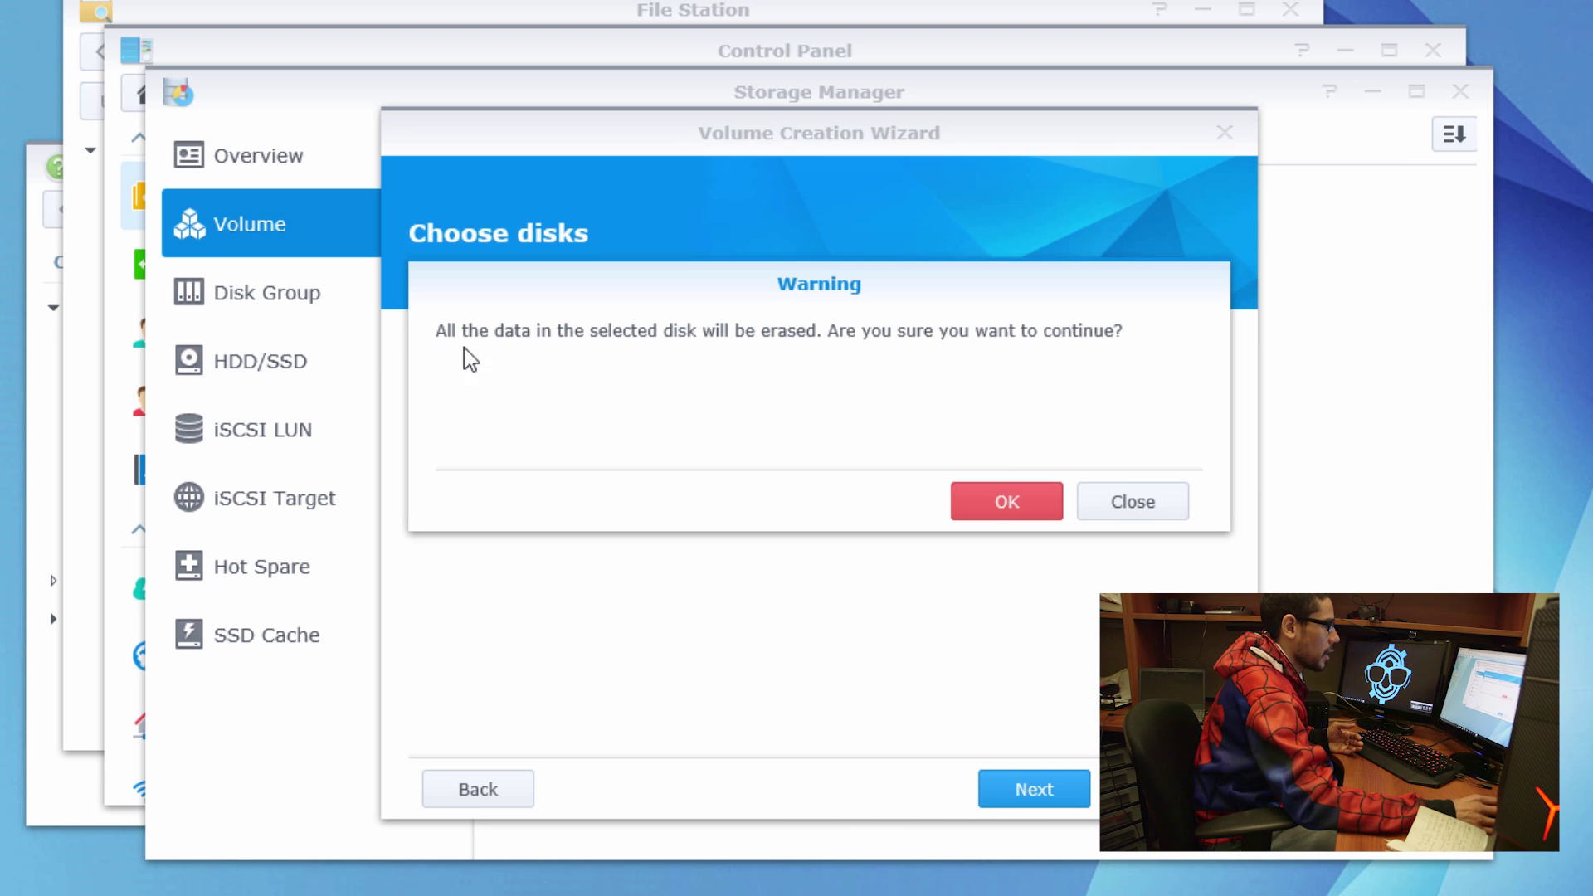
left_click(1002, 504)
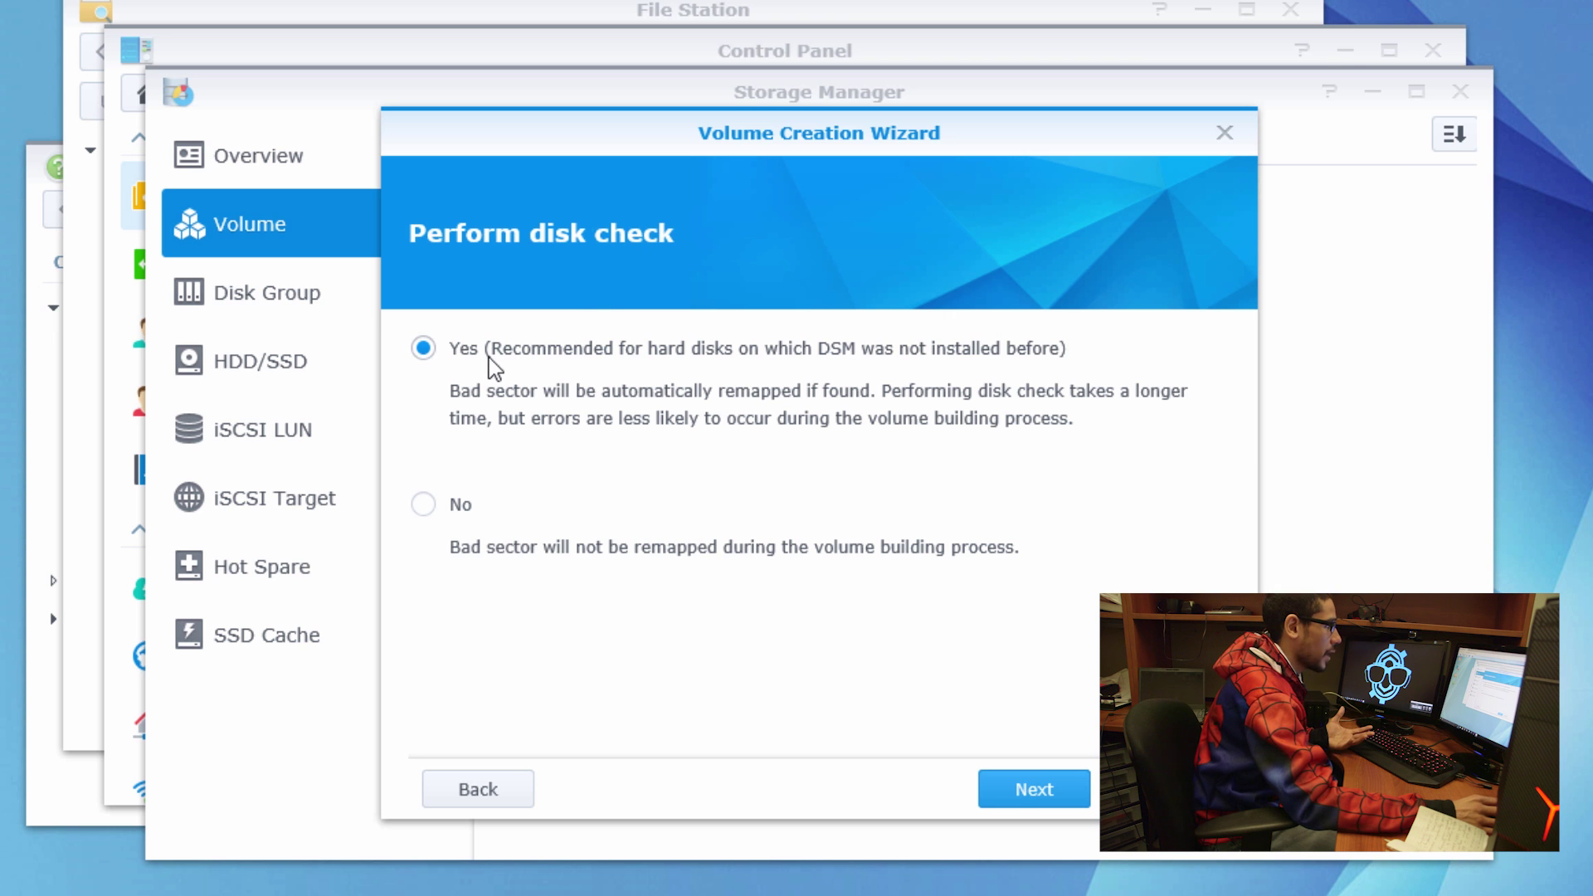
left_click(1047, 788)
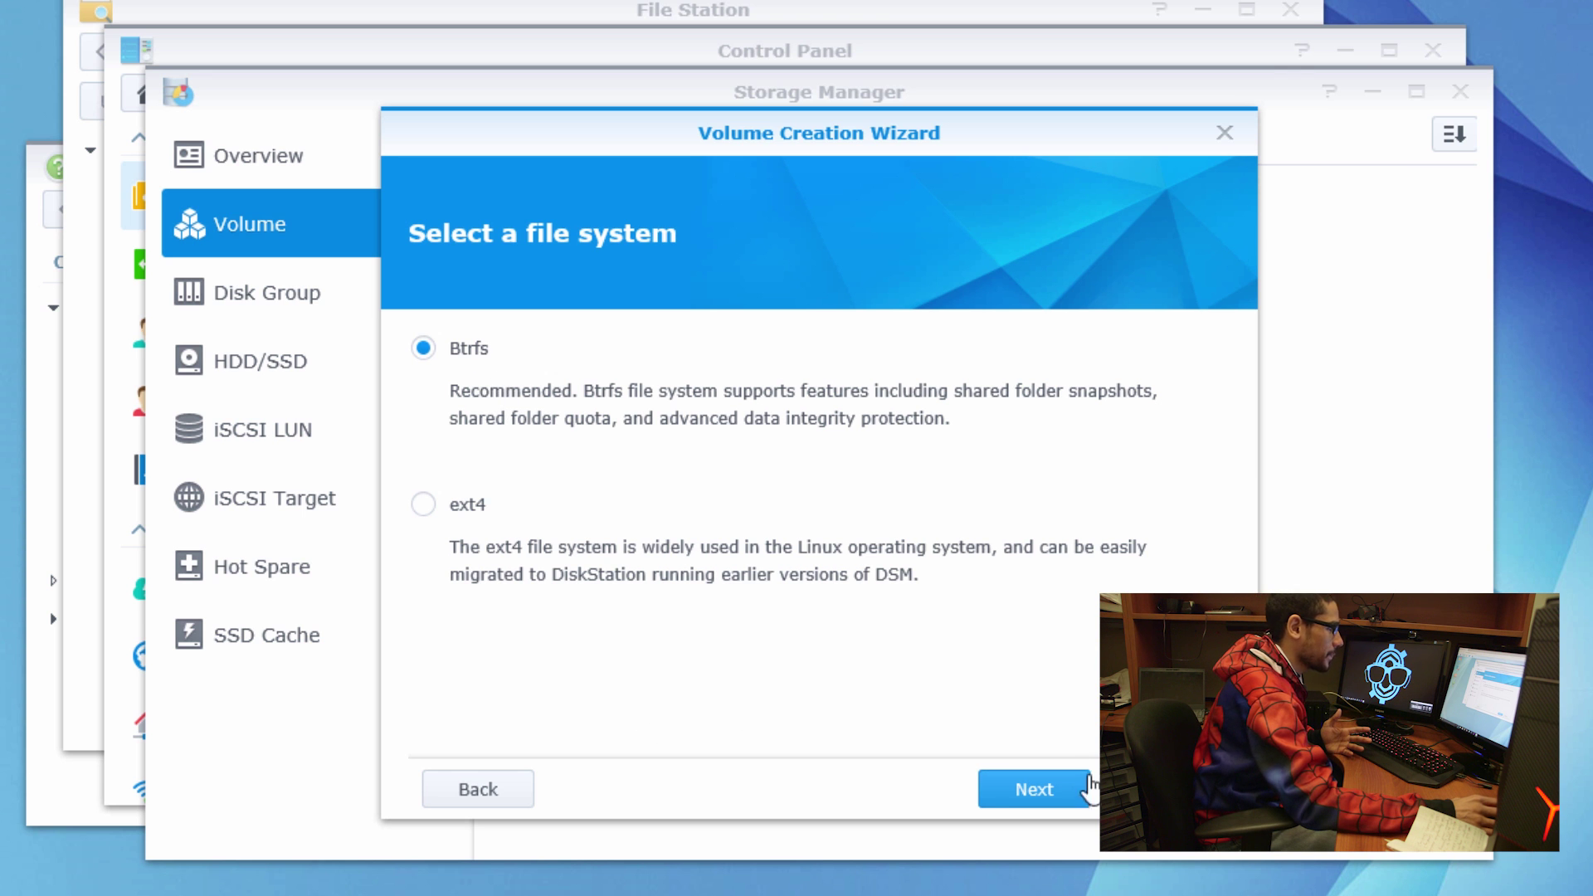
left_click(988, 802)
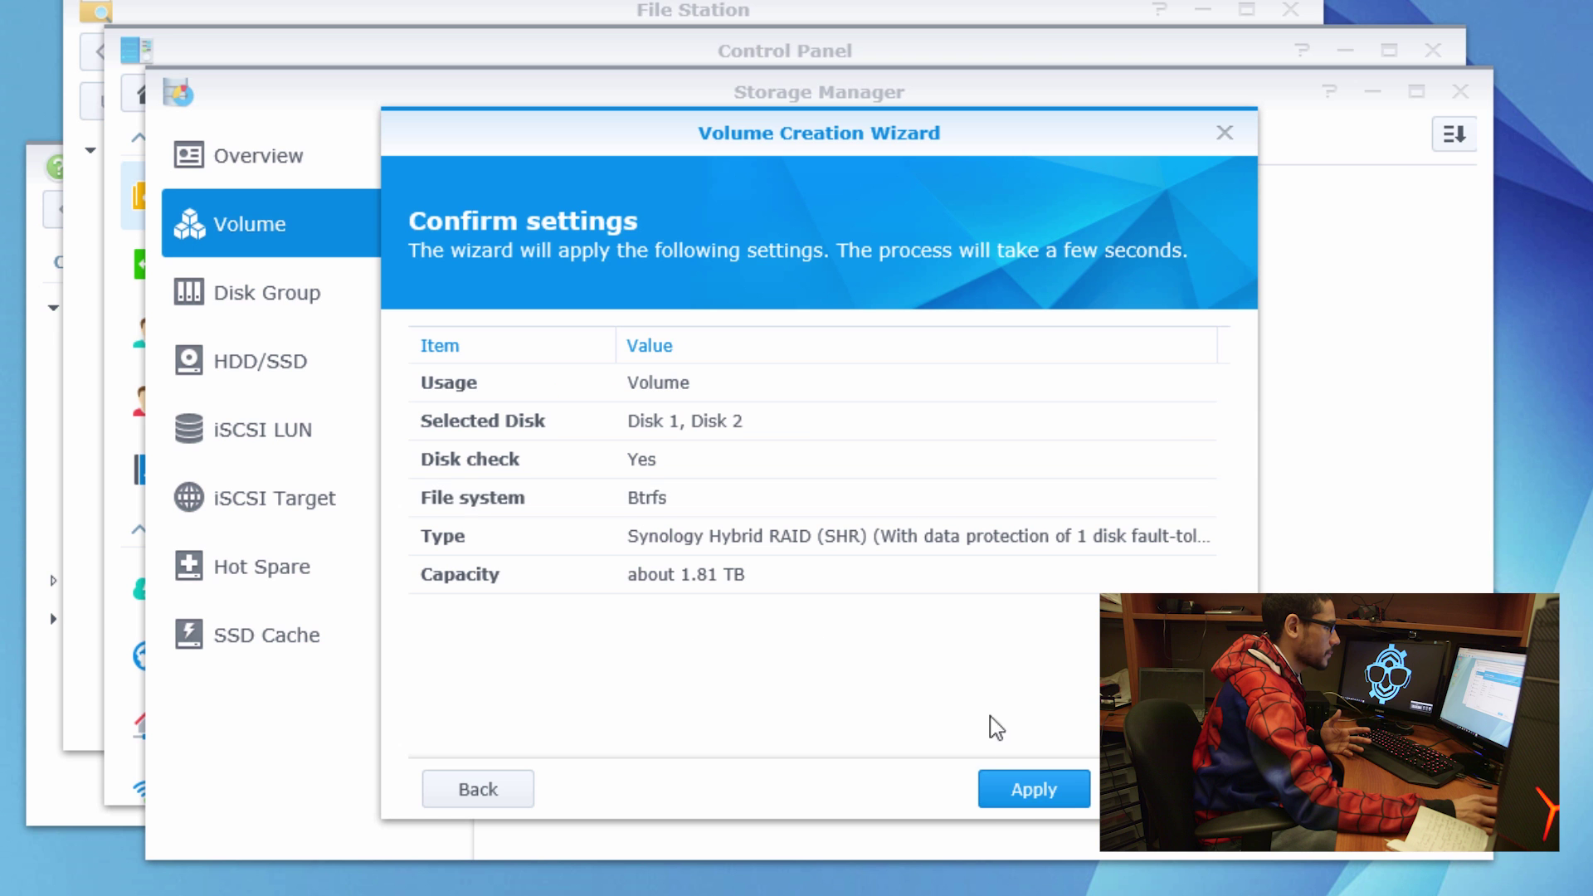
left_click(1029, 801)
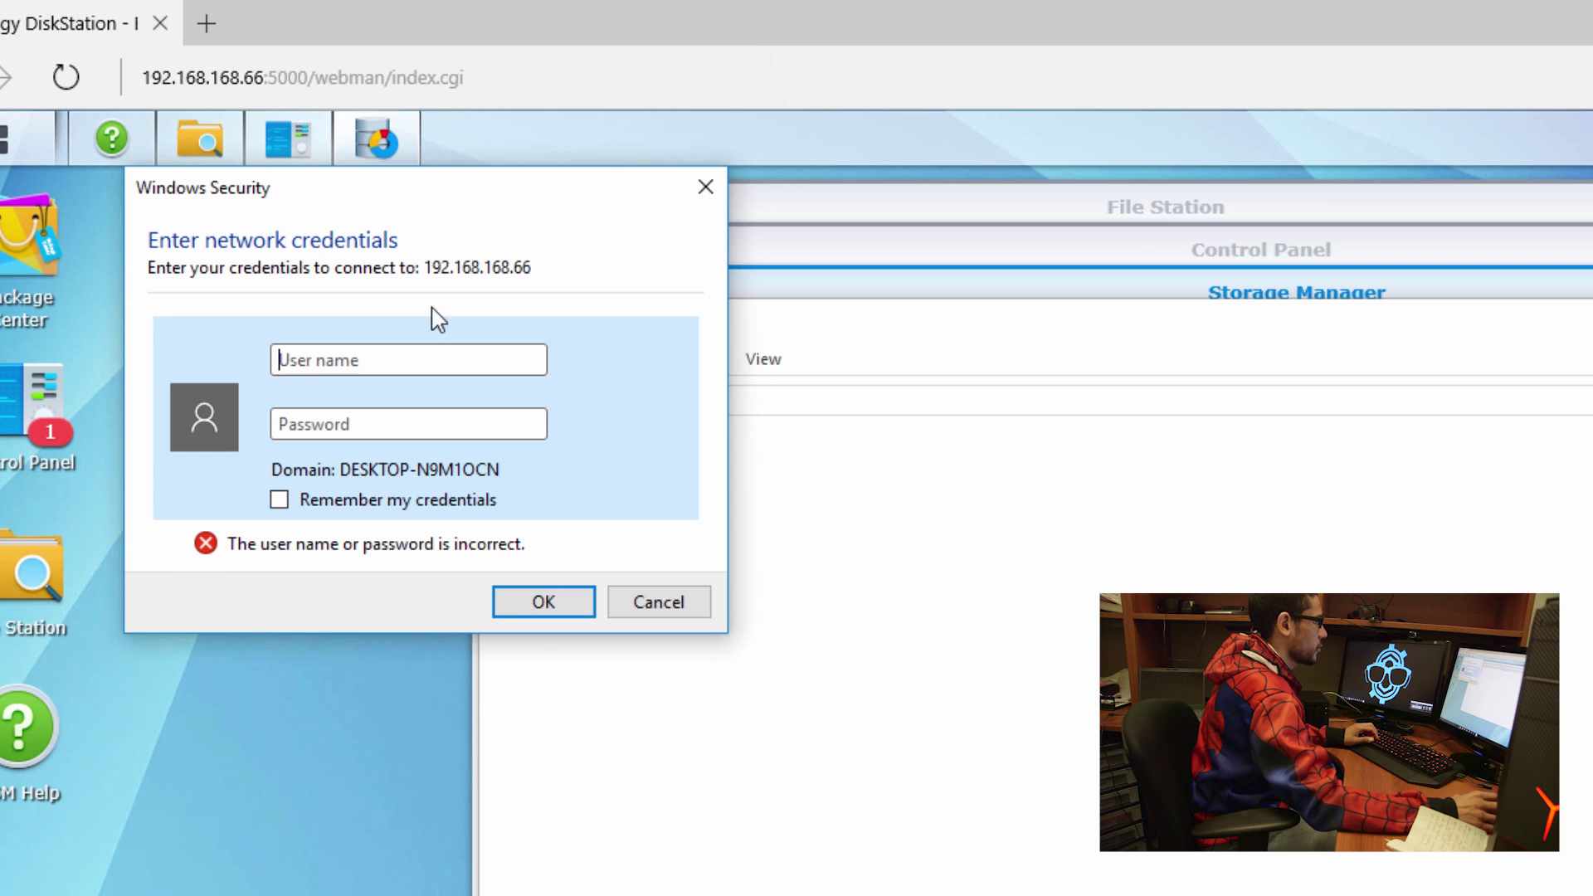
- Enter the NAS user name and password in Windows Security, then bring Storage Manager forward
double_click(432, 350)
type("bjtechnews")
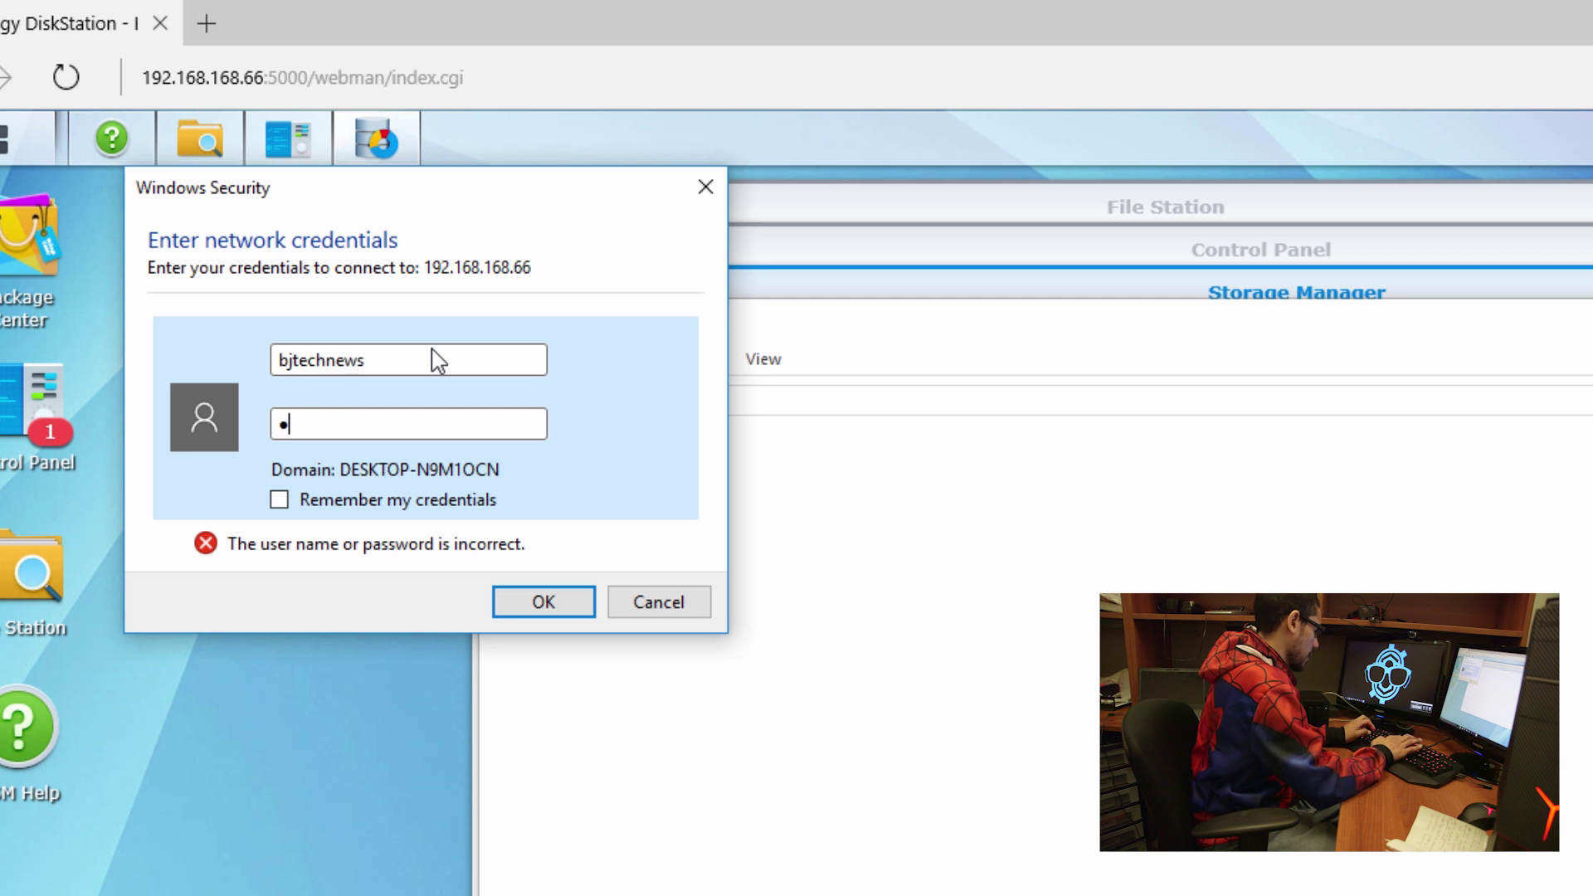
type("•••••••")
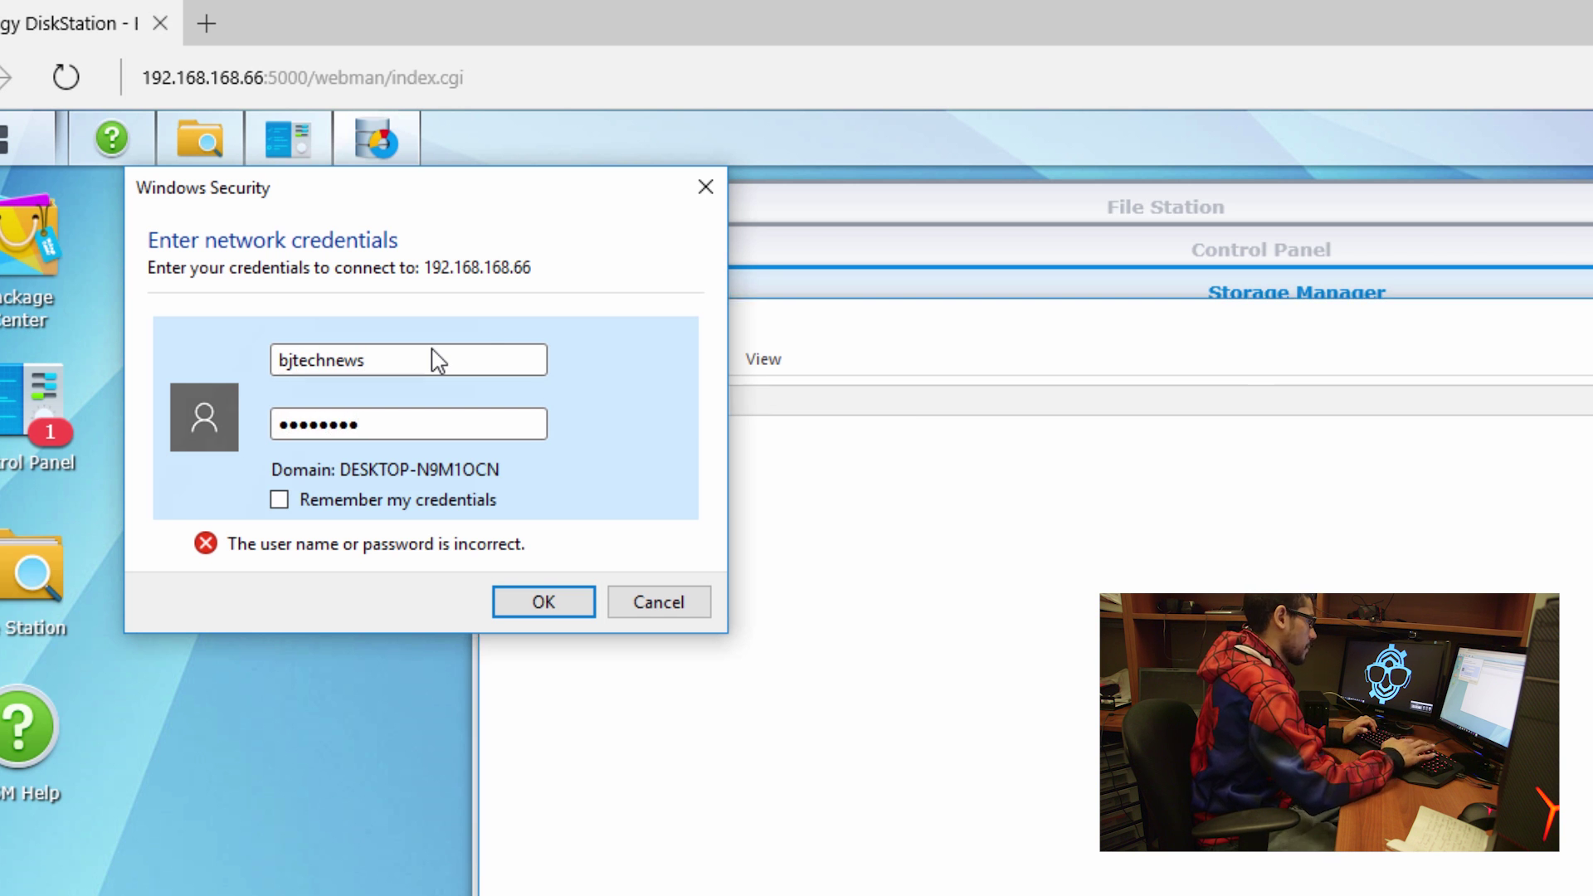
key("Return")
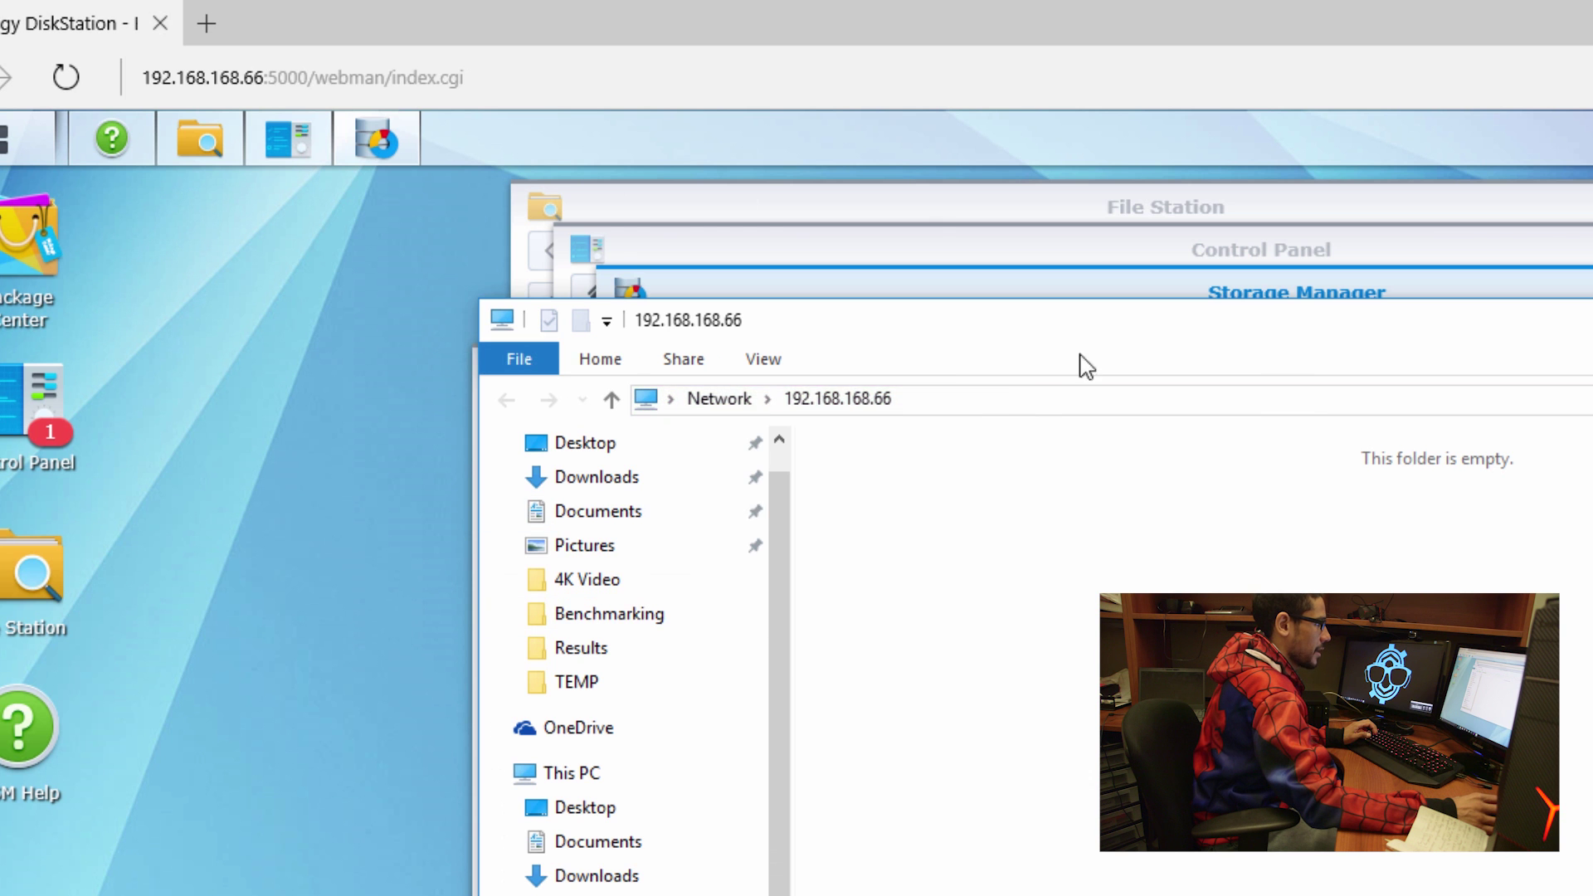
left_click_drag(1087, 367, 828, 491)
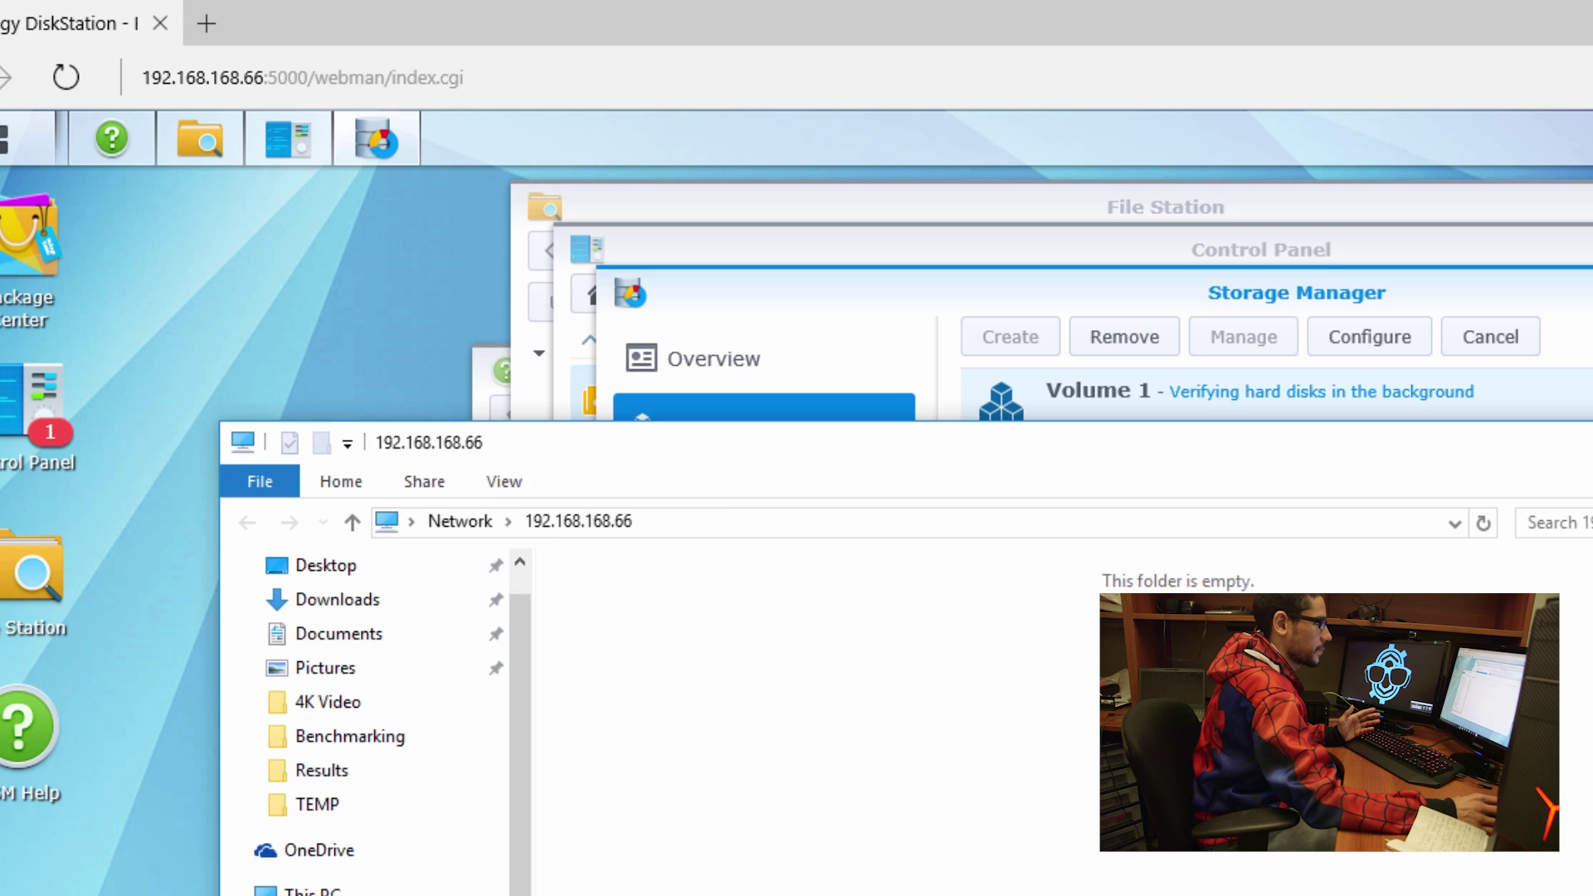
left_click(830, 381)
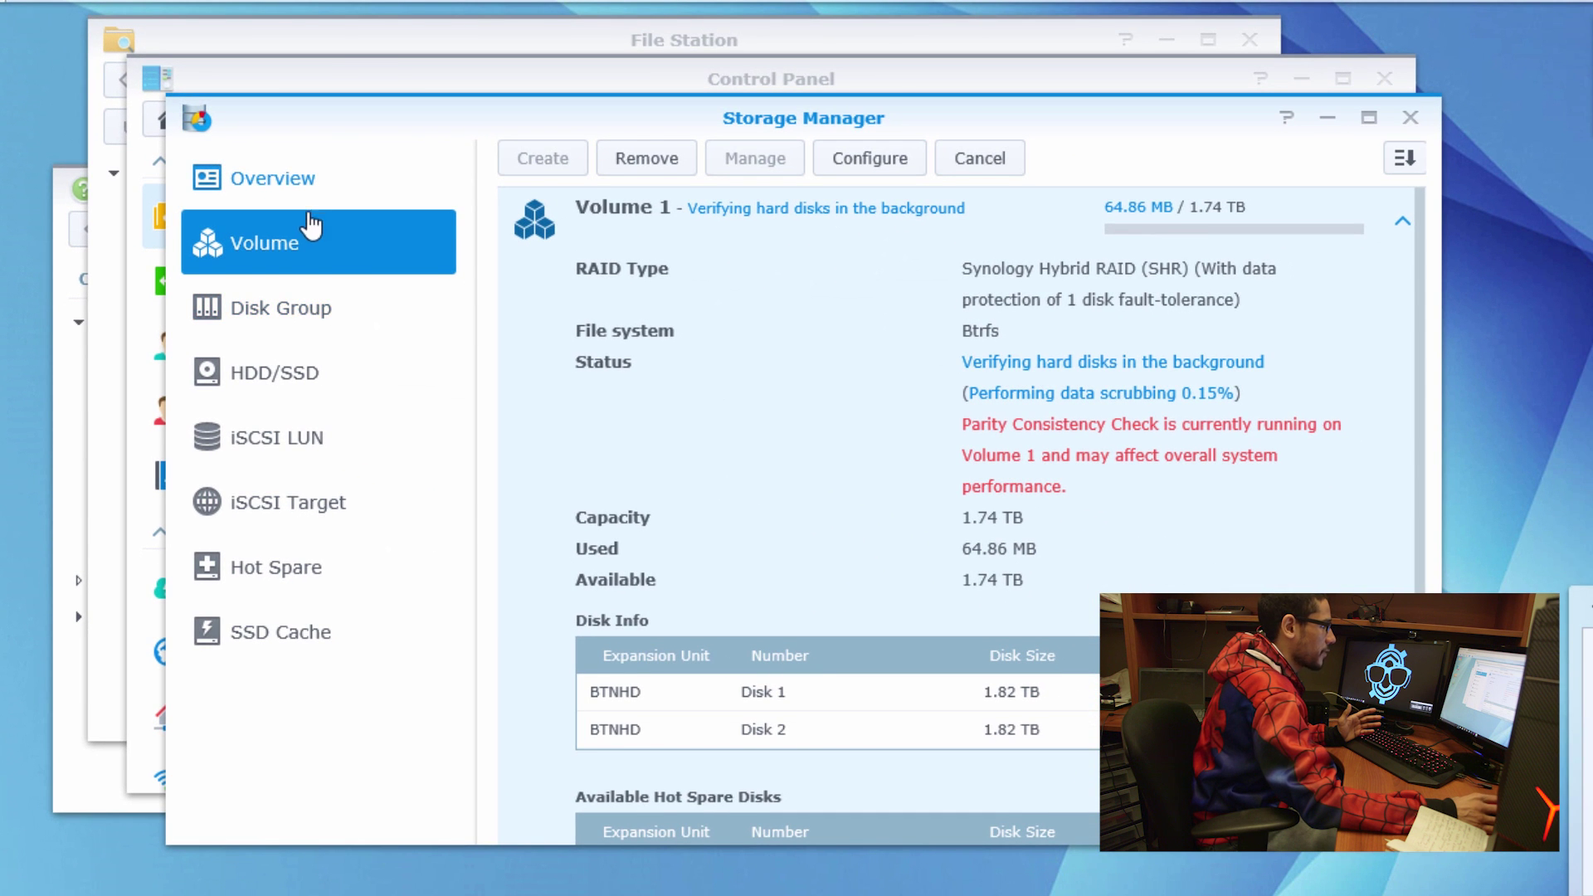
- Create a shared folder named 'YouTube' with the description 'Video Storage'
left_click(386, 84)
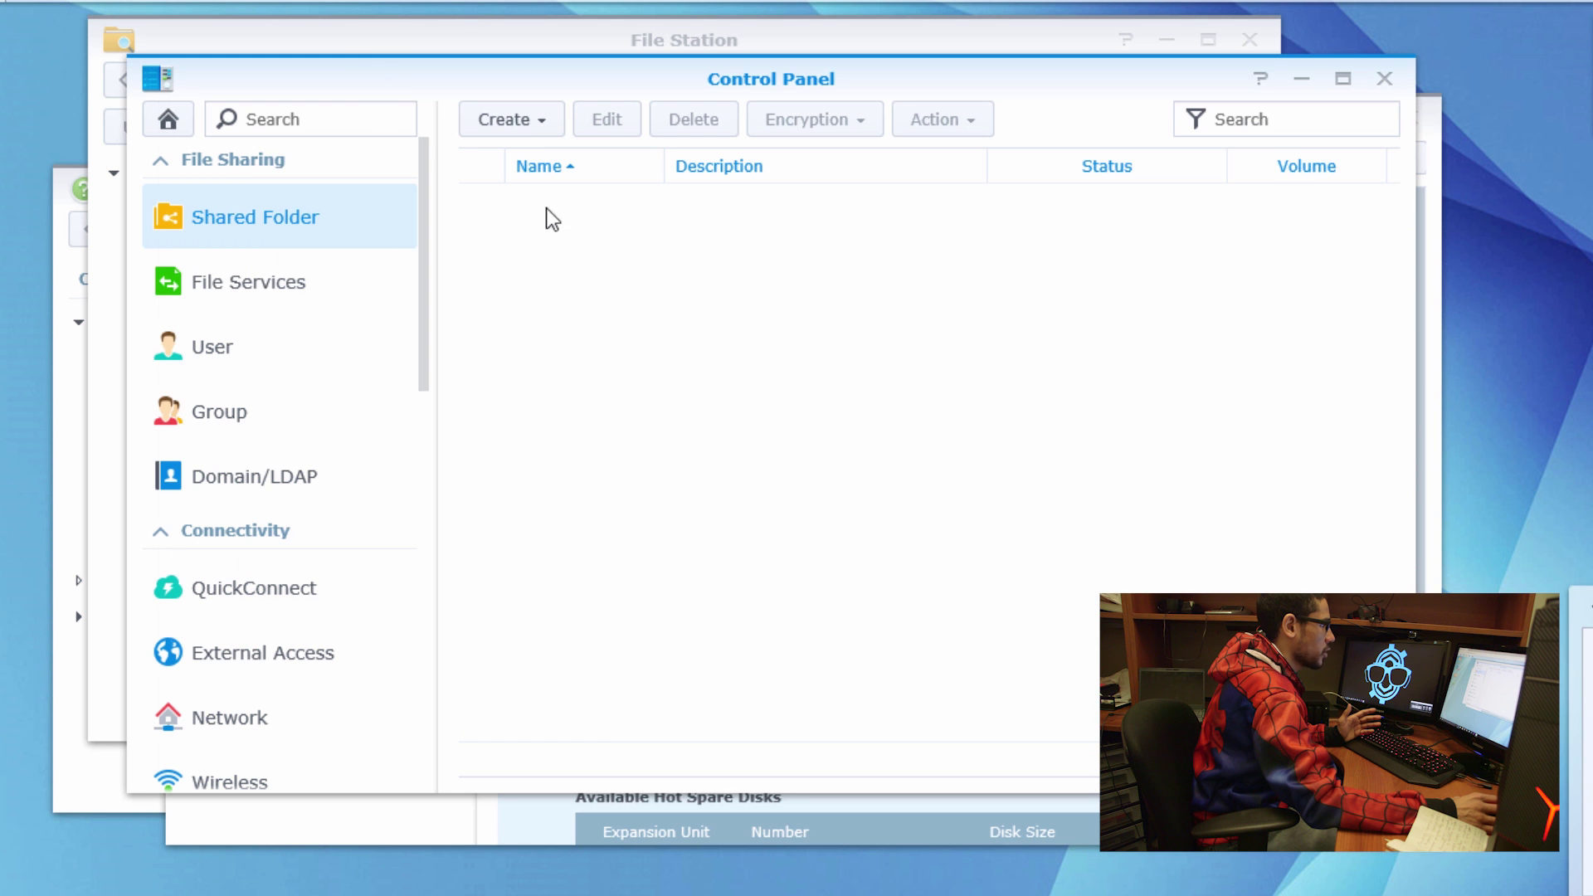
left_click(538, 125)
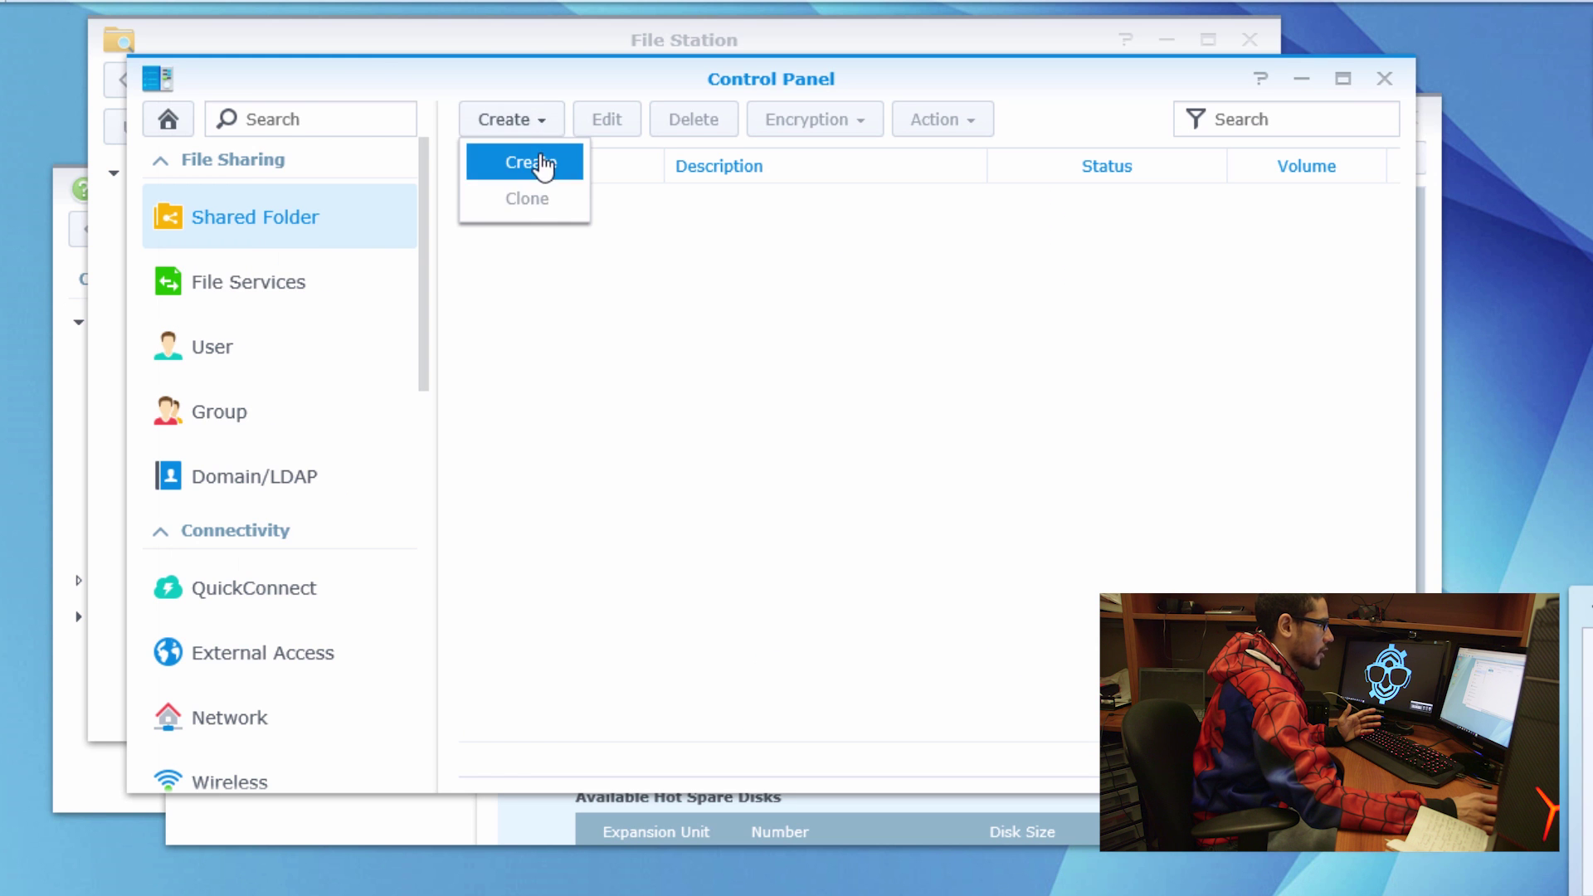
left_click(537, 160)
left_click(541, 181)
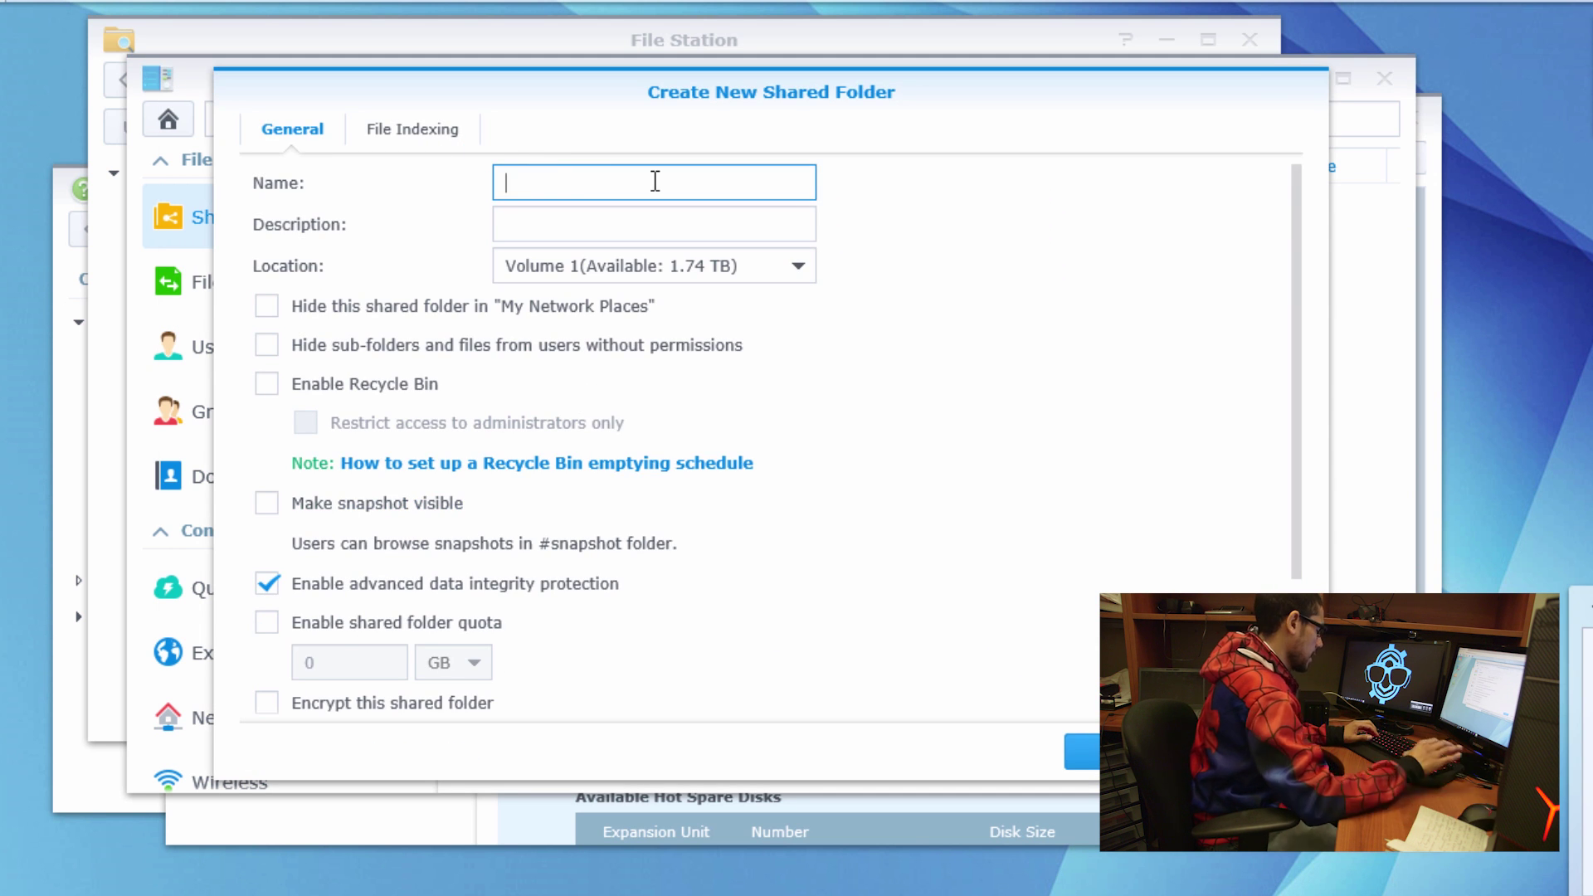
type("YouTube")
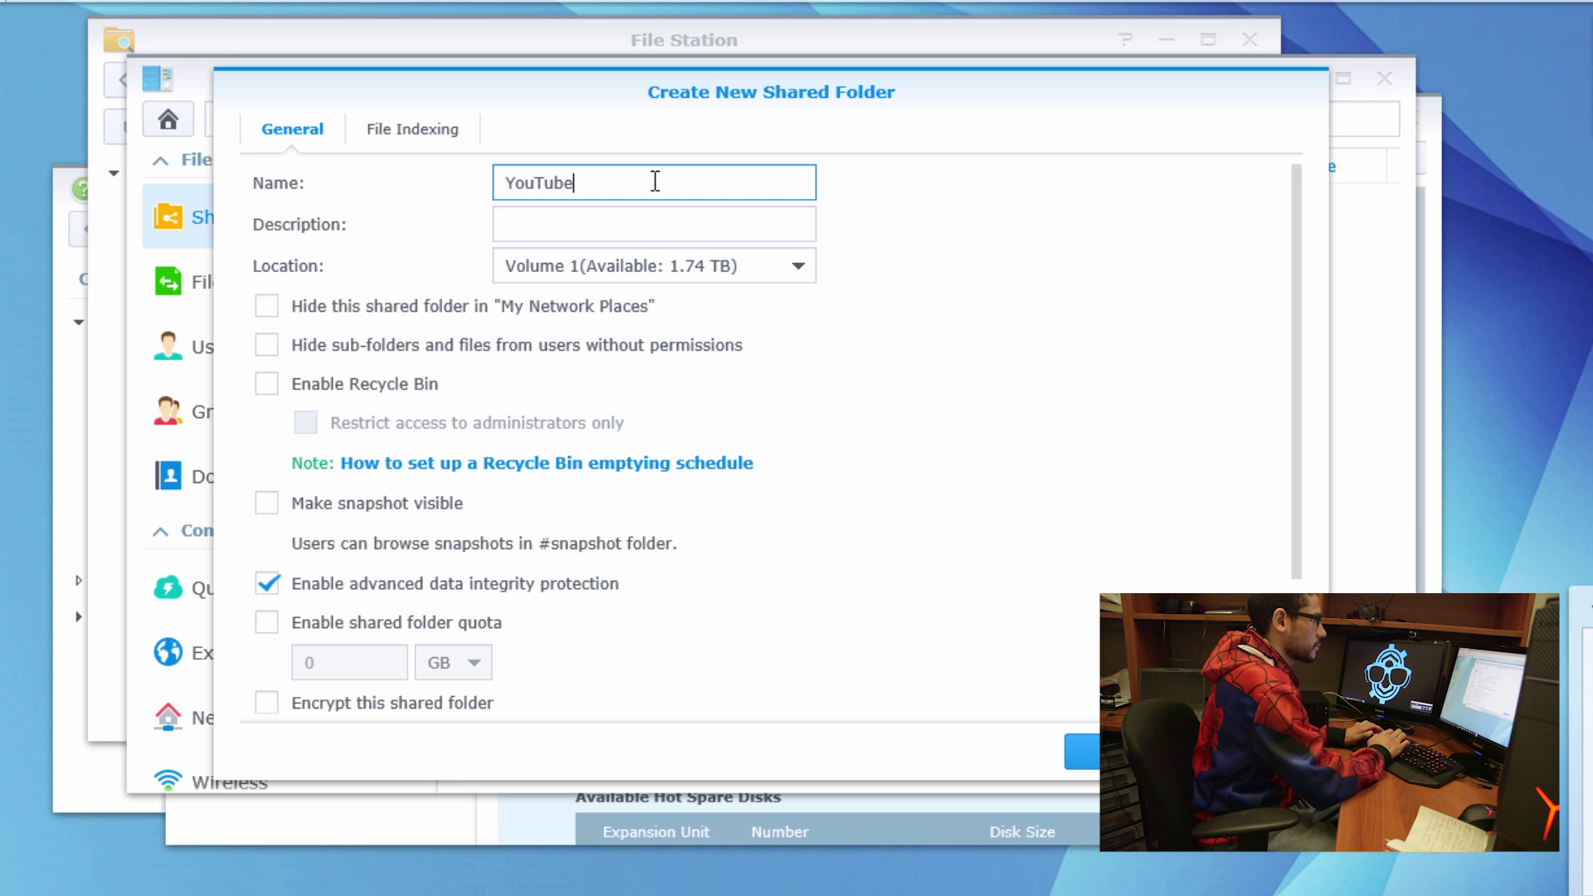
key("Tab")
type("Vid")
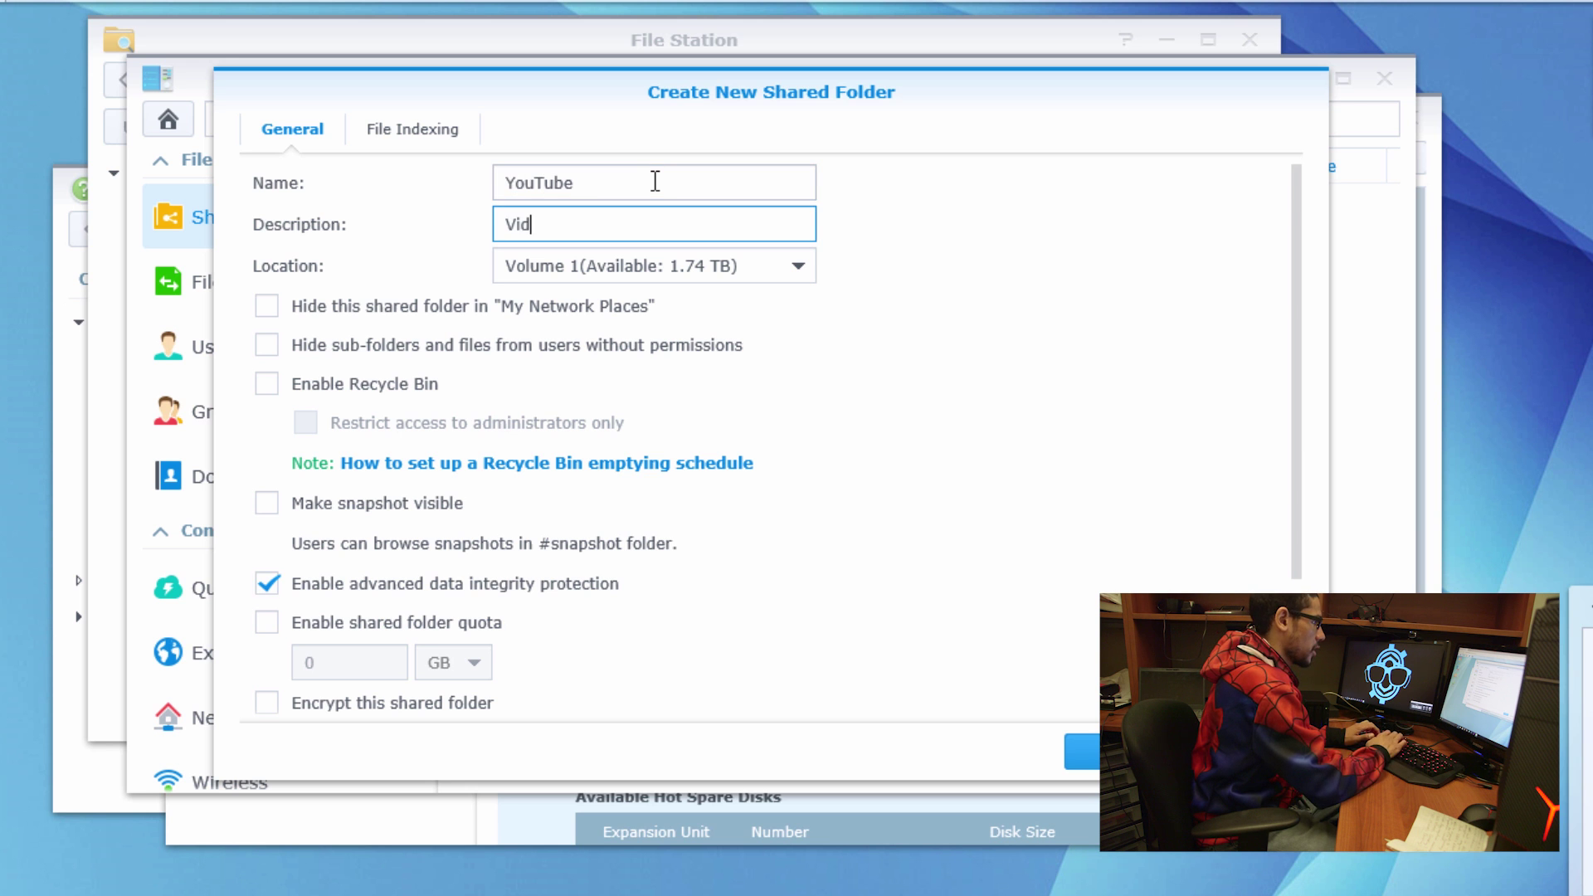
type("eo Stoprag")
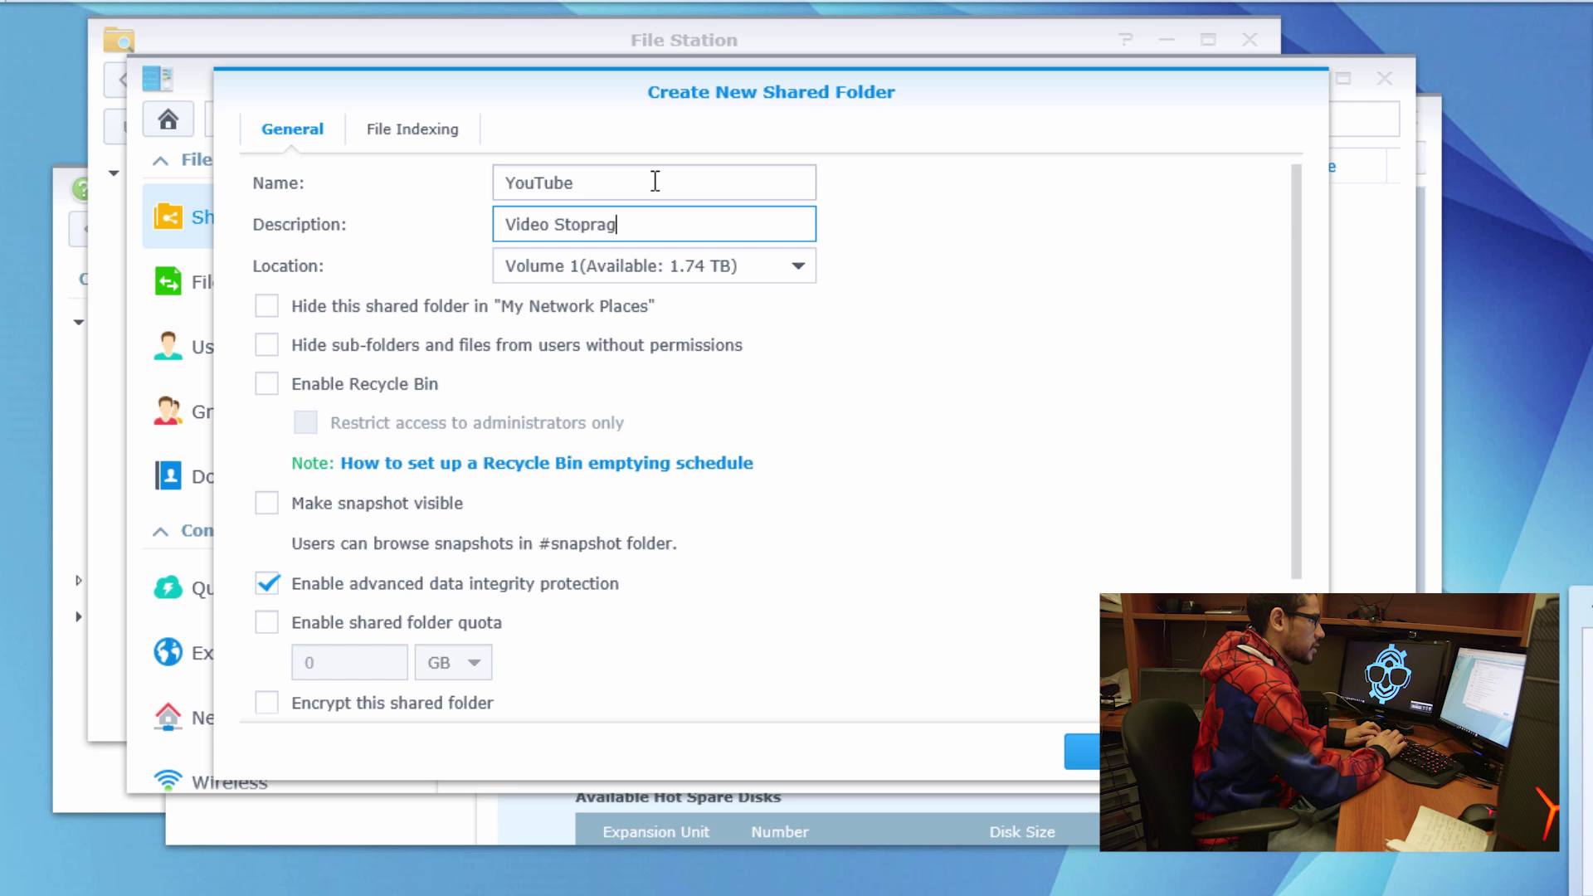
key("BackSpace")
key("BackSpace")
key("BackSpace")
key("BackSpace")
type("rage")
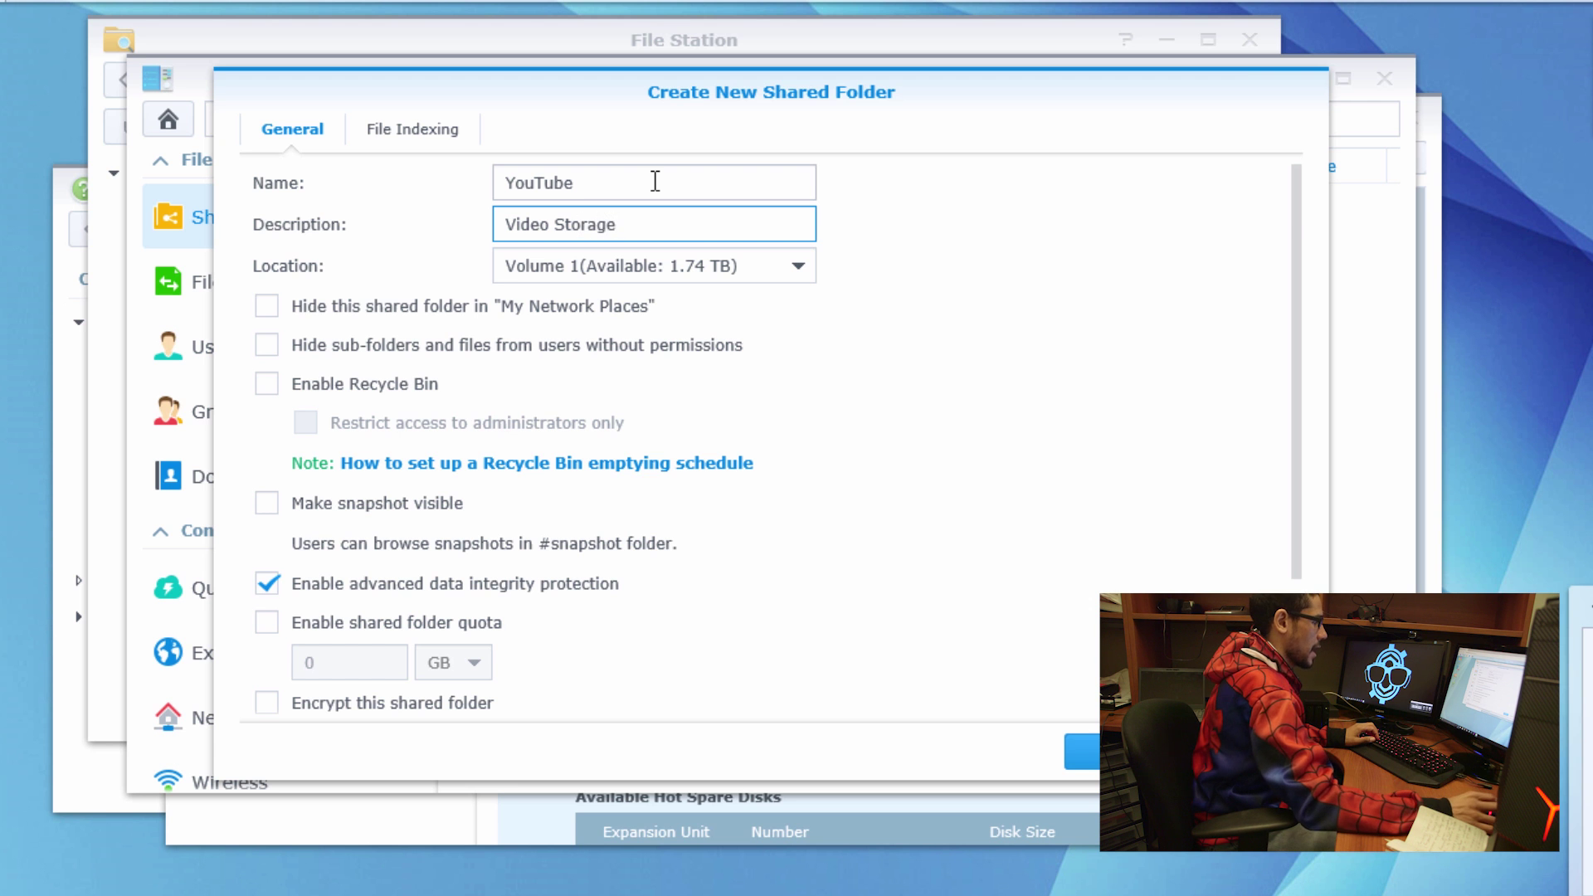
left_click(1092, 761)
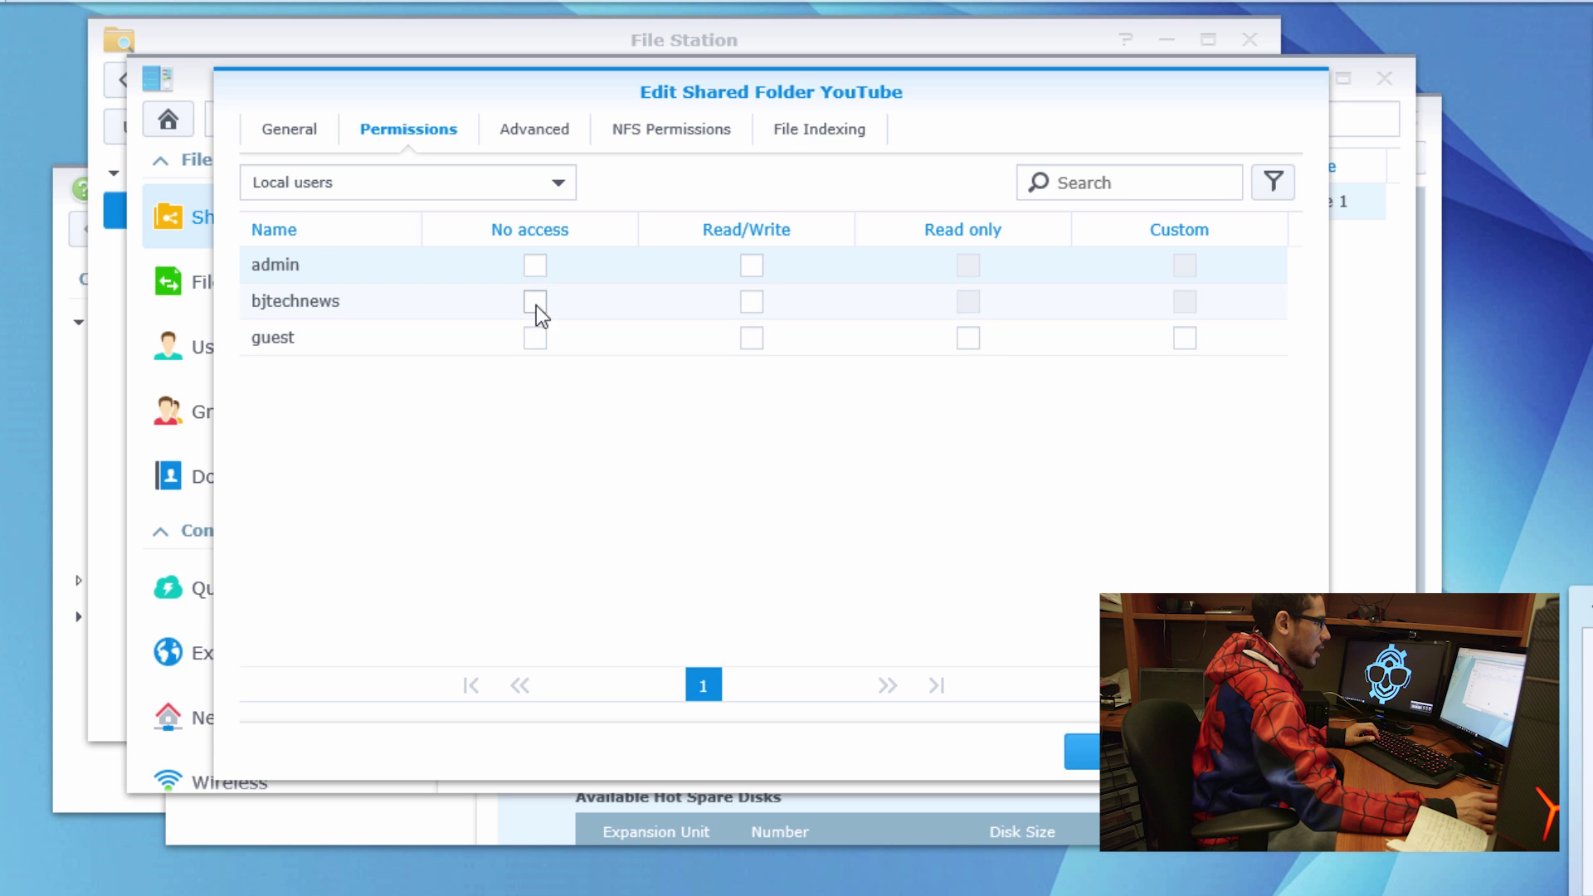
- Give admin, guest and the second local user Read/Write access to YouTube
left_click(761, 313)
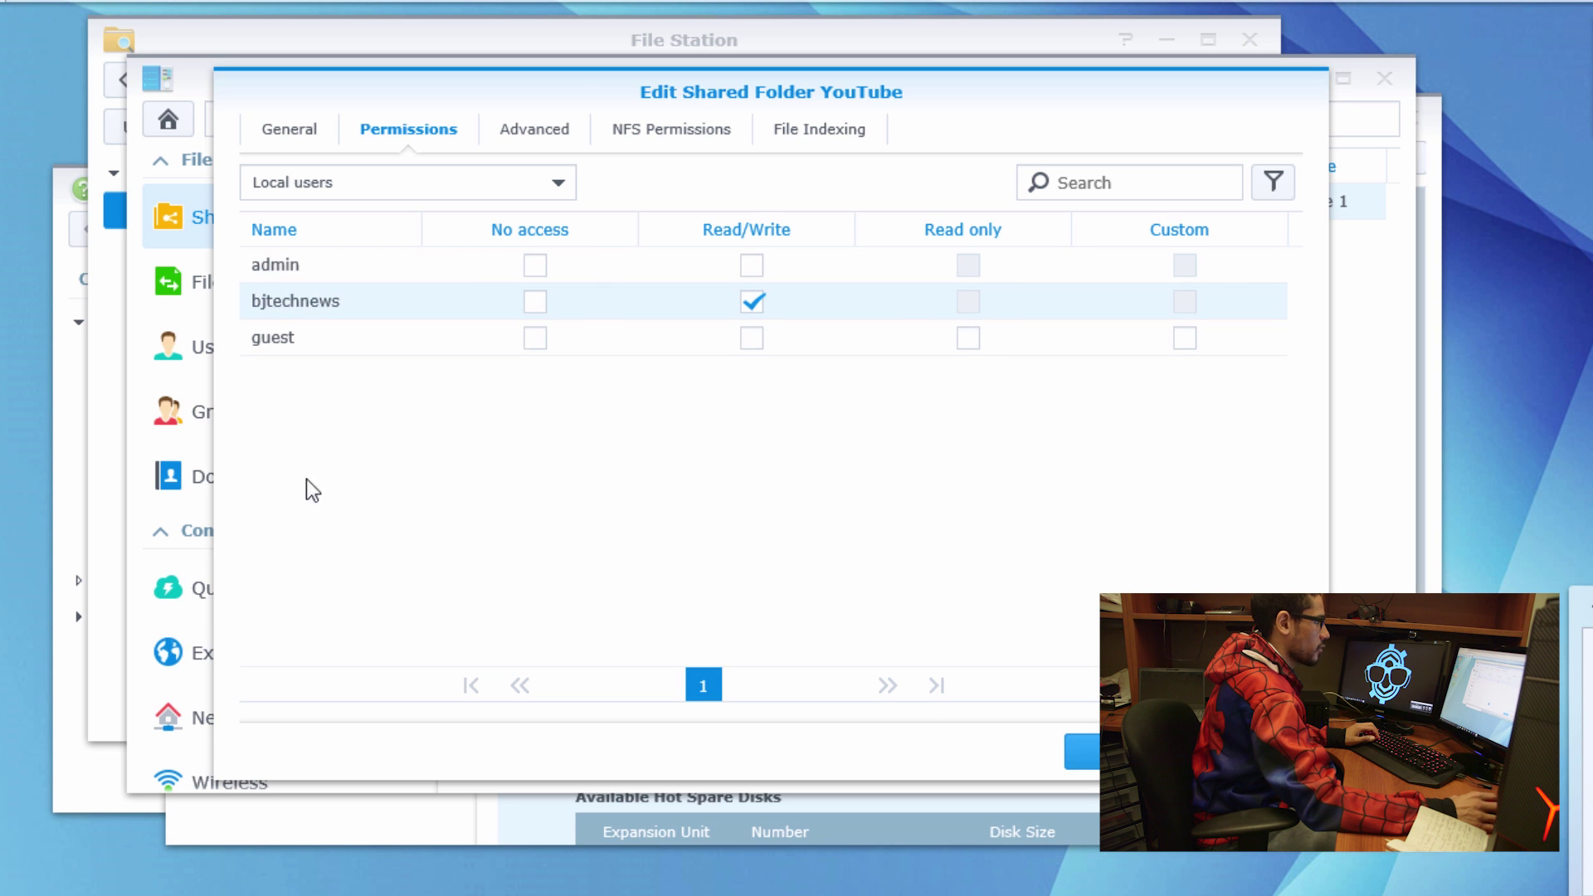
left_click(749, 337)
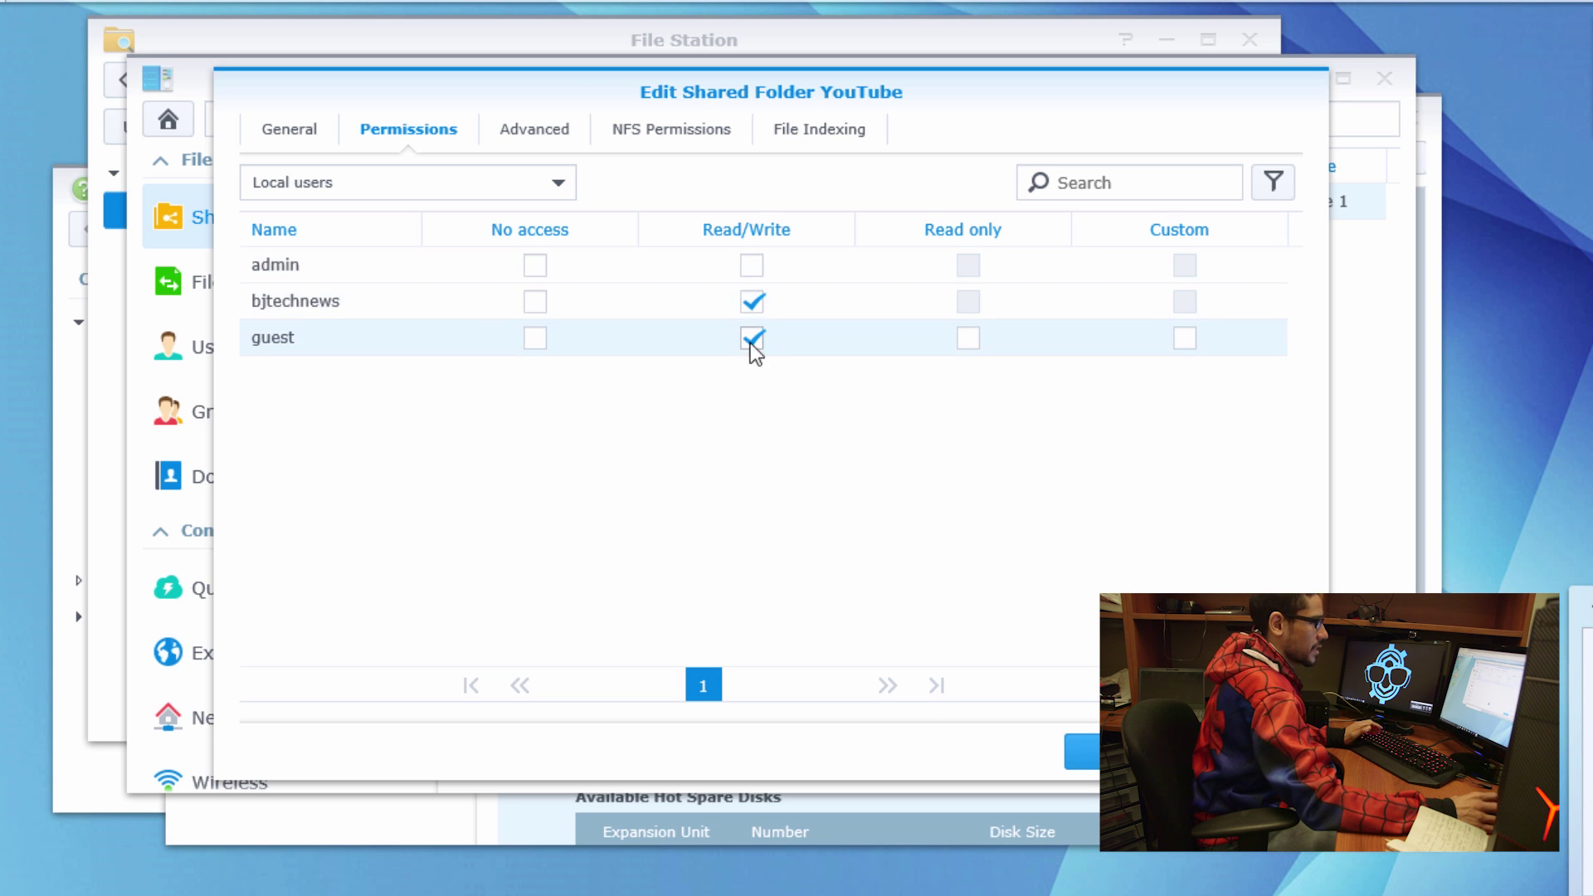
left_click(757, 268)
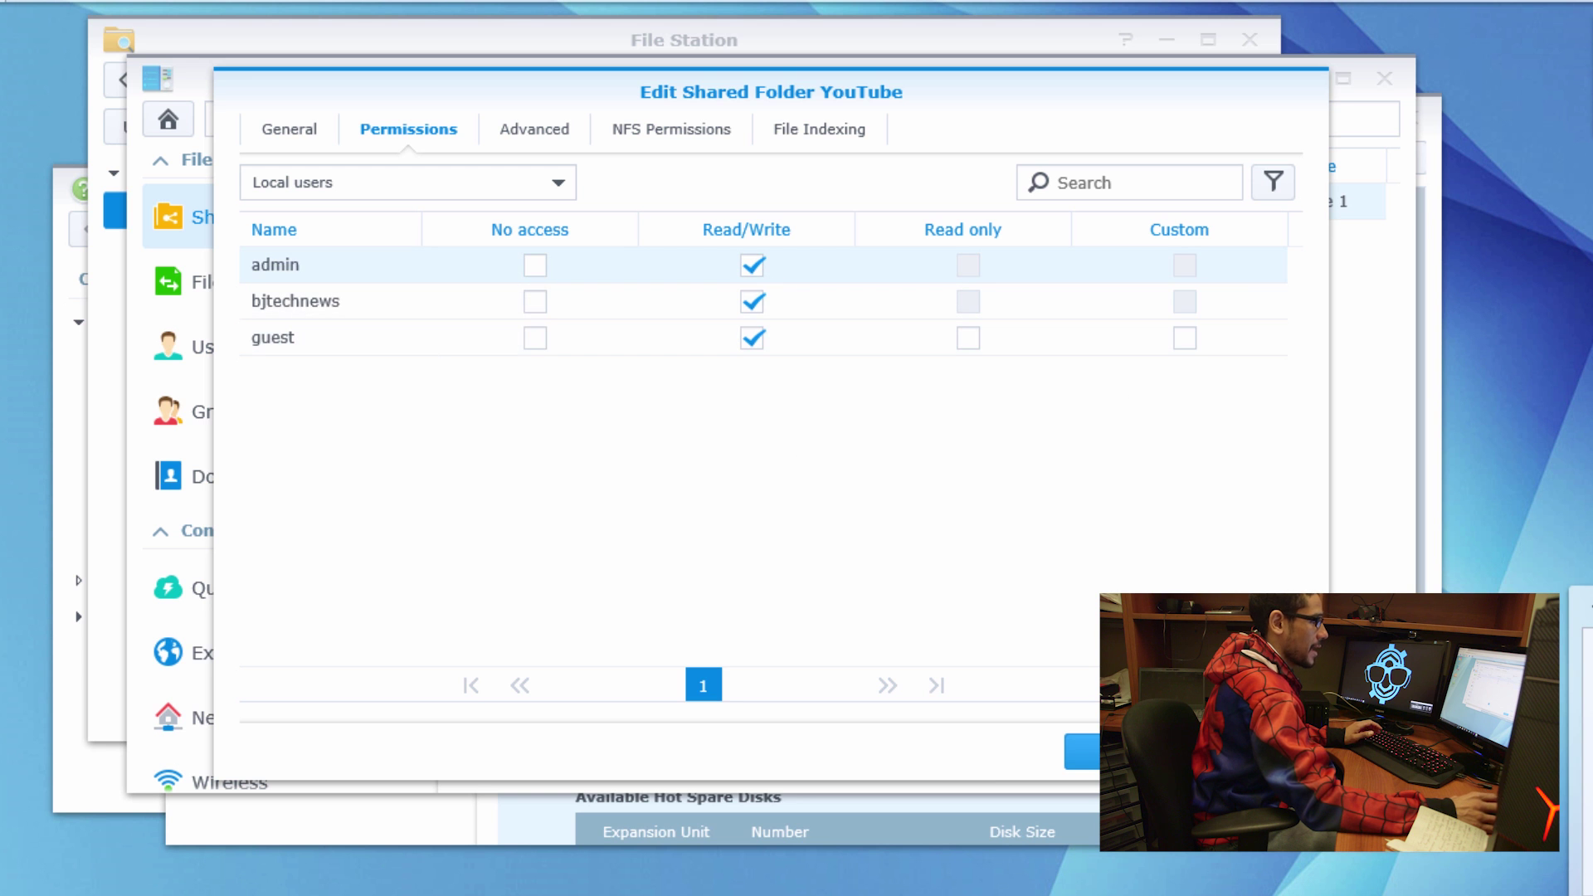
left_click(1083, 755)
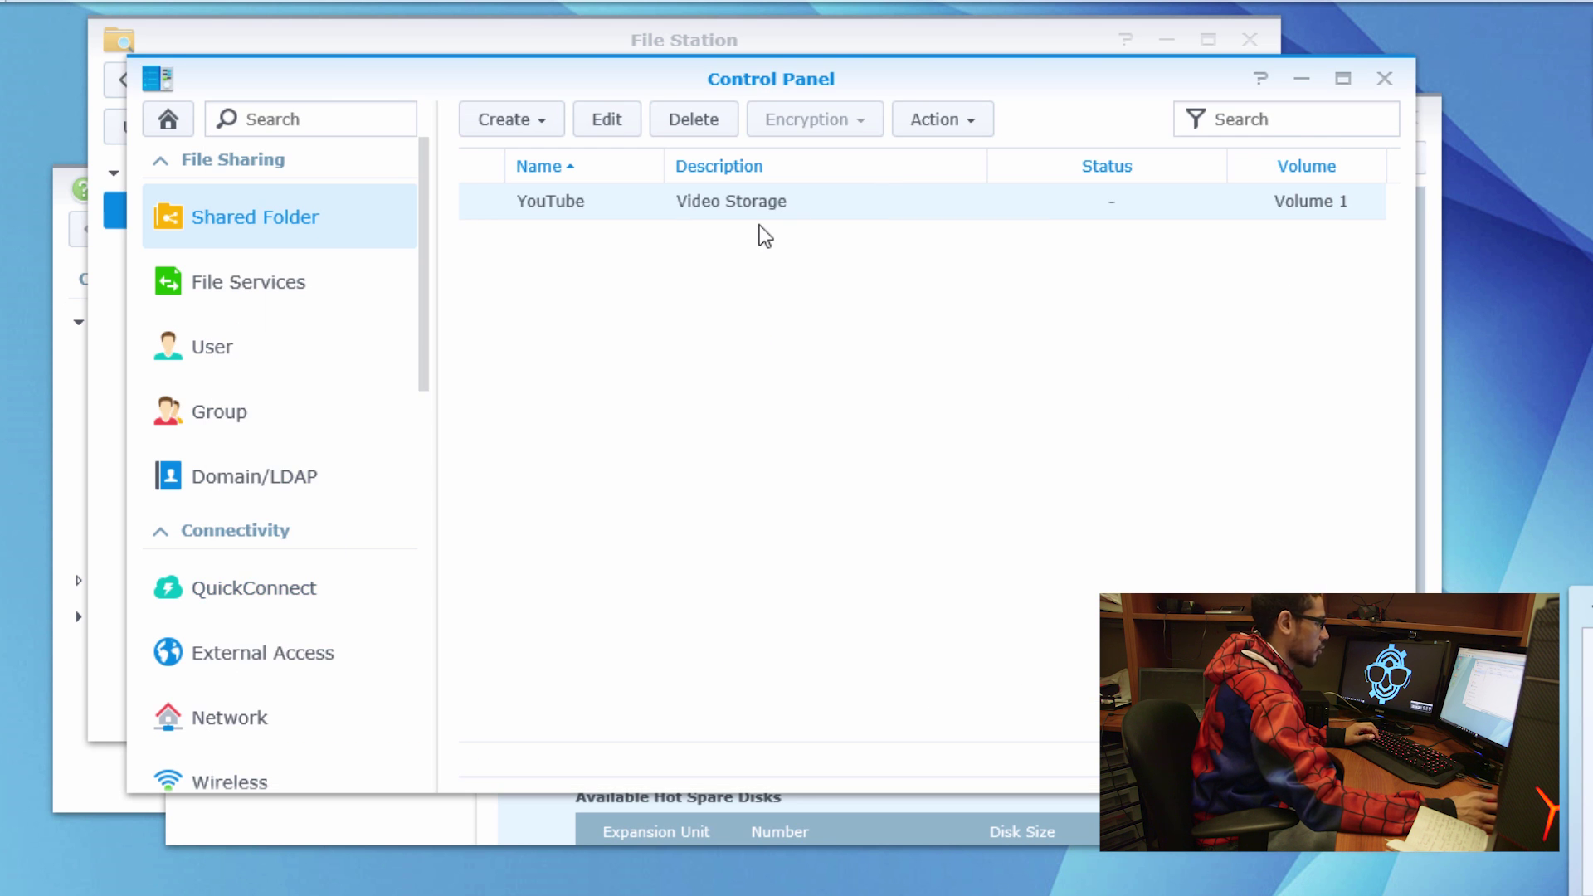
- Open the empty YouTube share on the NAS in File Explorer
key("super")
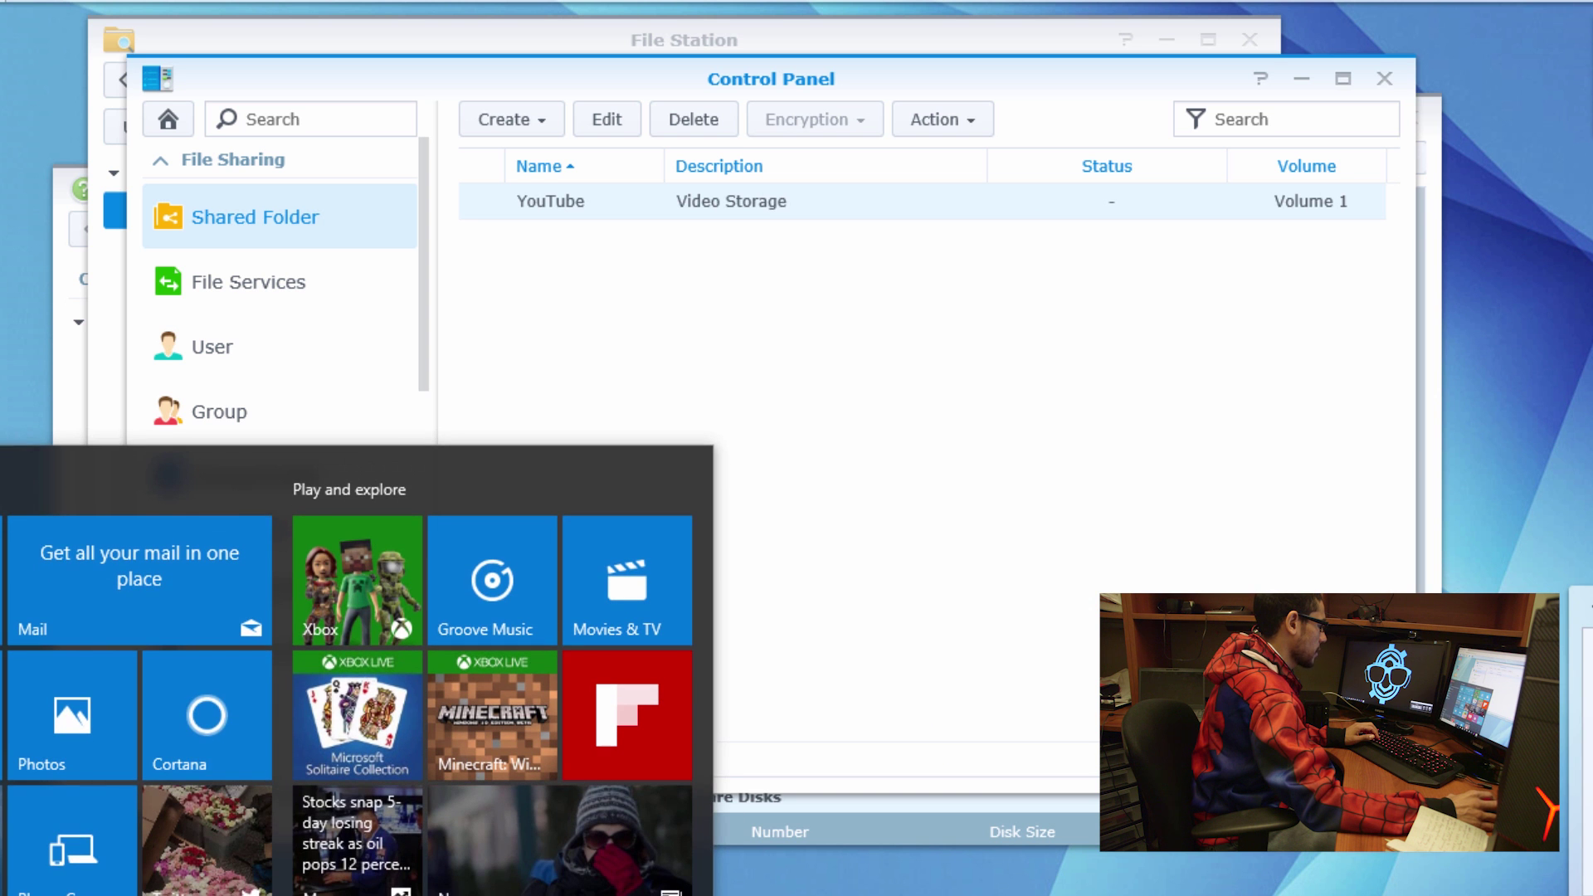
key("super")
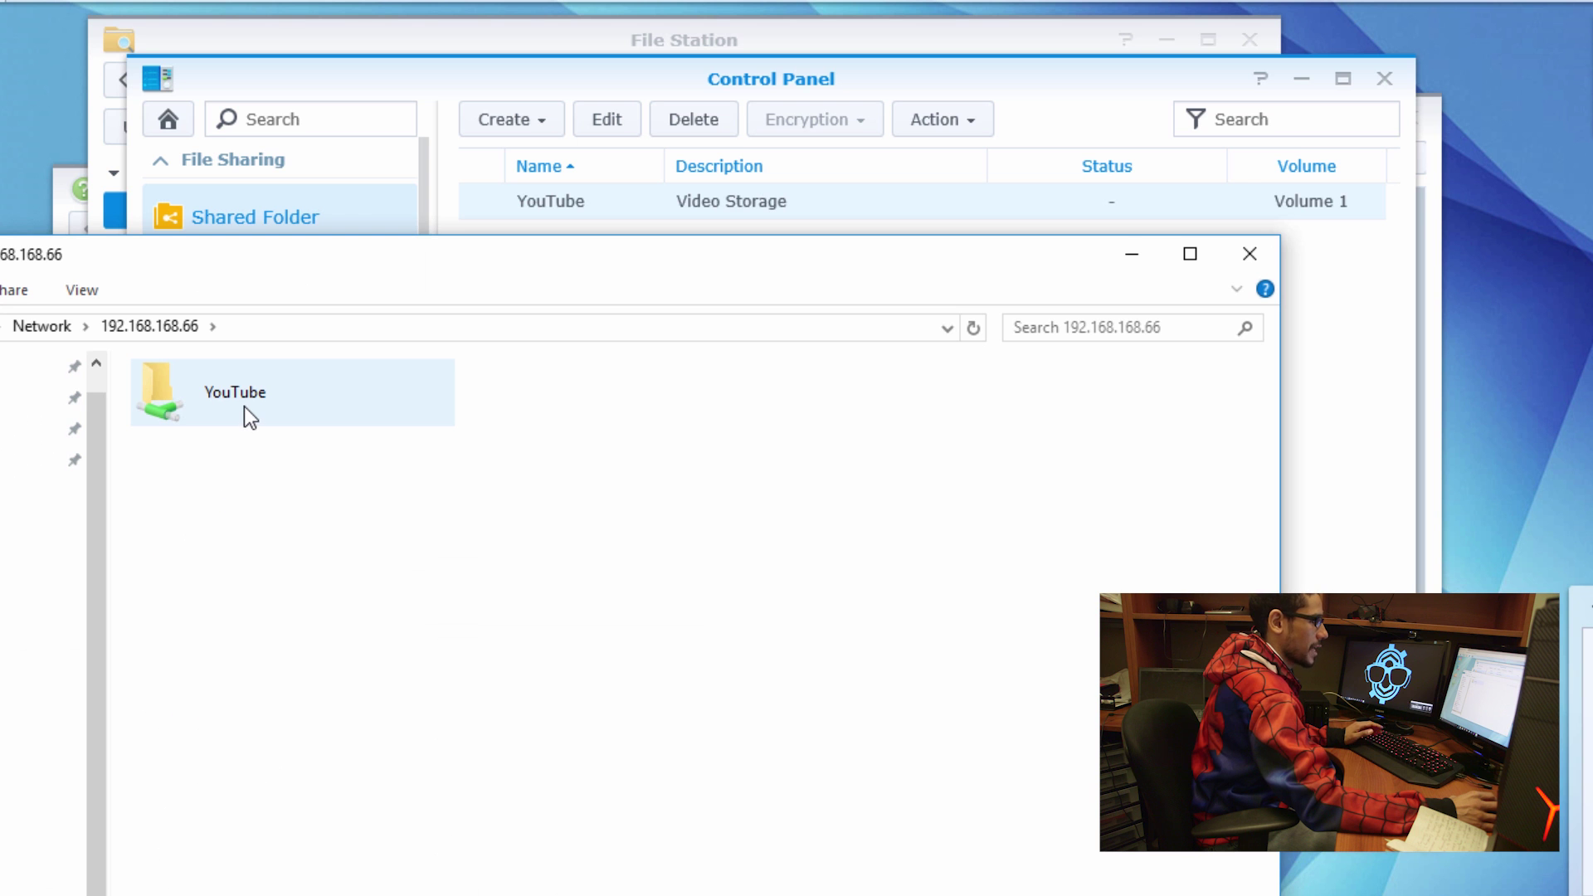
double_click(242, 406)
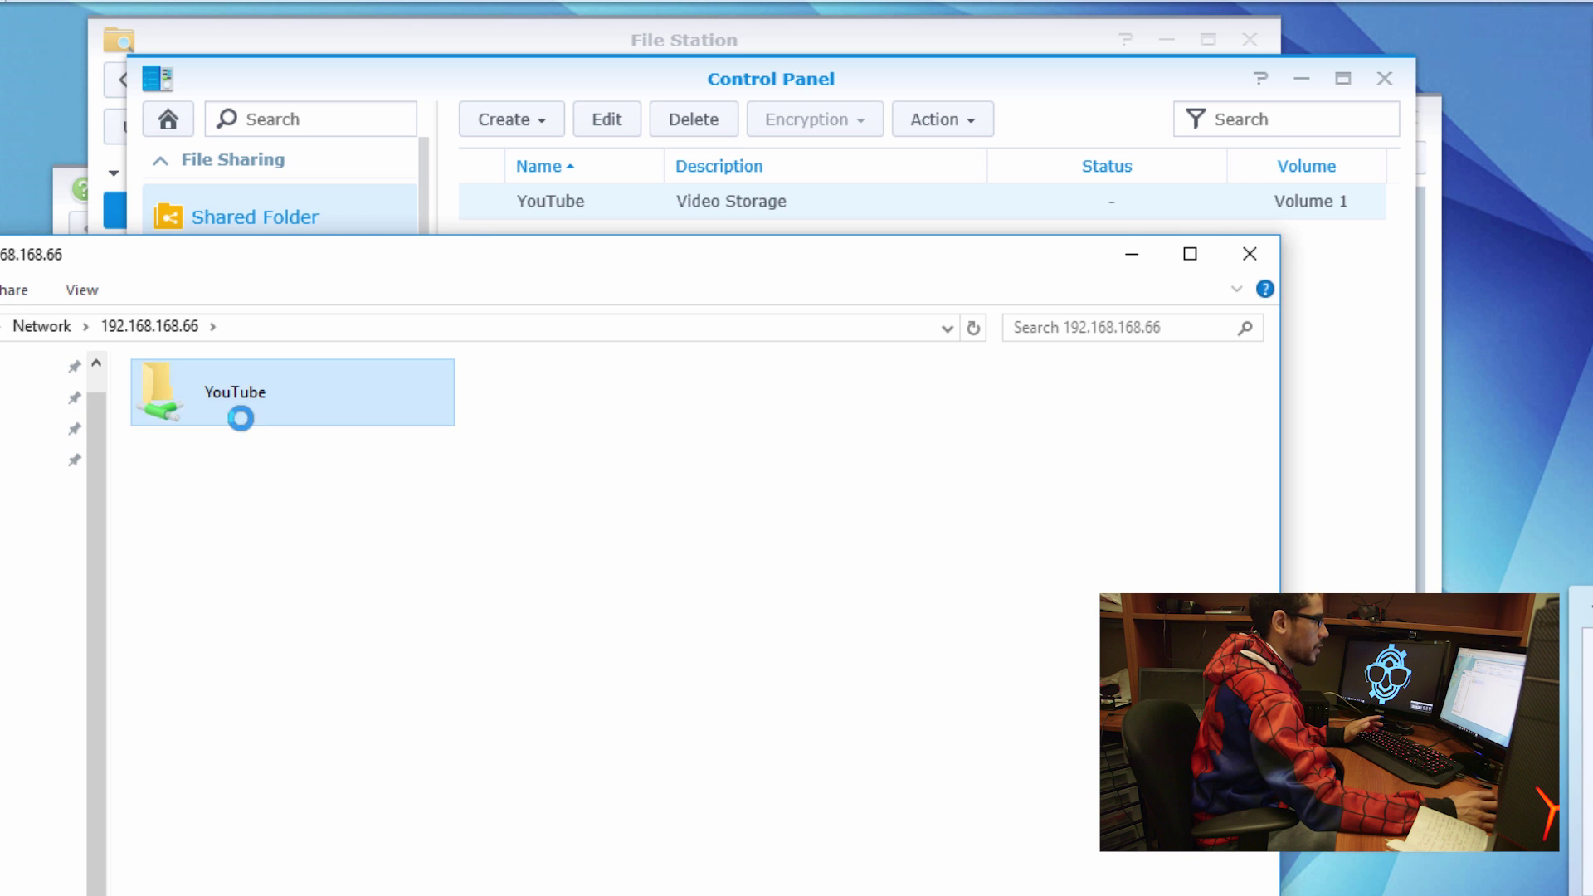
right_click(223, 465)
mouse_move(368, 712)
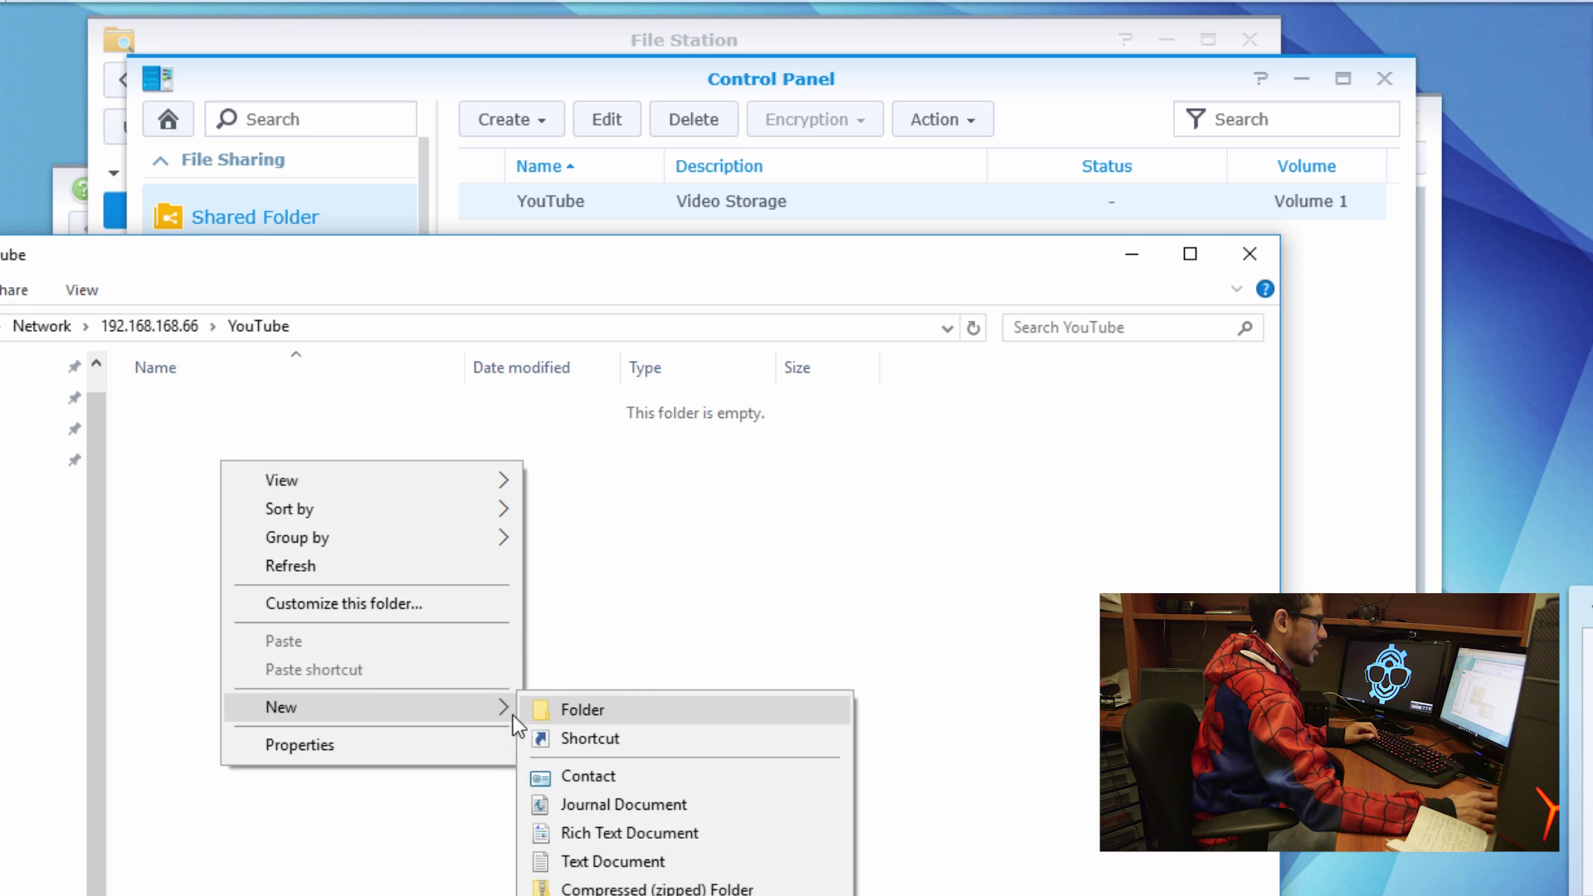
left_click(285, 775)
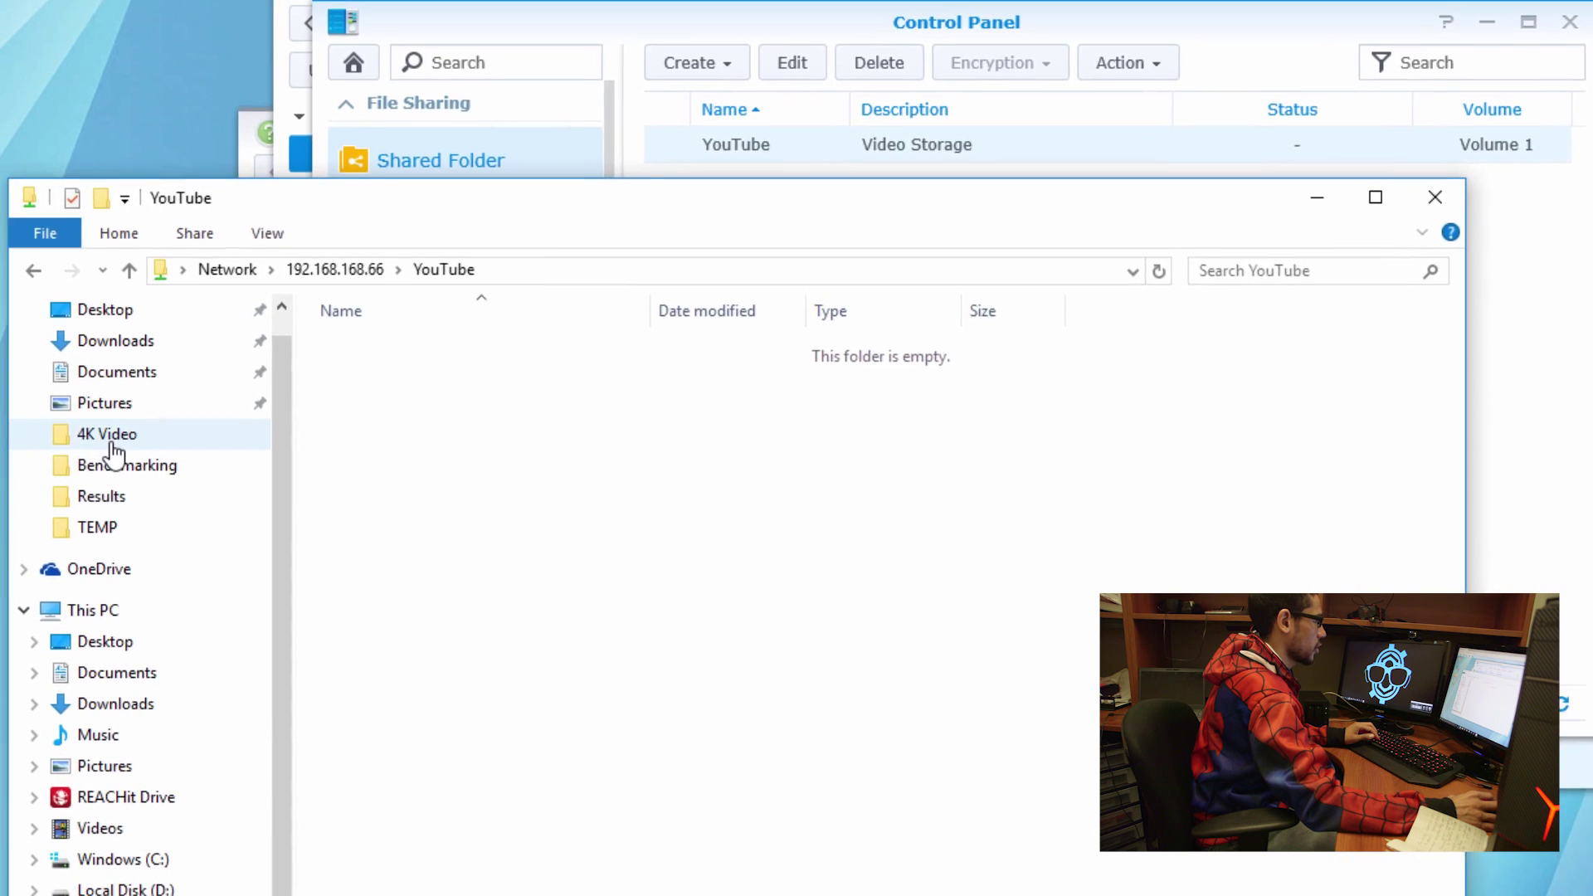
- Paste IMG_1079 from the 4K Video folder into the YouTube share
left_click(112, 439)
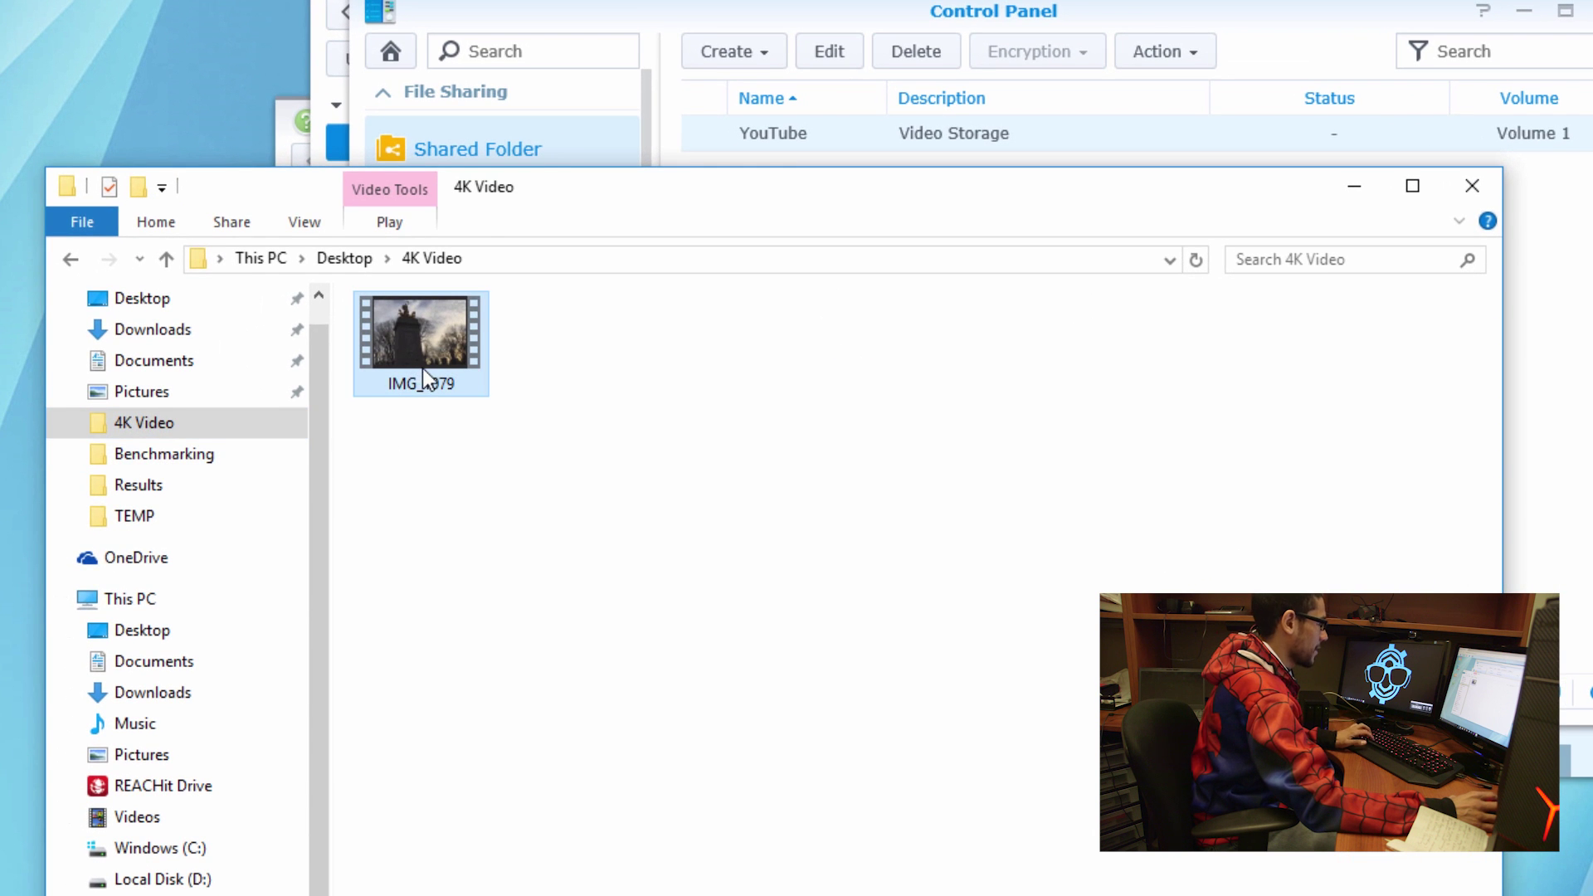
left_click(66, 260)
right_click(529, 405)
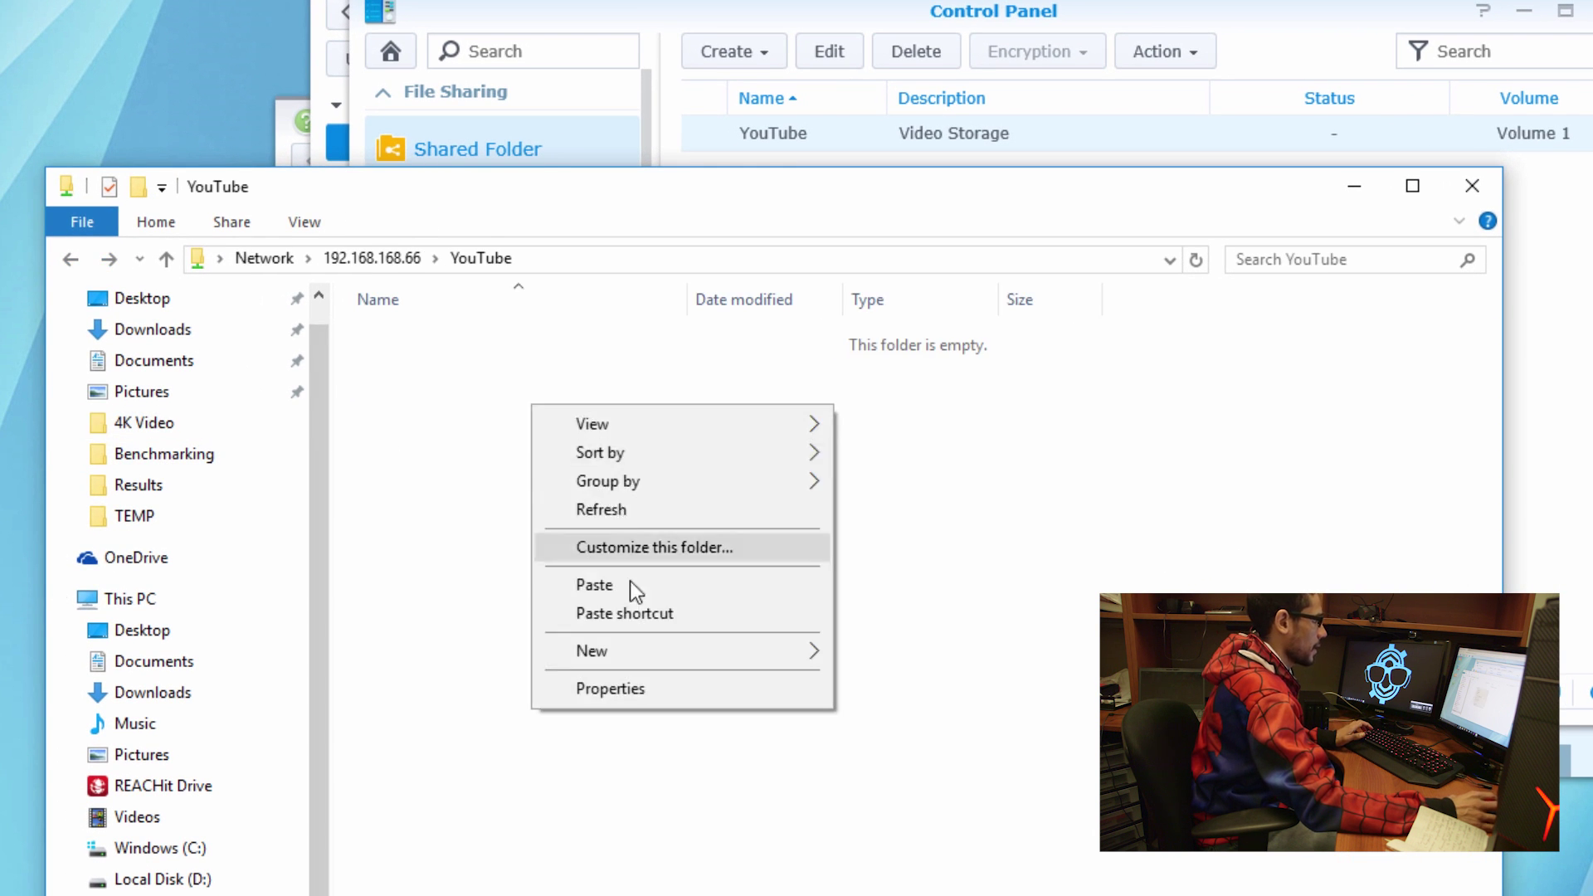
left_click(642, 584)
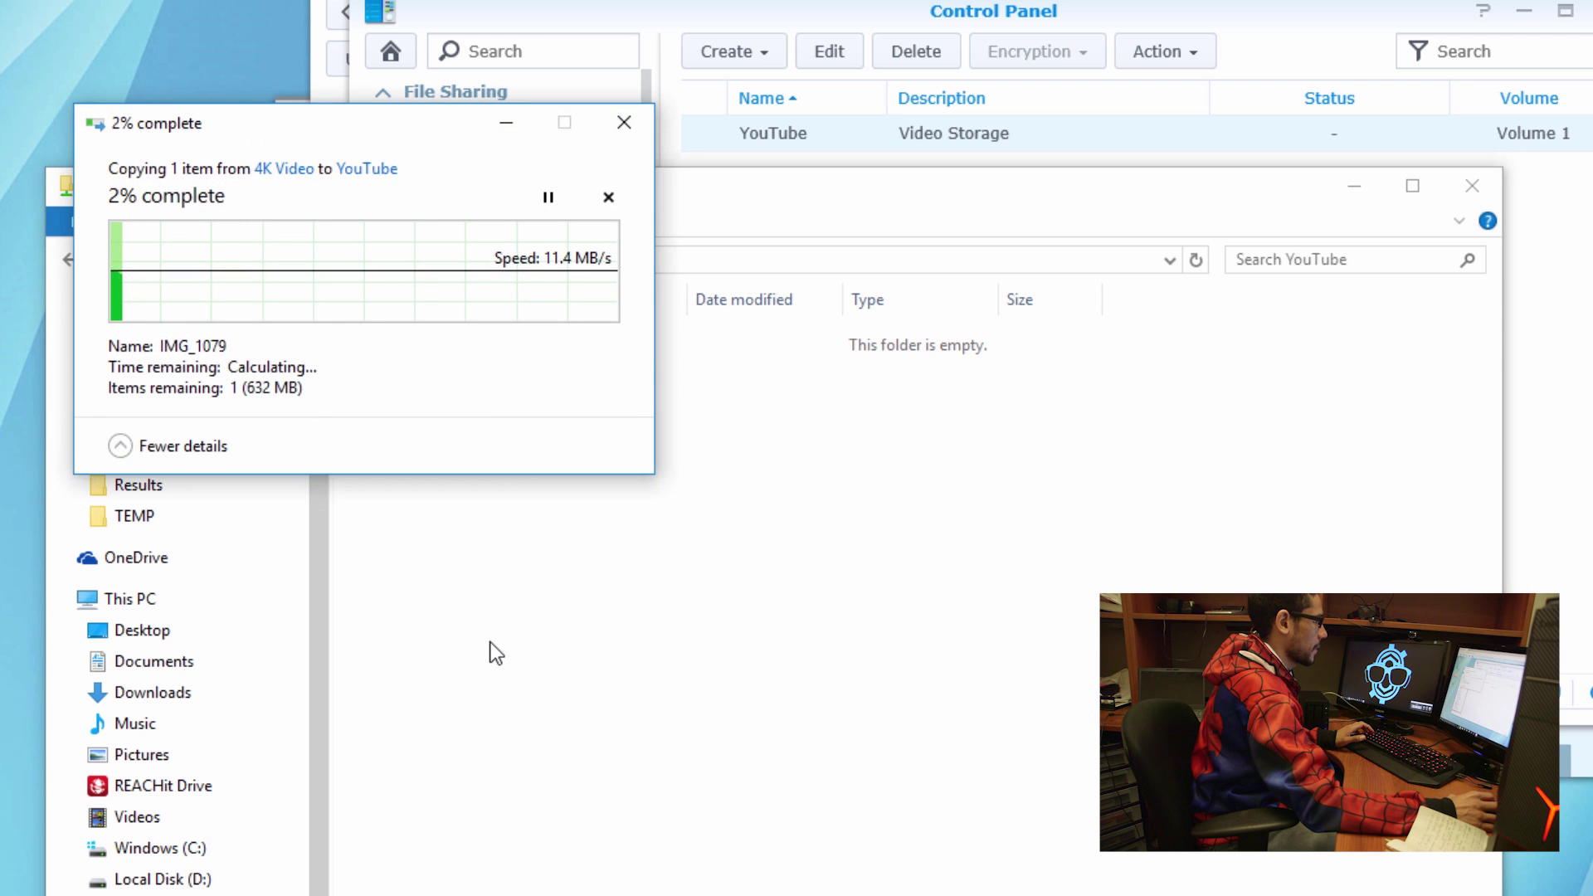
left_click_drag(414, 122, 407, 331)
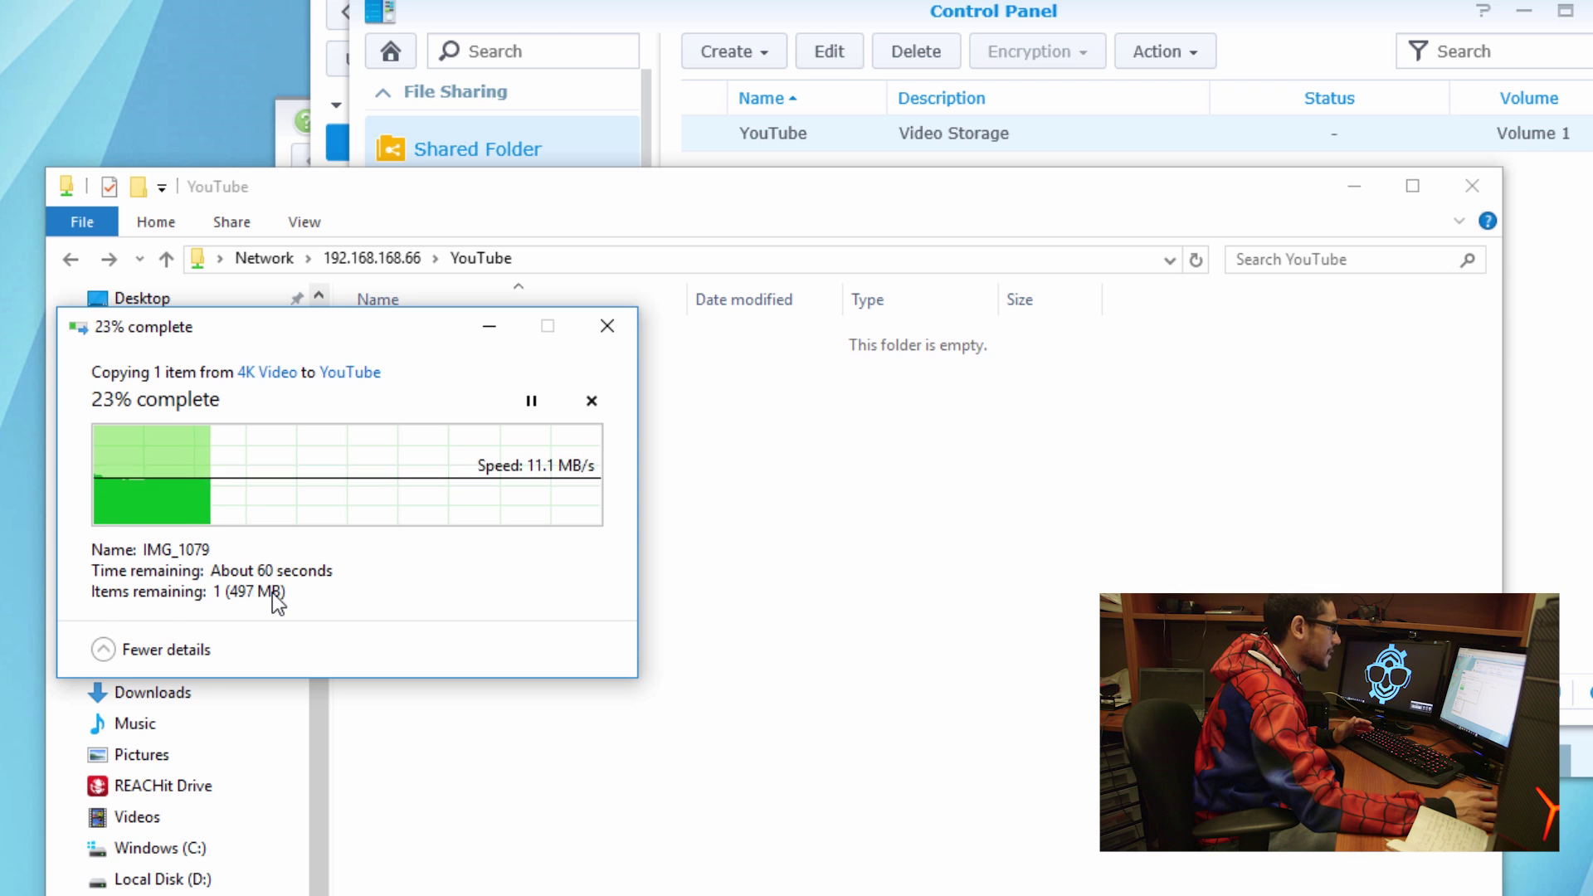
left_click_drag(249, 326, 143, 461)
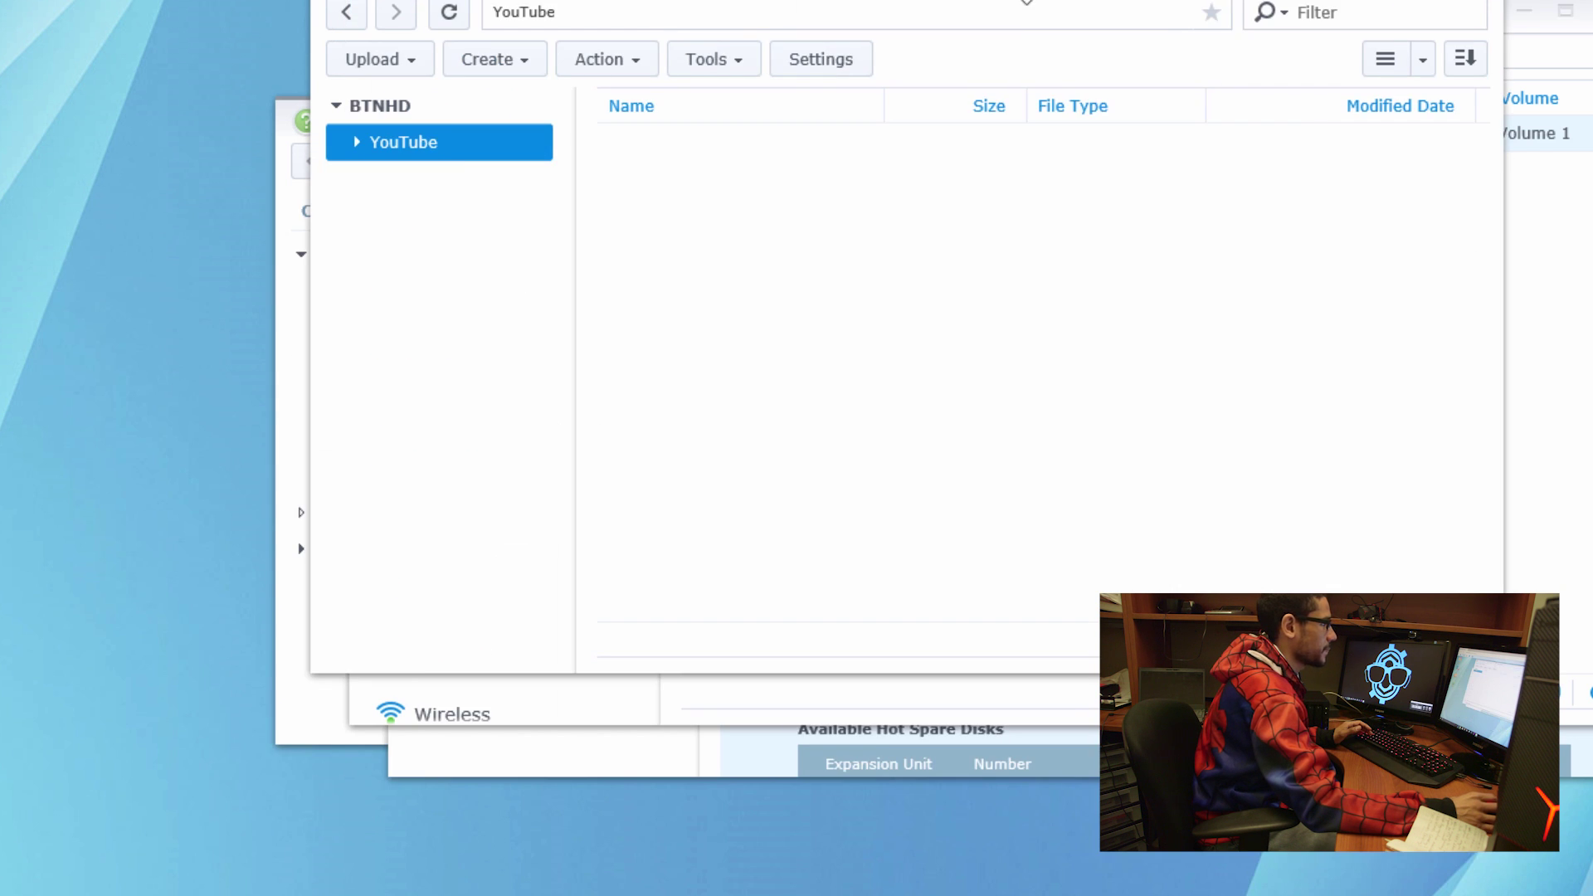
- Close the File Station window
left_click(1480, 1)
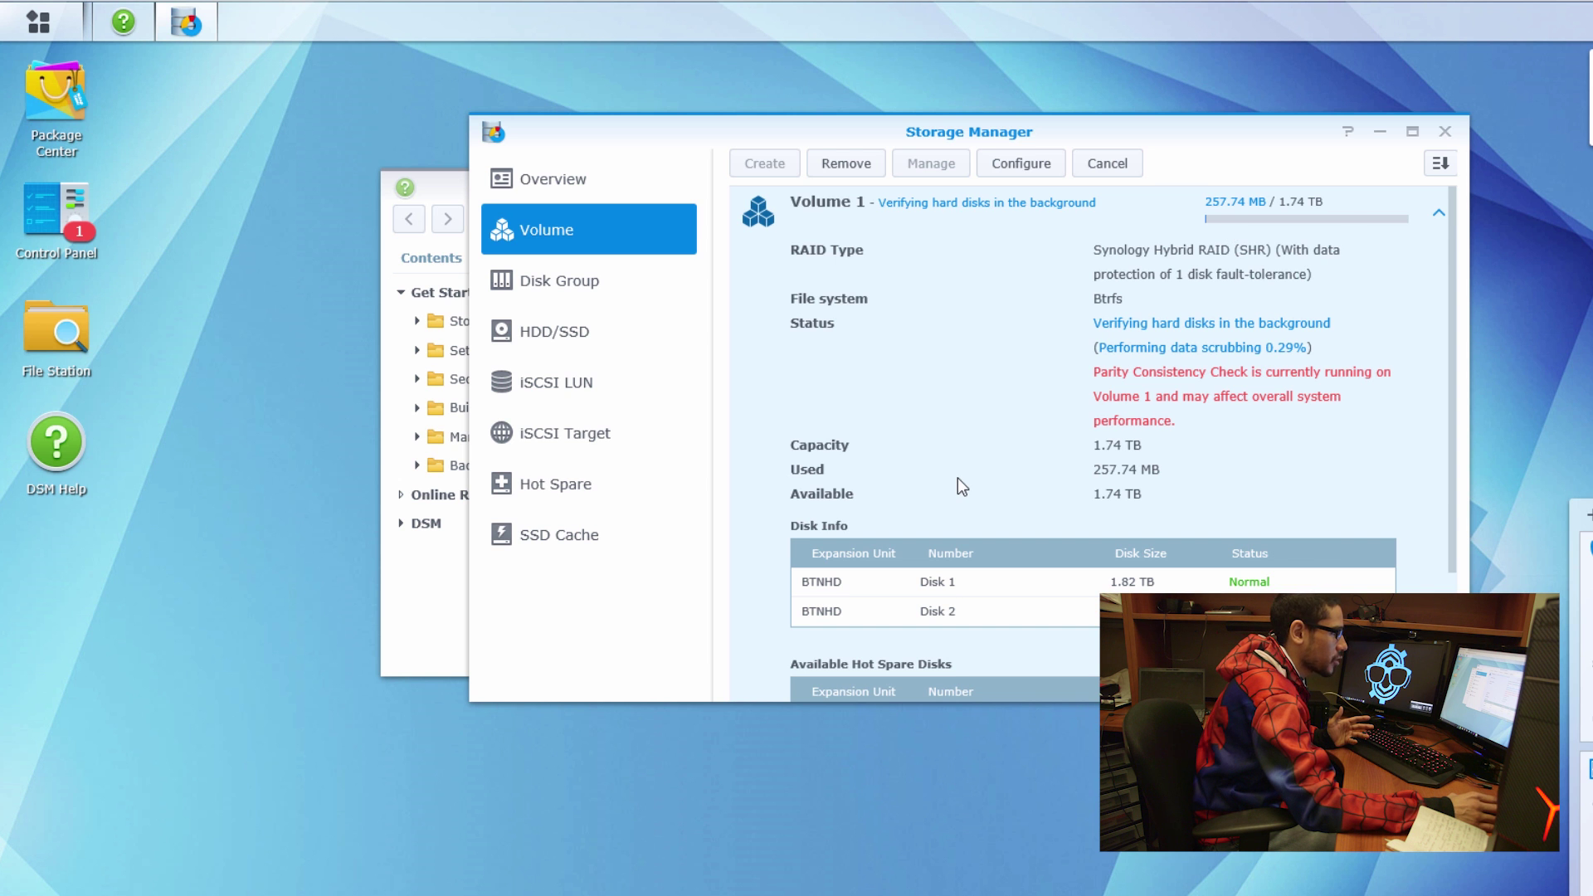
- Check IMG_1079's properties in the YouTube share, confirming its 661,926 KB size
key("alt+Tab")
left_click(612, 537)
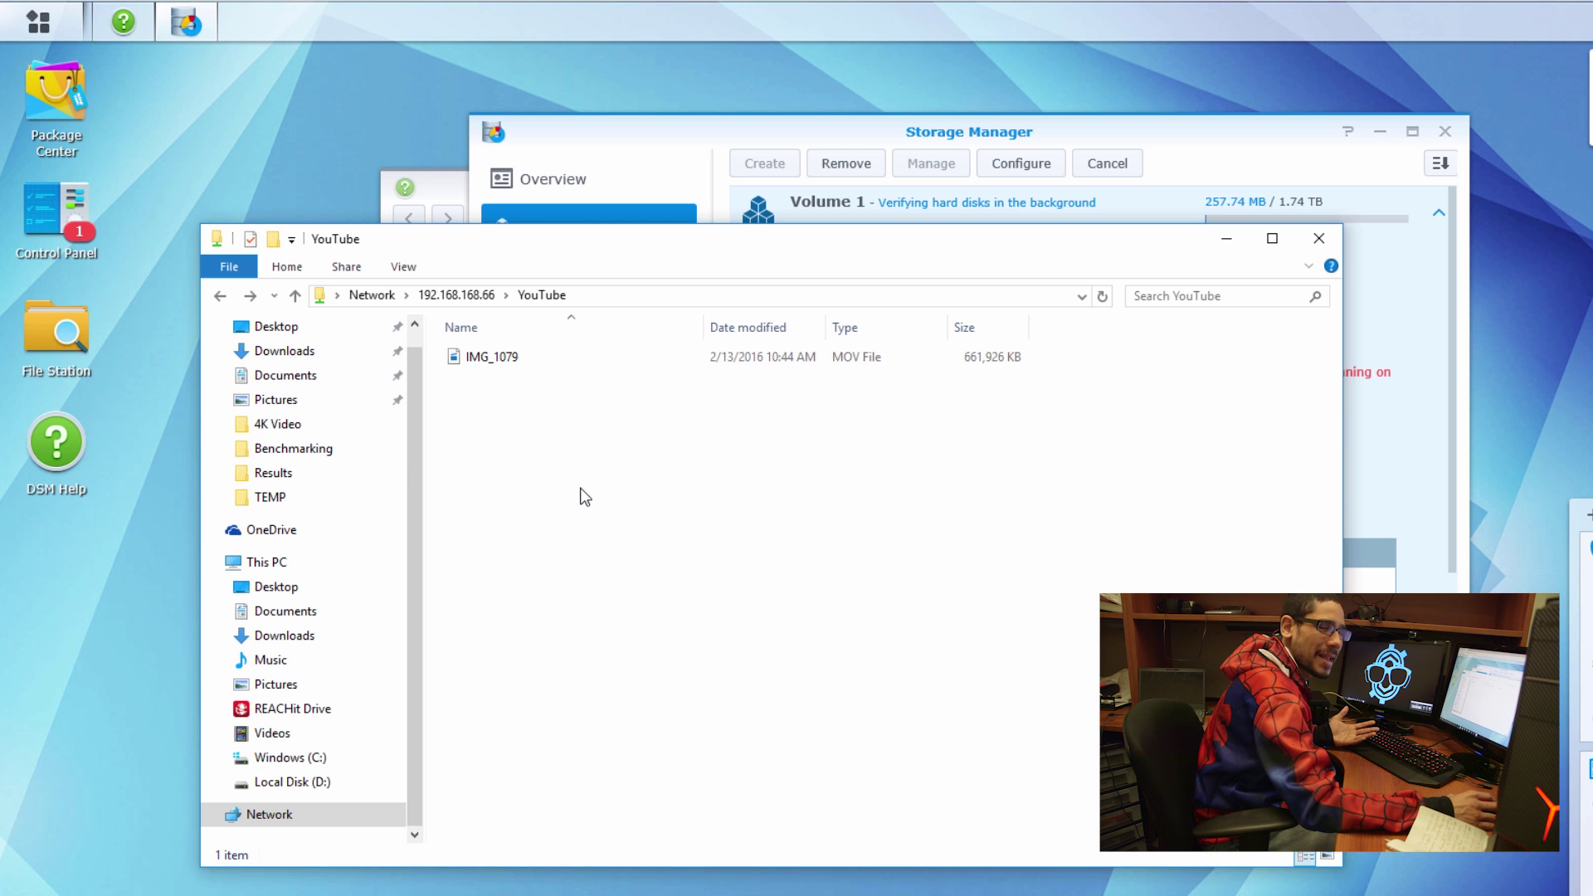
right_click(497, 361)
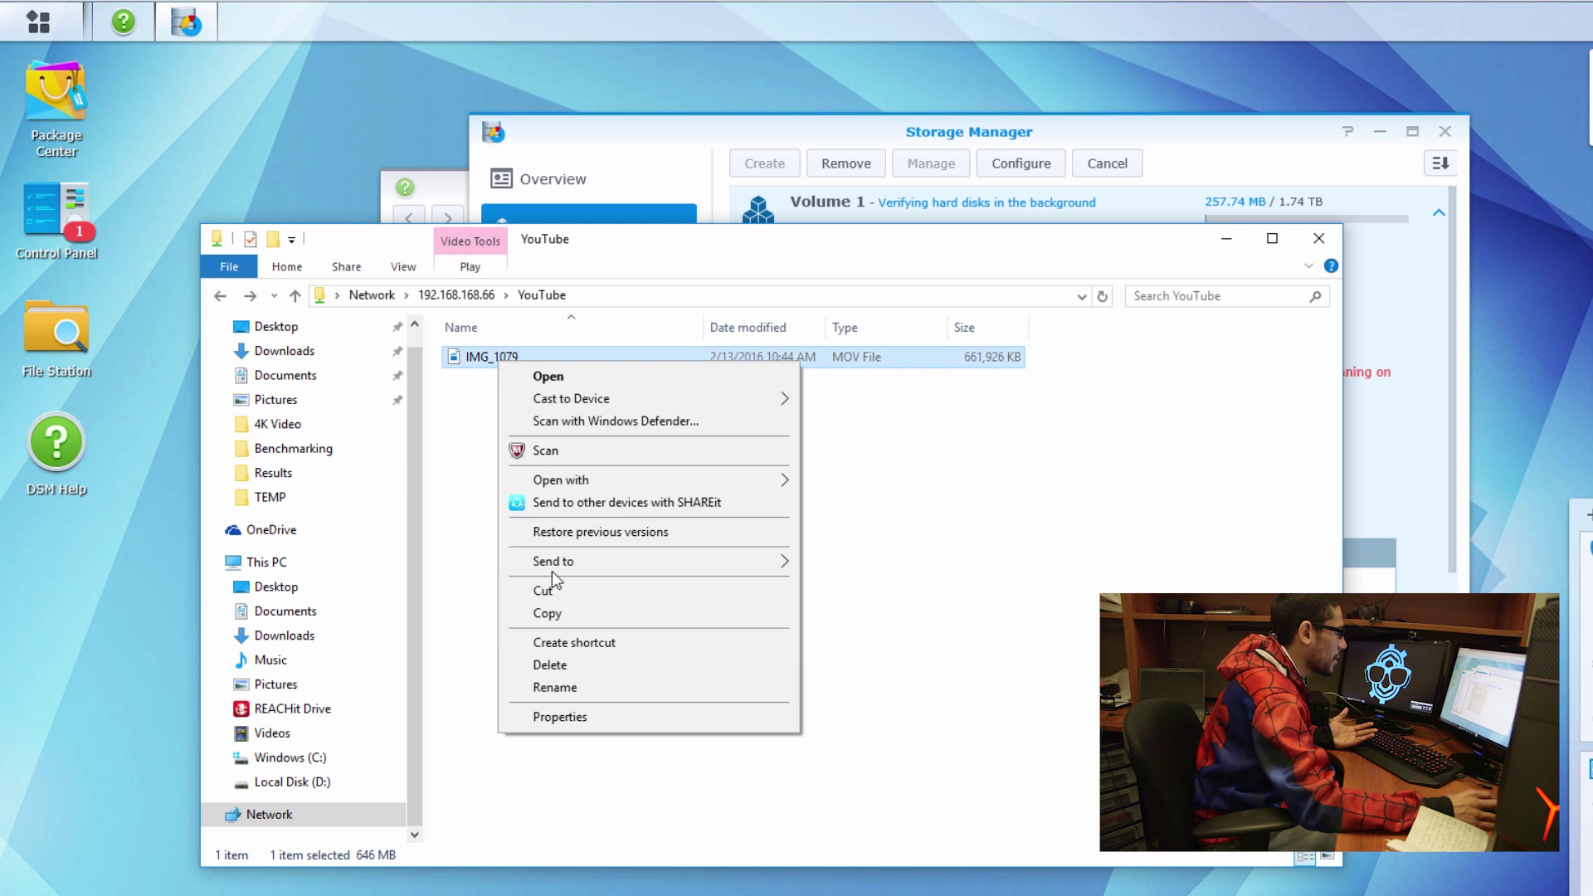
left_click(579, 717)
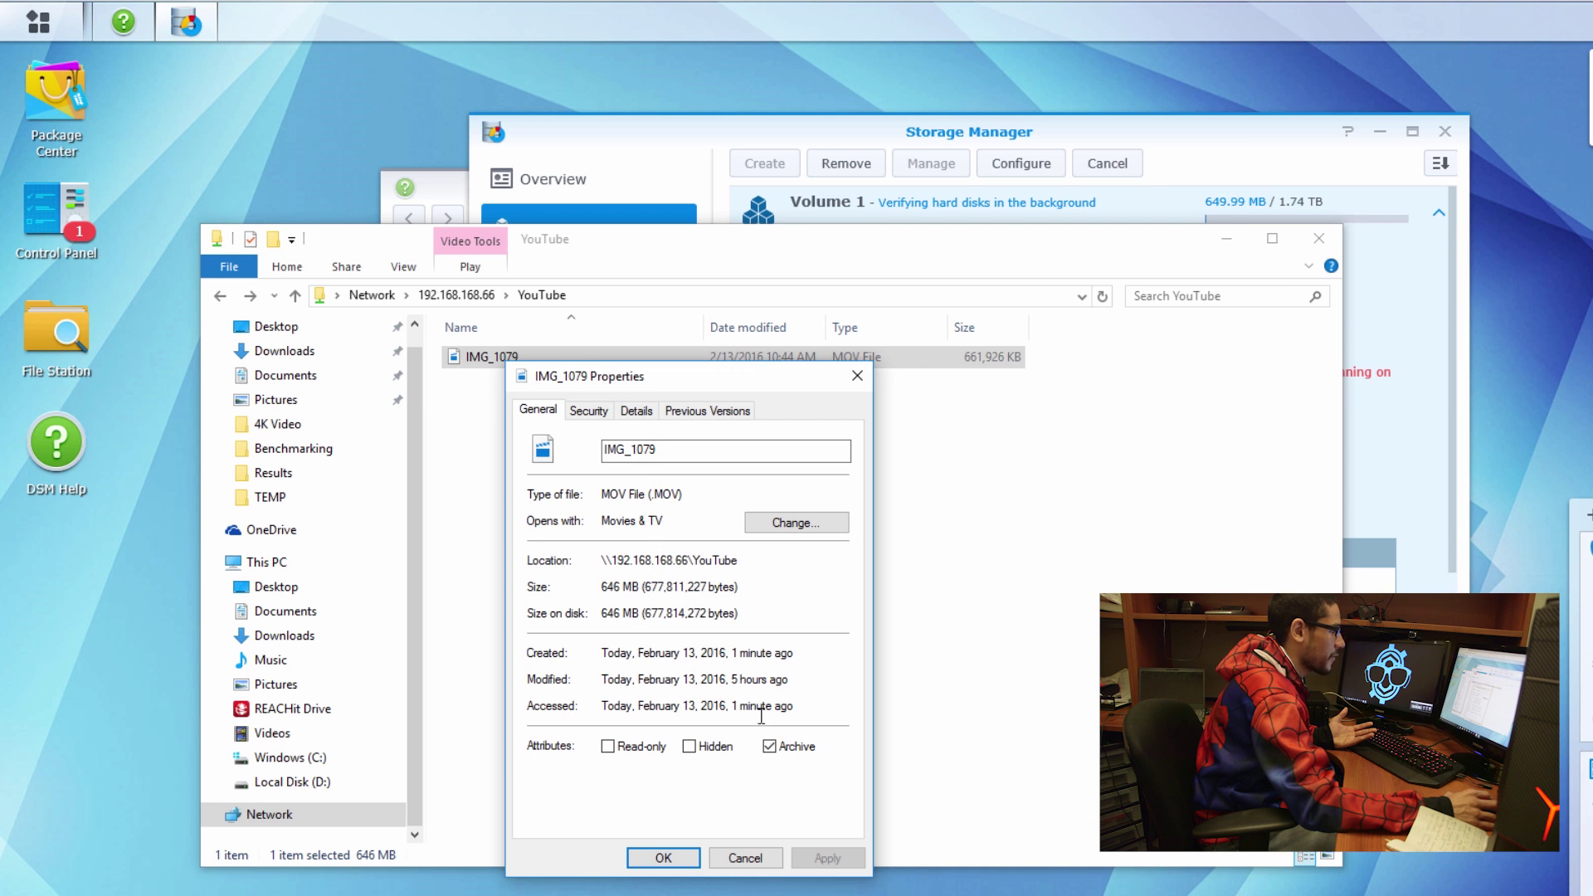
left_click(745, 858)
left_click(587, 475)
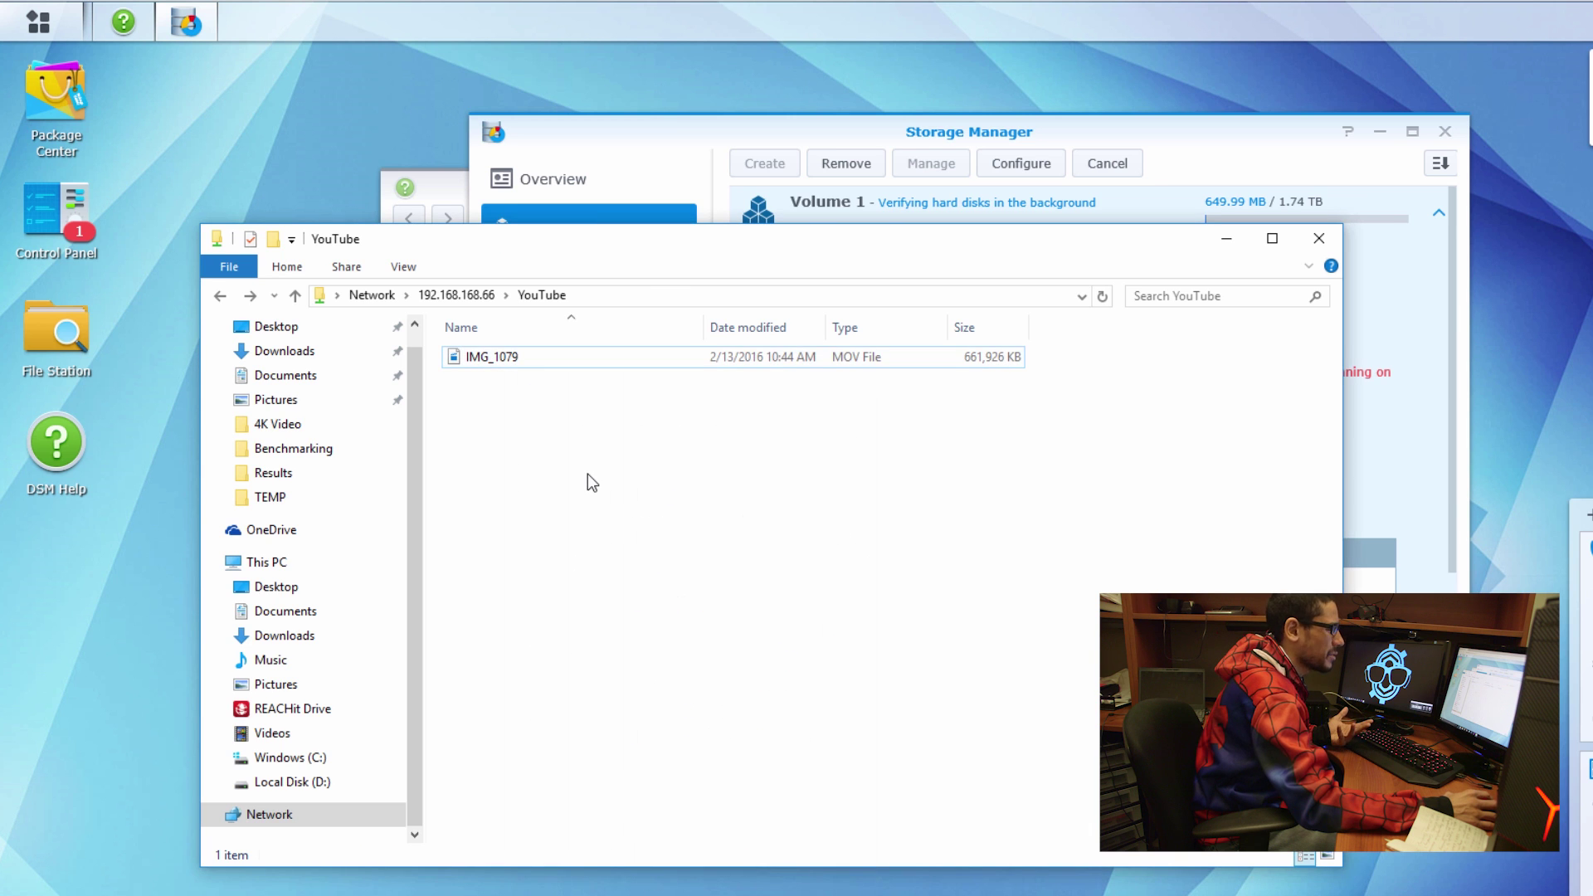